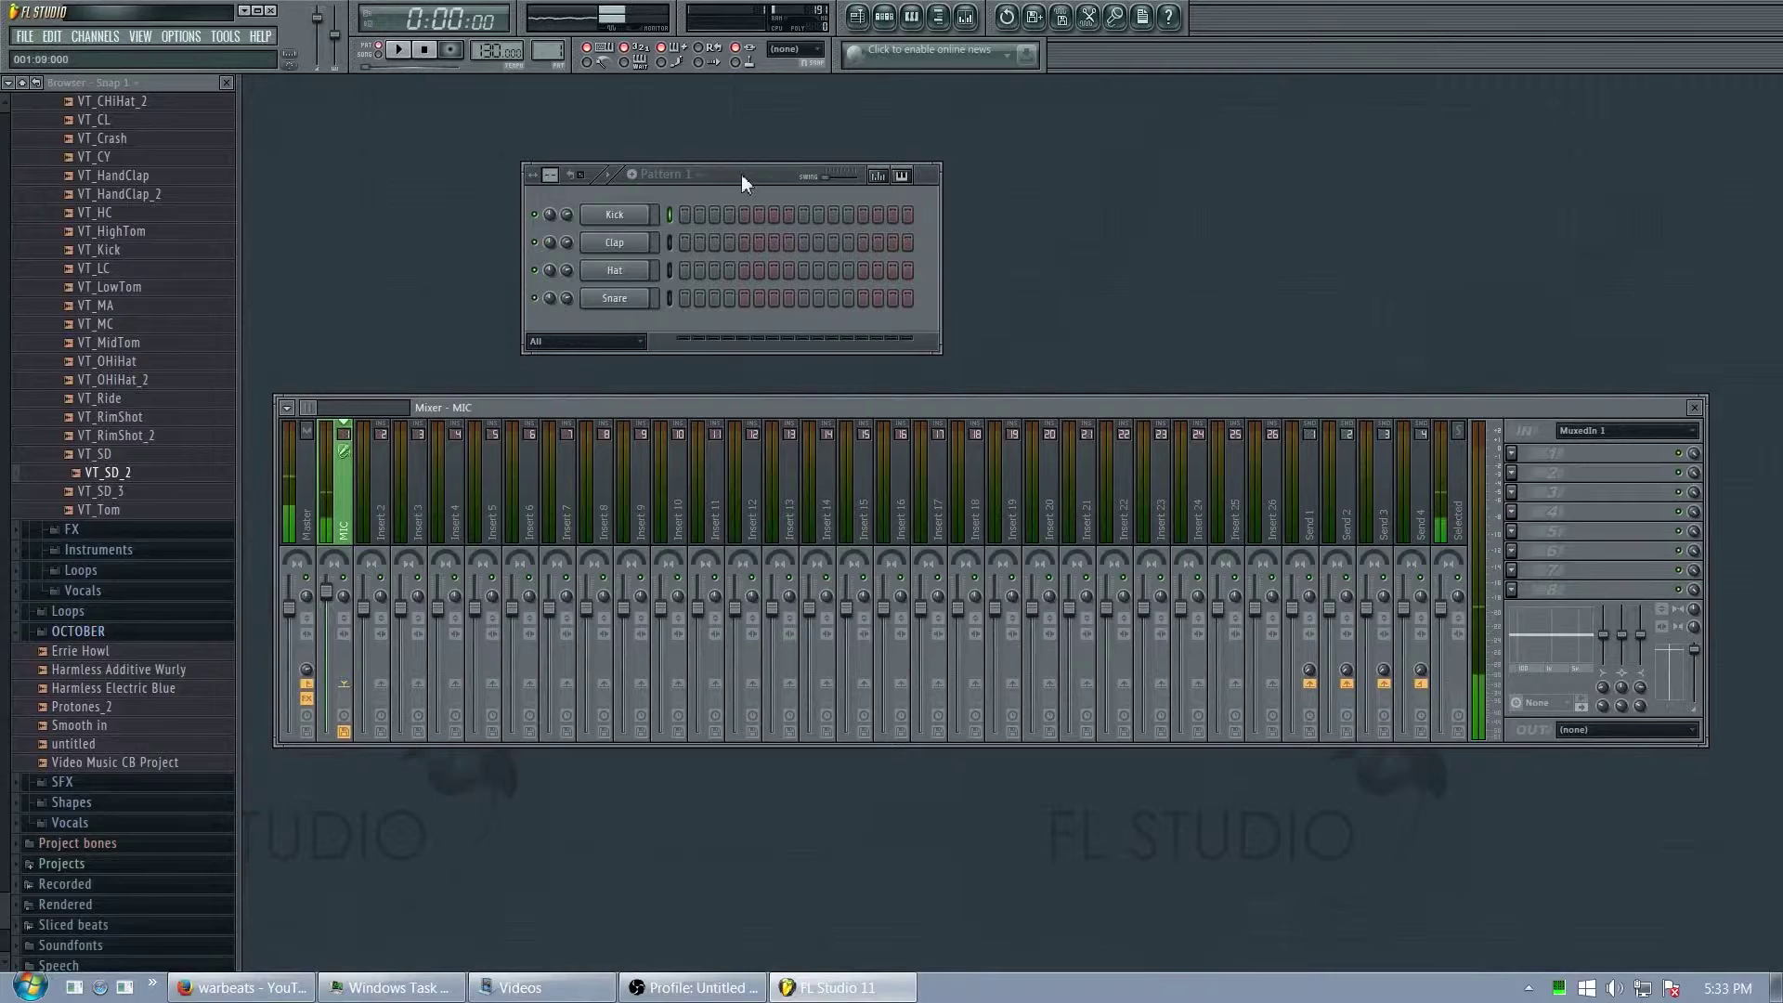
- Insert an FL Keys channel into the pattern alongside the Kick, Clap, Hat and Snare channels
left_click_drag(758, 174, 509, 133)
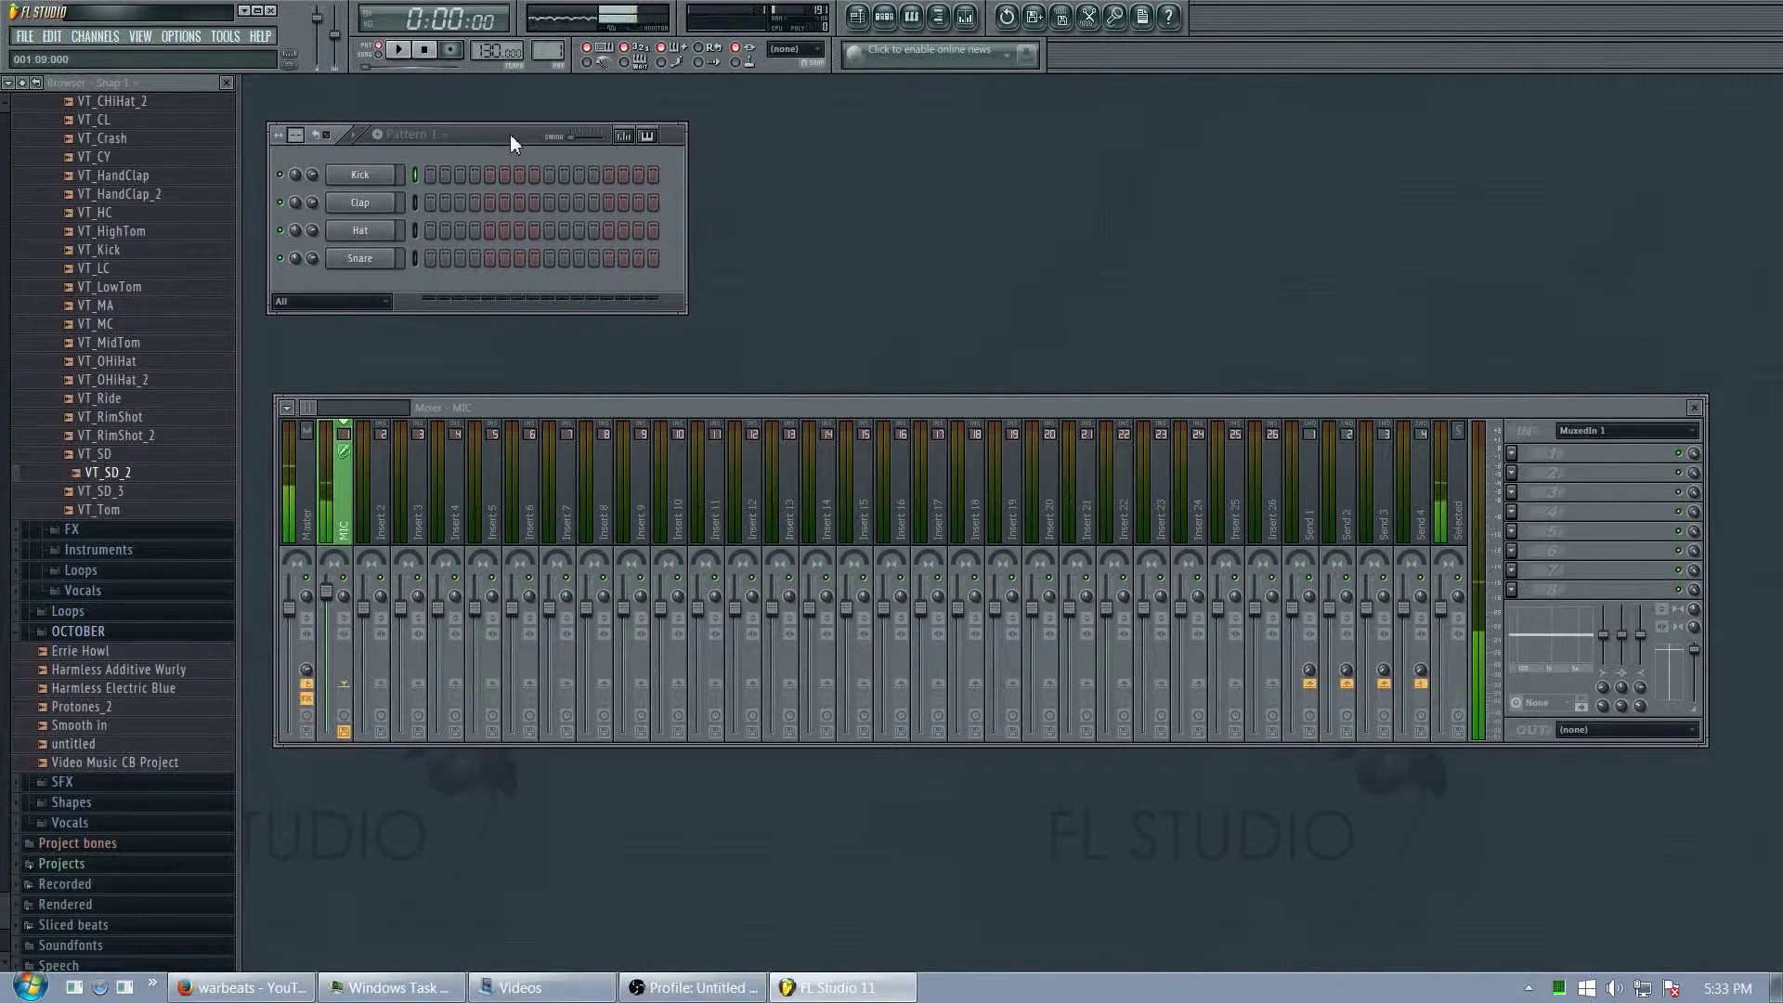
right_click(390, 181)
mouse_move(476, 315)
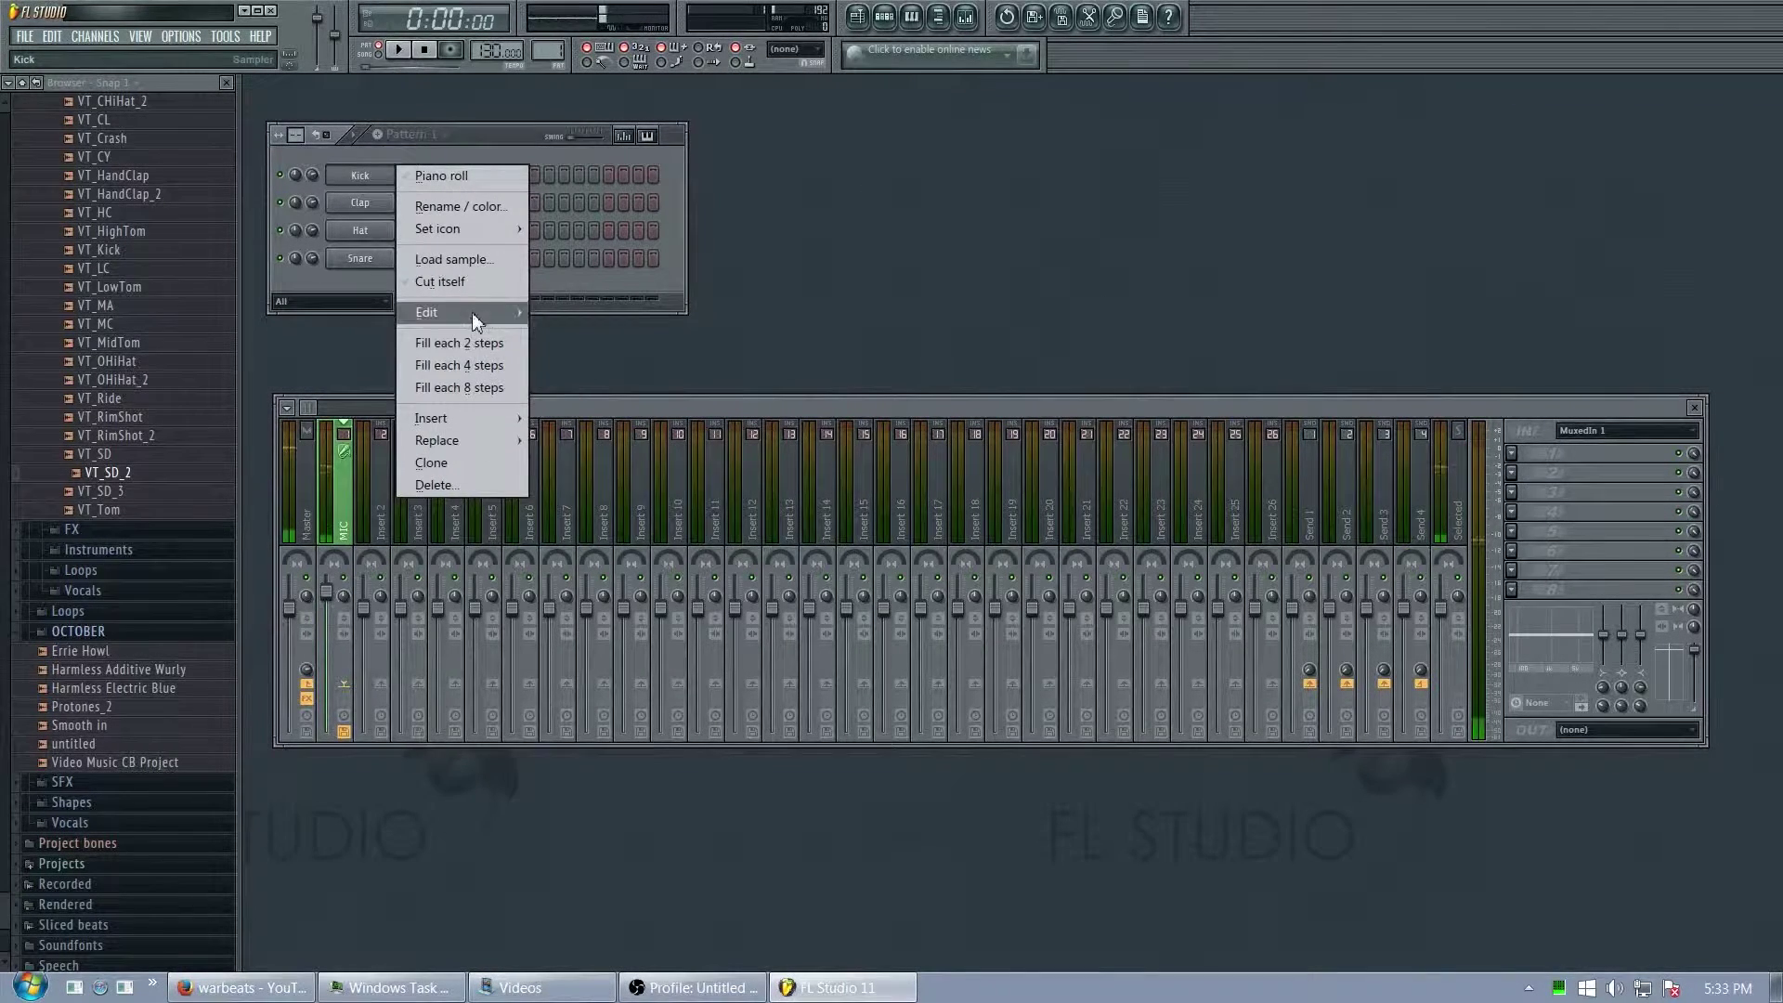
mouse_move(460, 421)
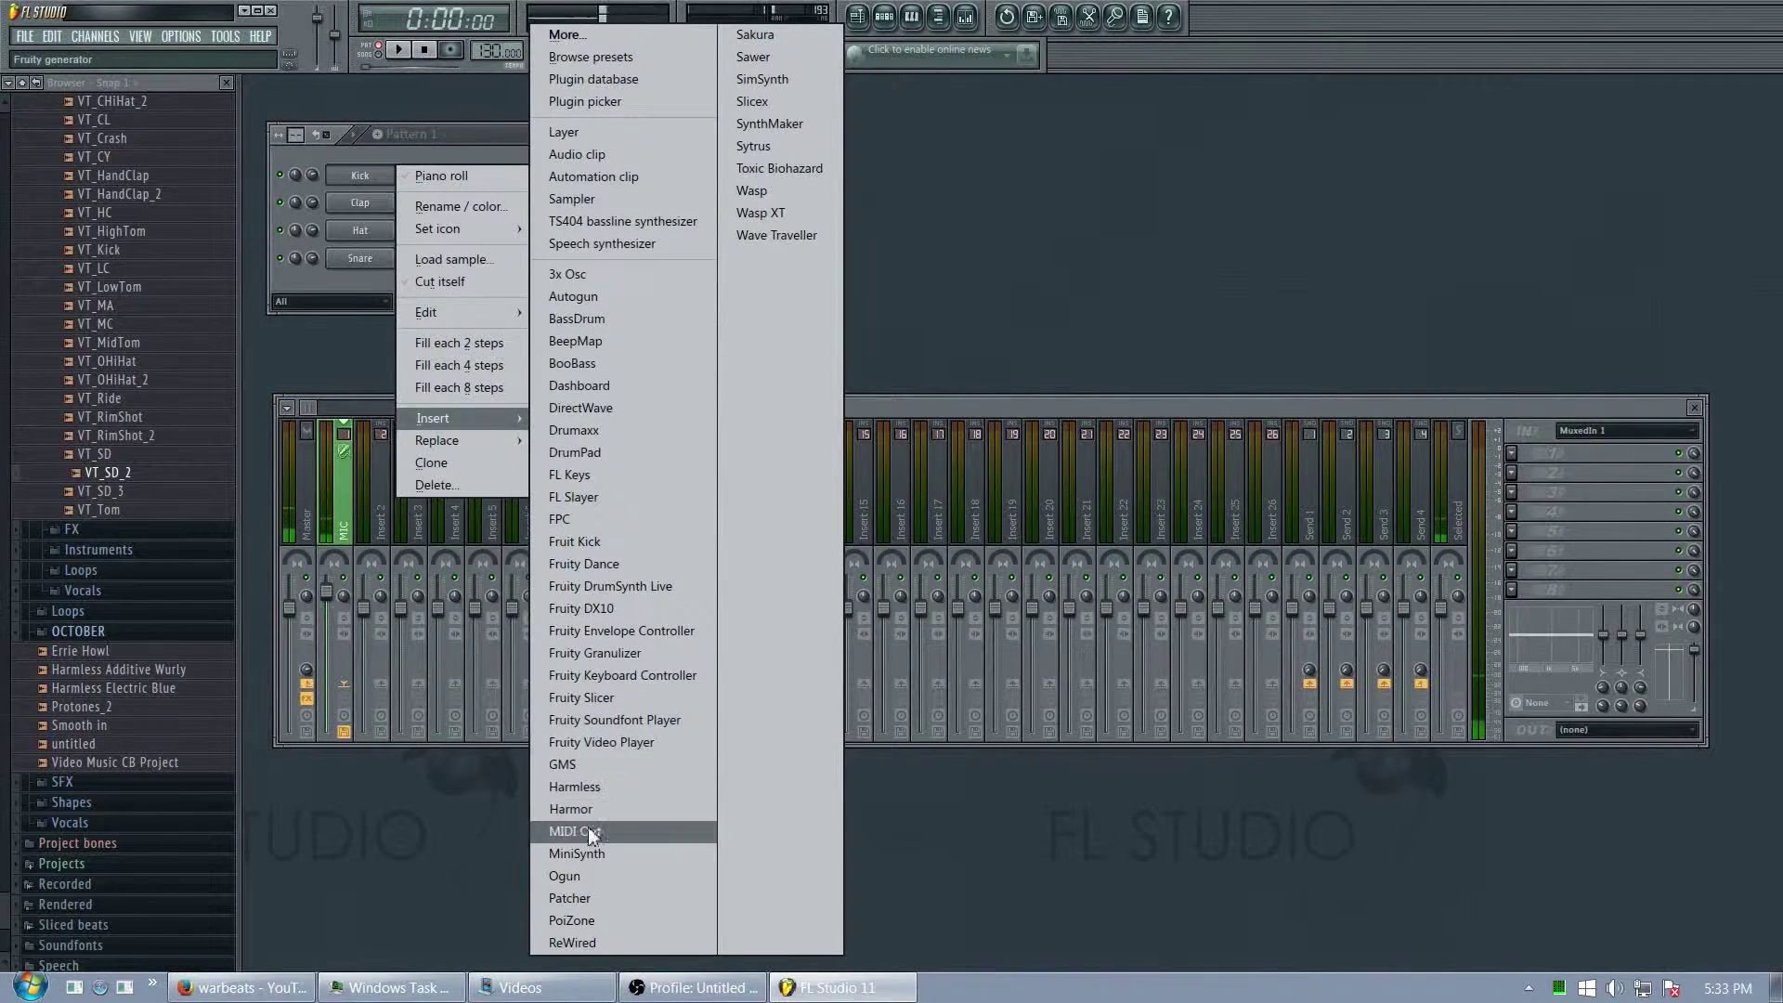
left_click(572, 475)
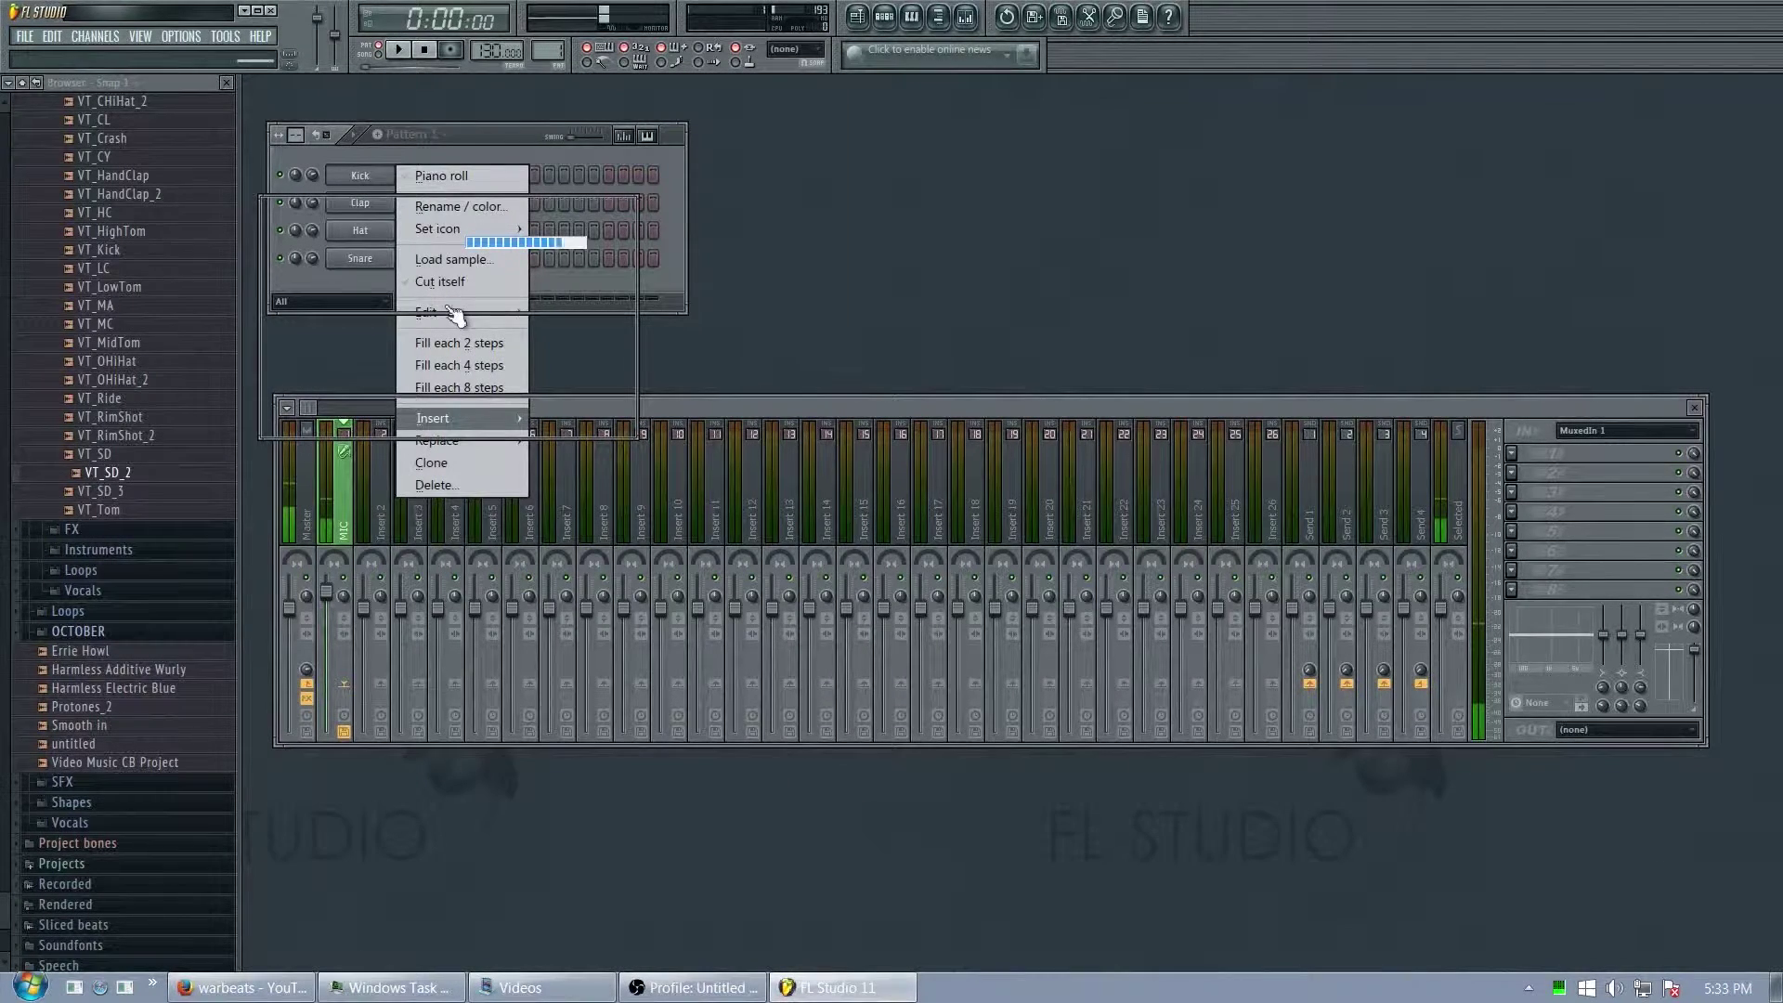
- Insert a BooBass channel and move its channel settings window clear of the channel rack
left_click(498, 131)
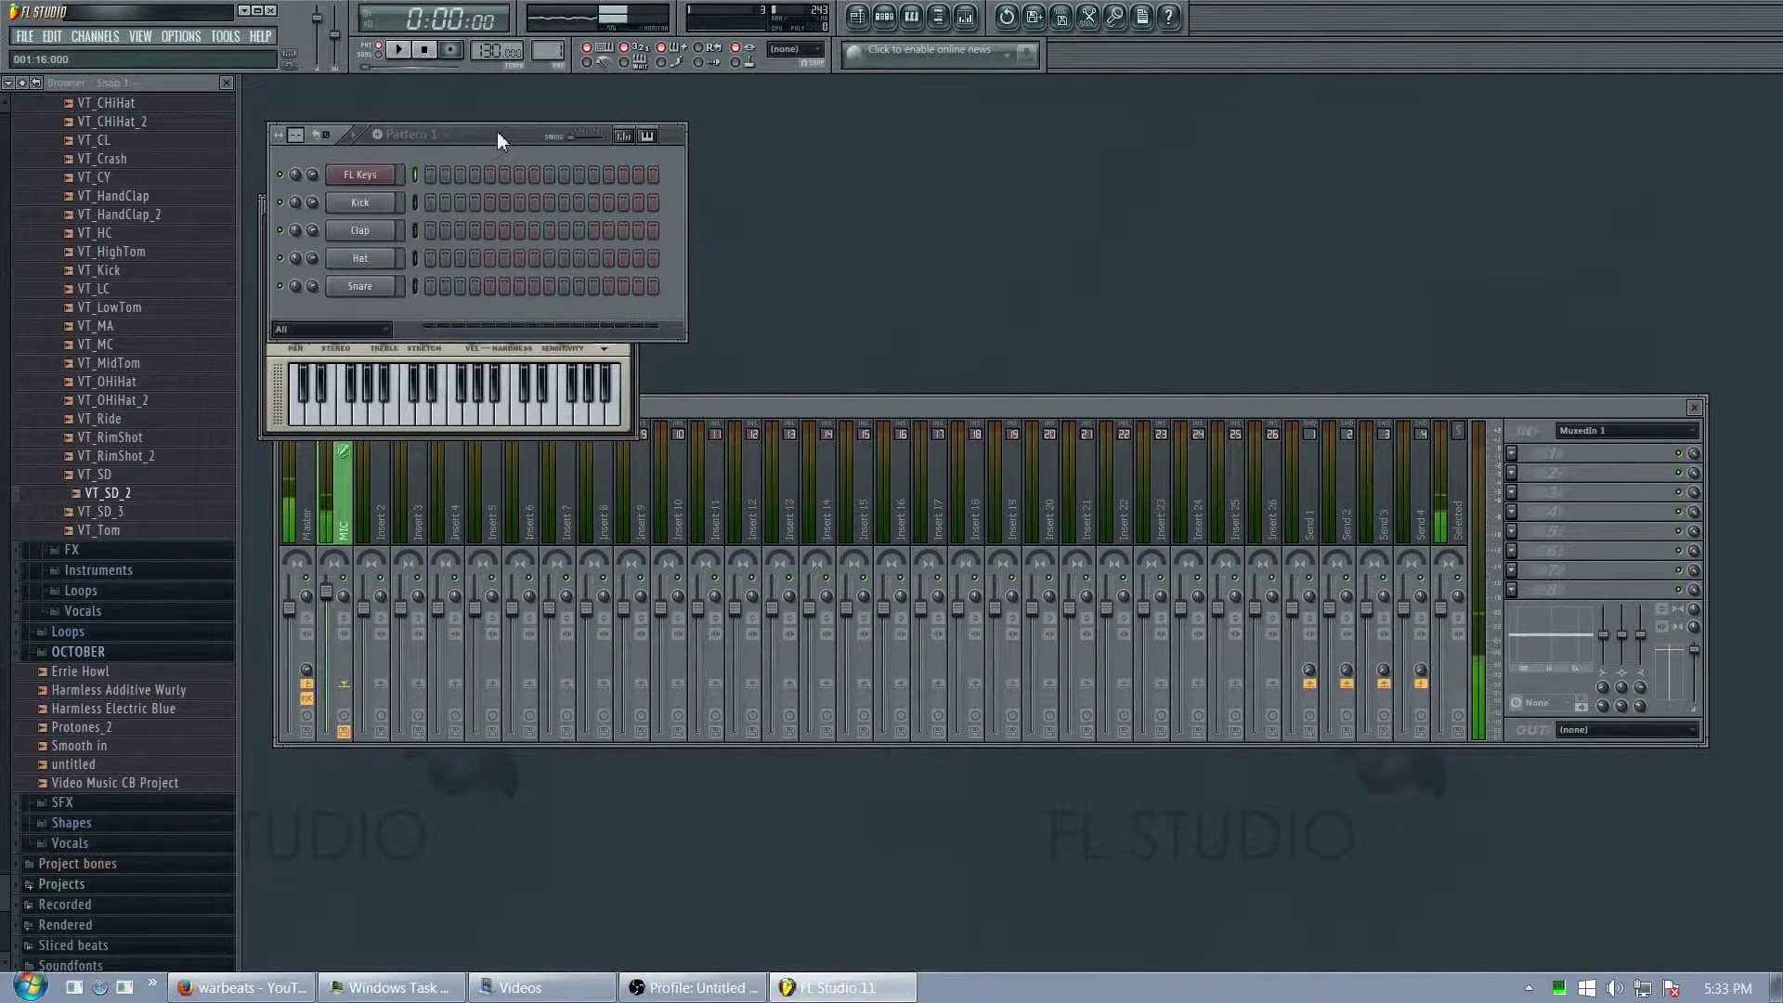
left_click_drag(498, 131, 594, 121)
right_click(464, 169)
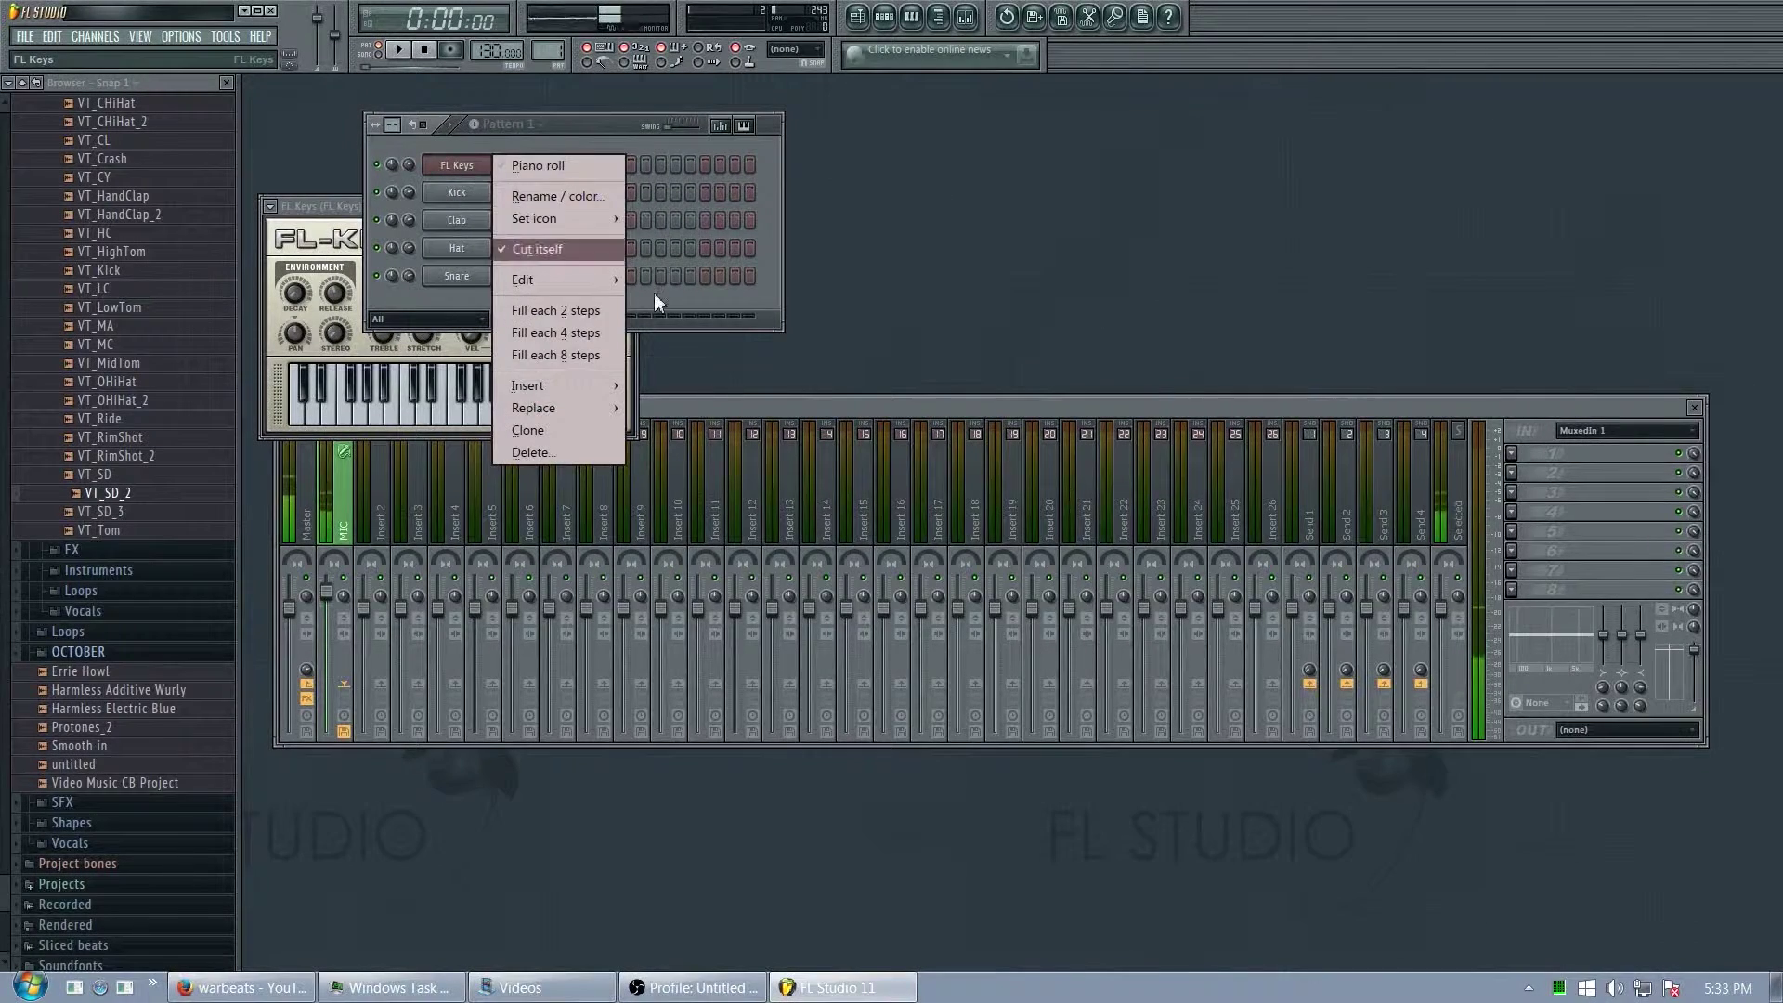
mouse_move(570, 388)
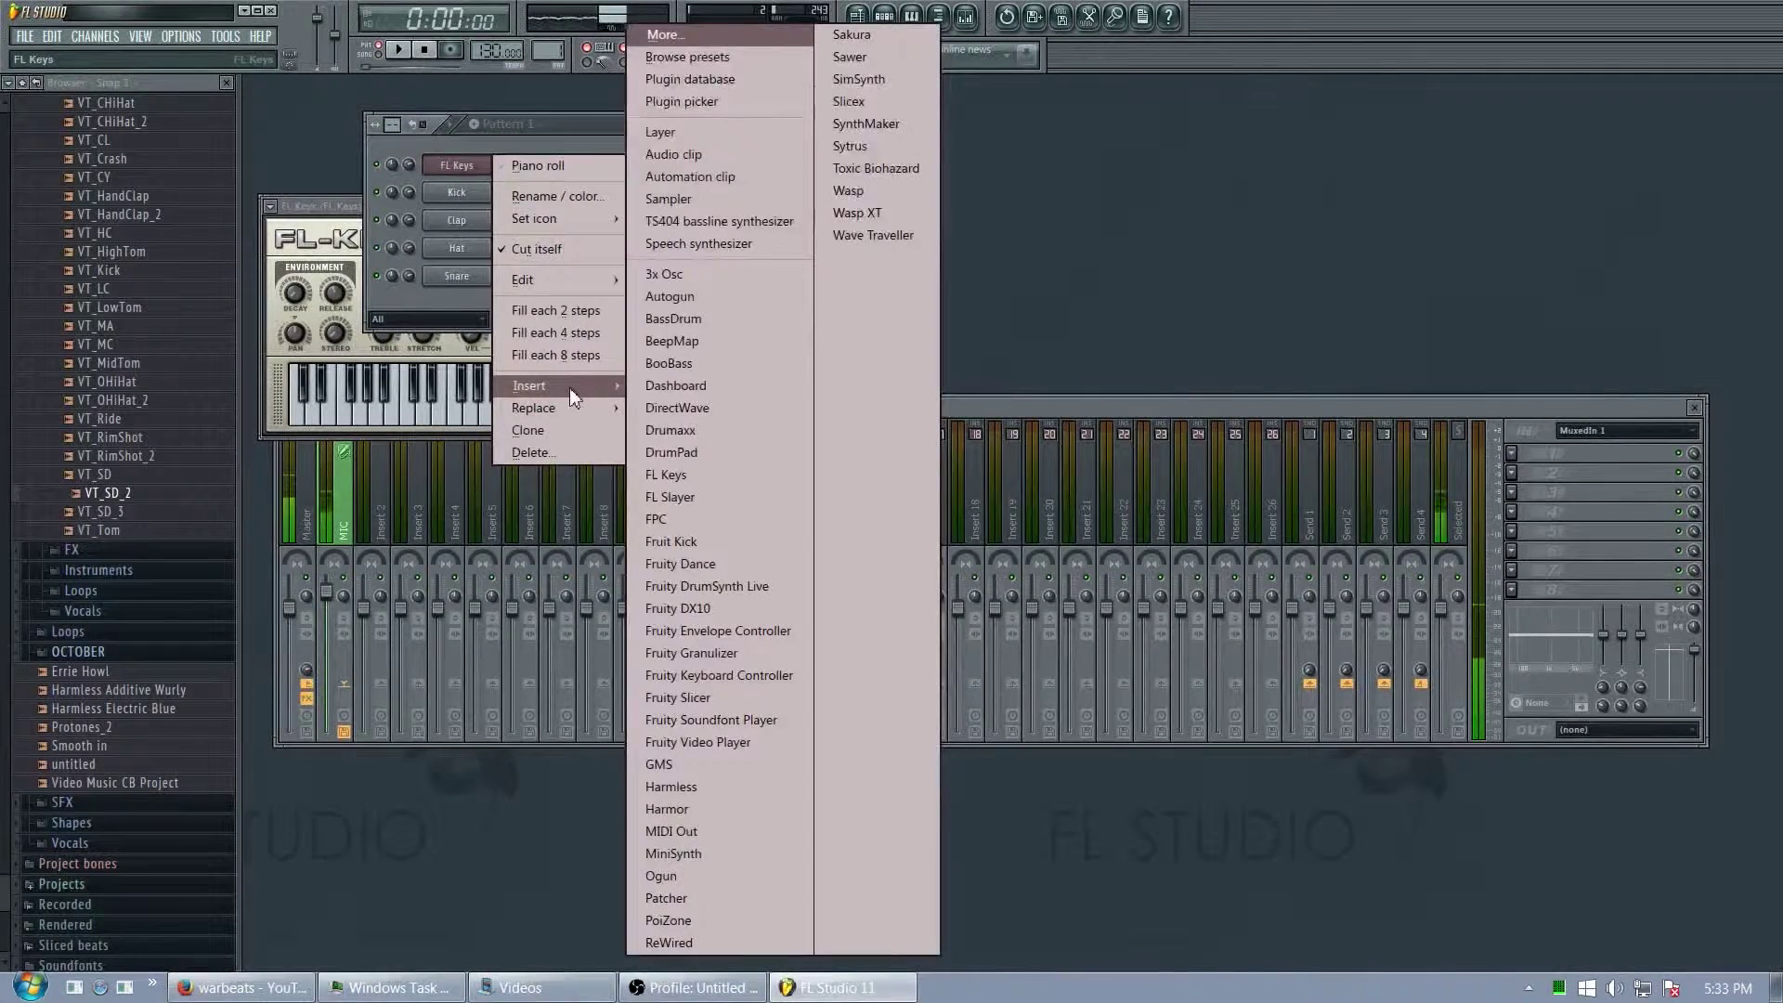
left_click(650, 367)
left_click_drag(550, 175, 1017, 154)
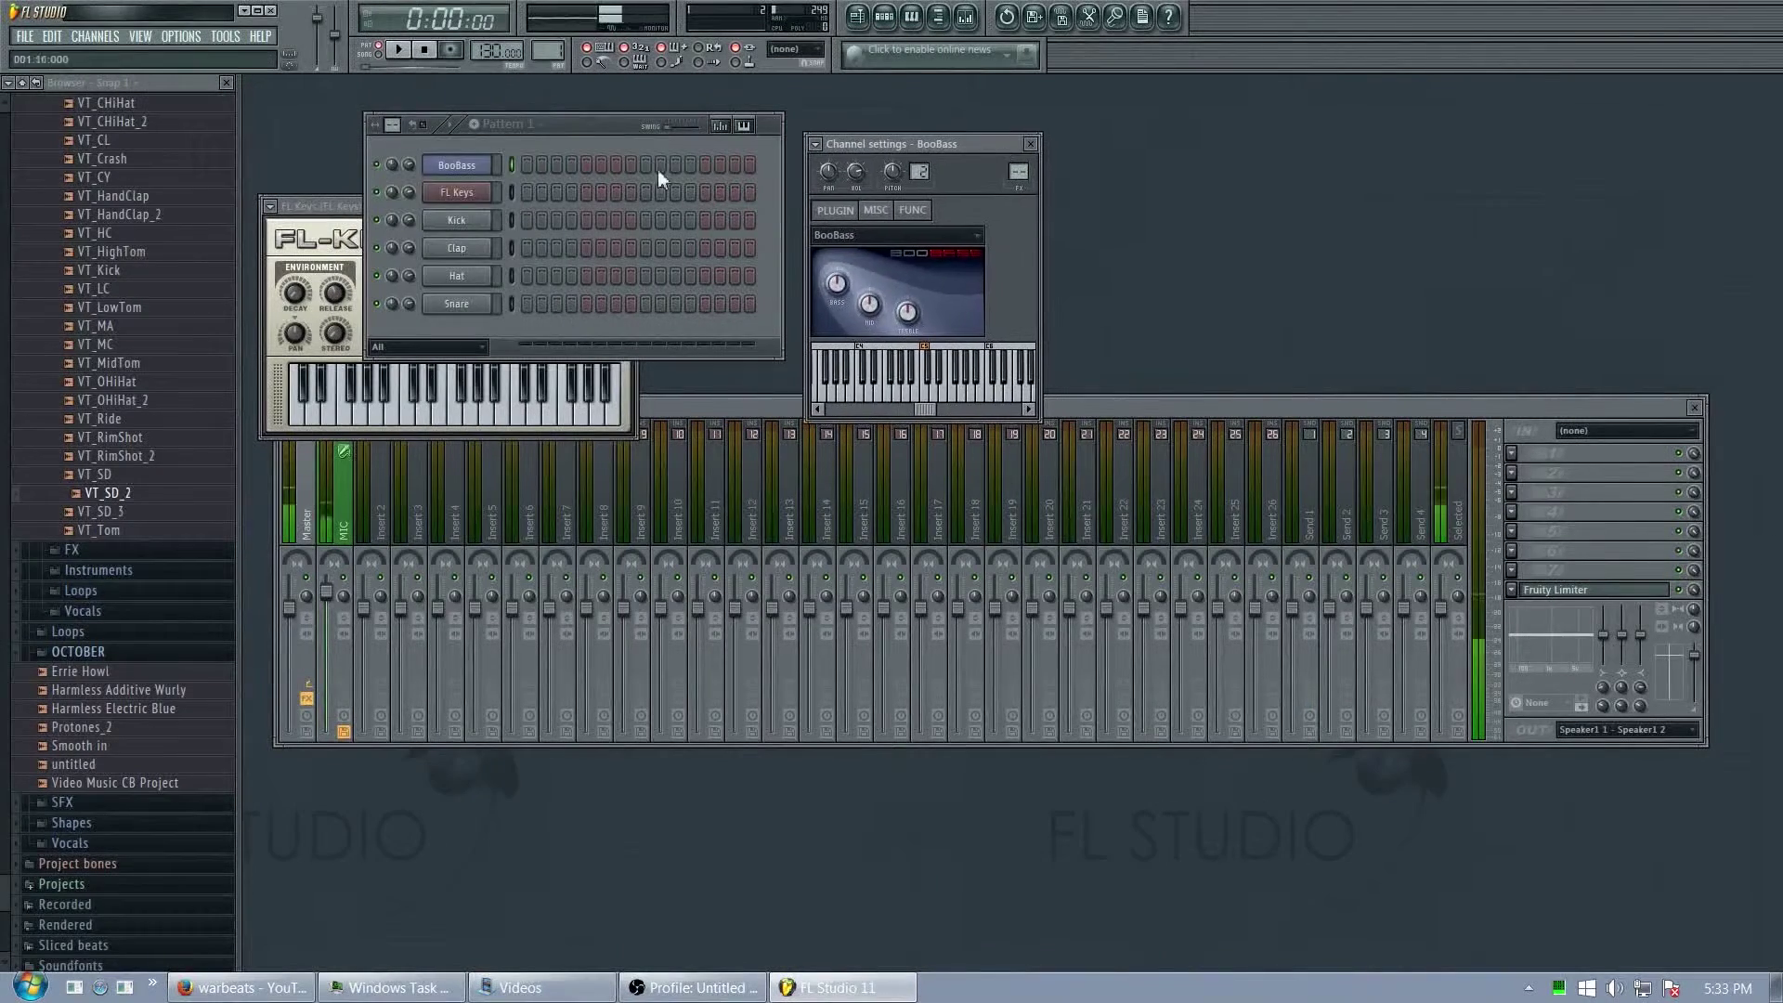
- Insert a Fruity Soundfont Player channel and close the FL Keys plugin window
right_click(492, 190)
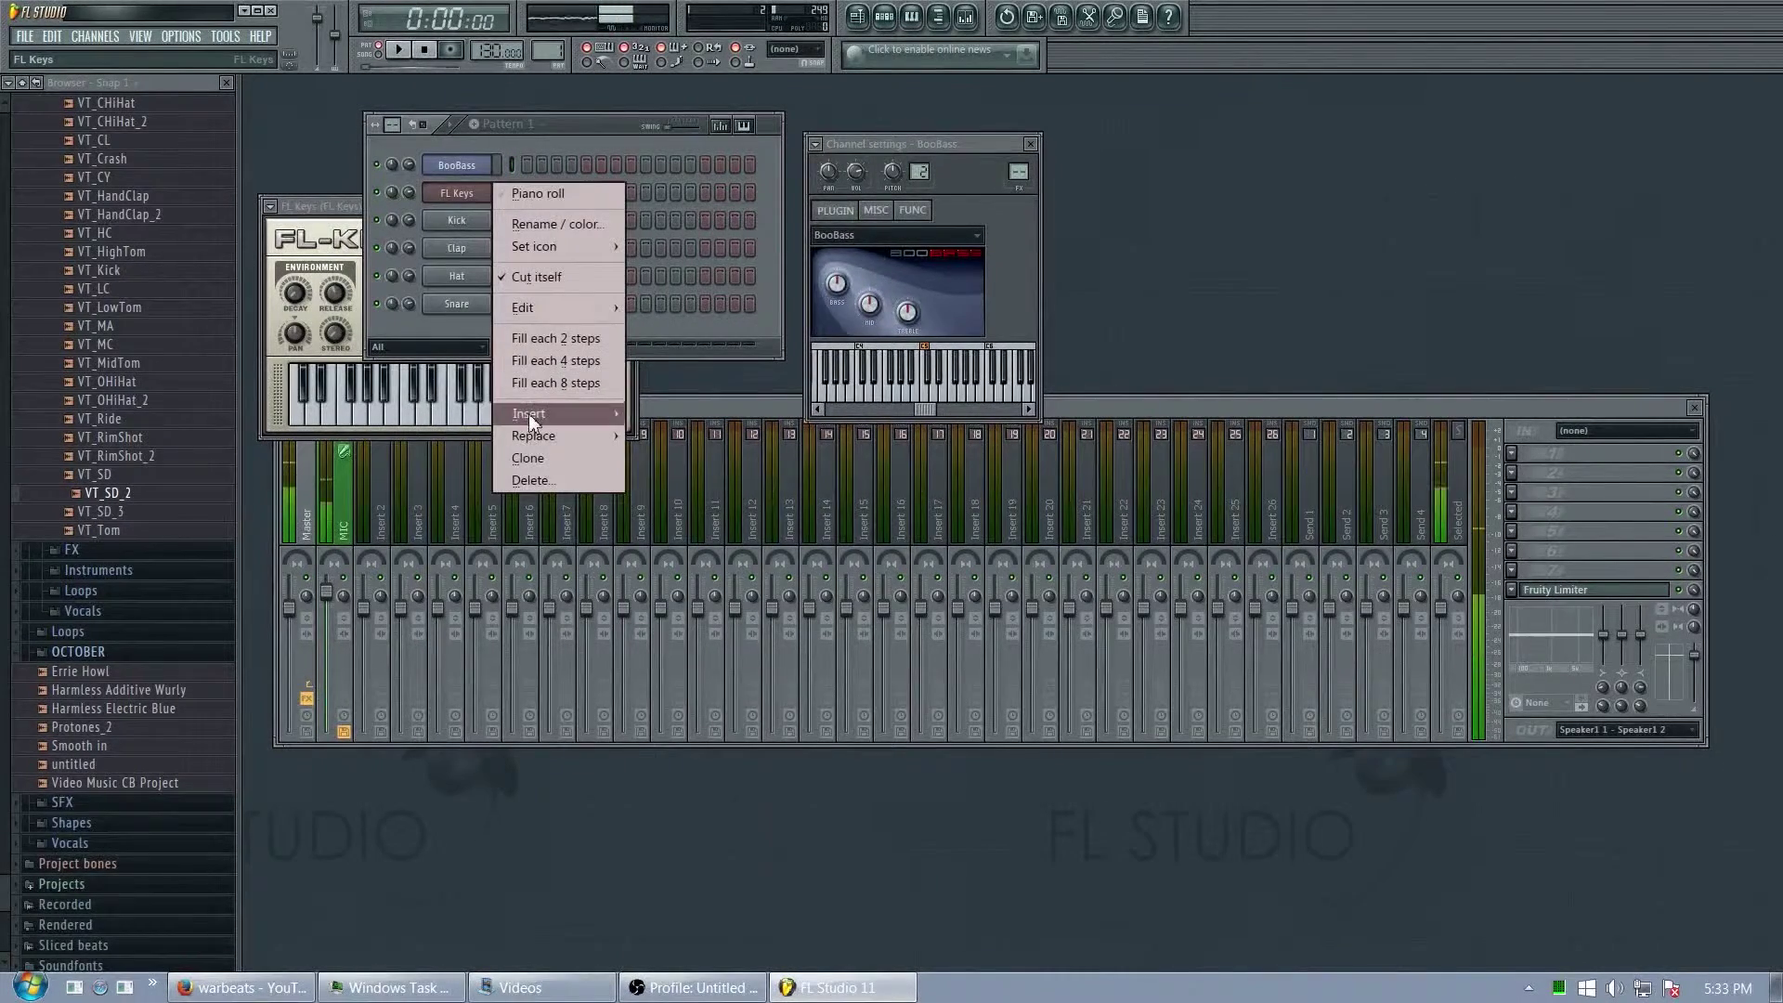
mouse_move(526, 414)
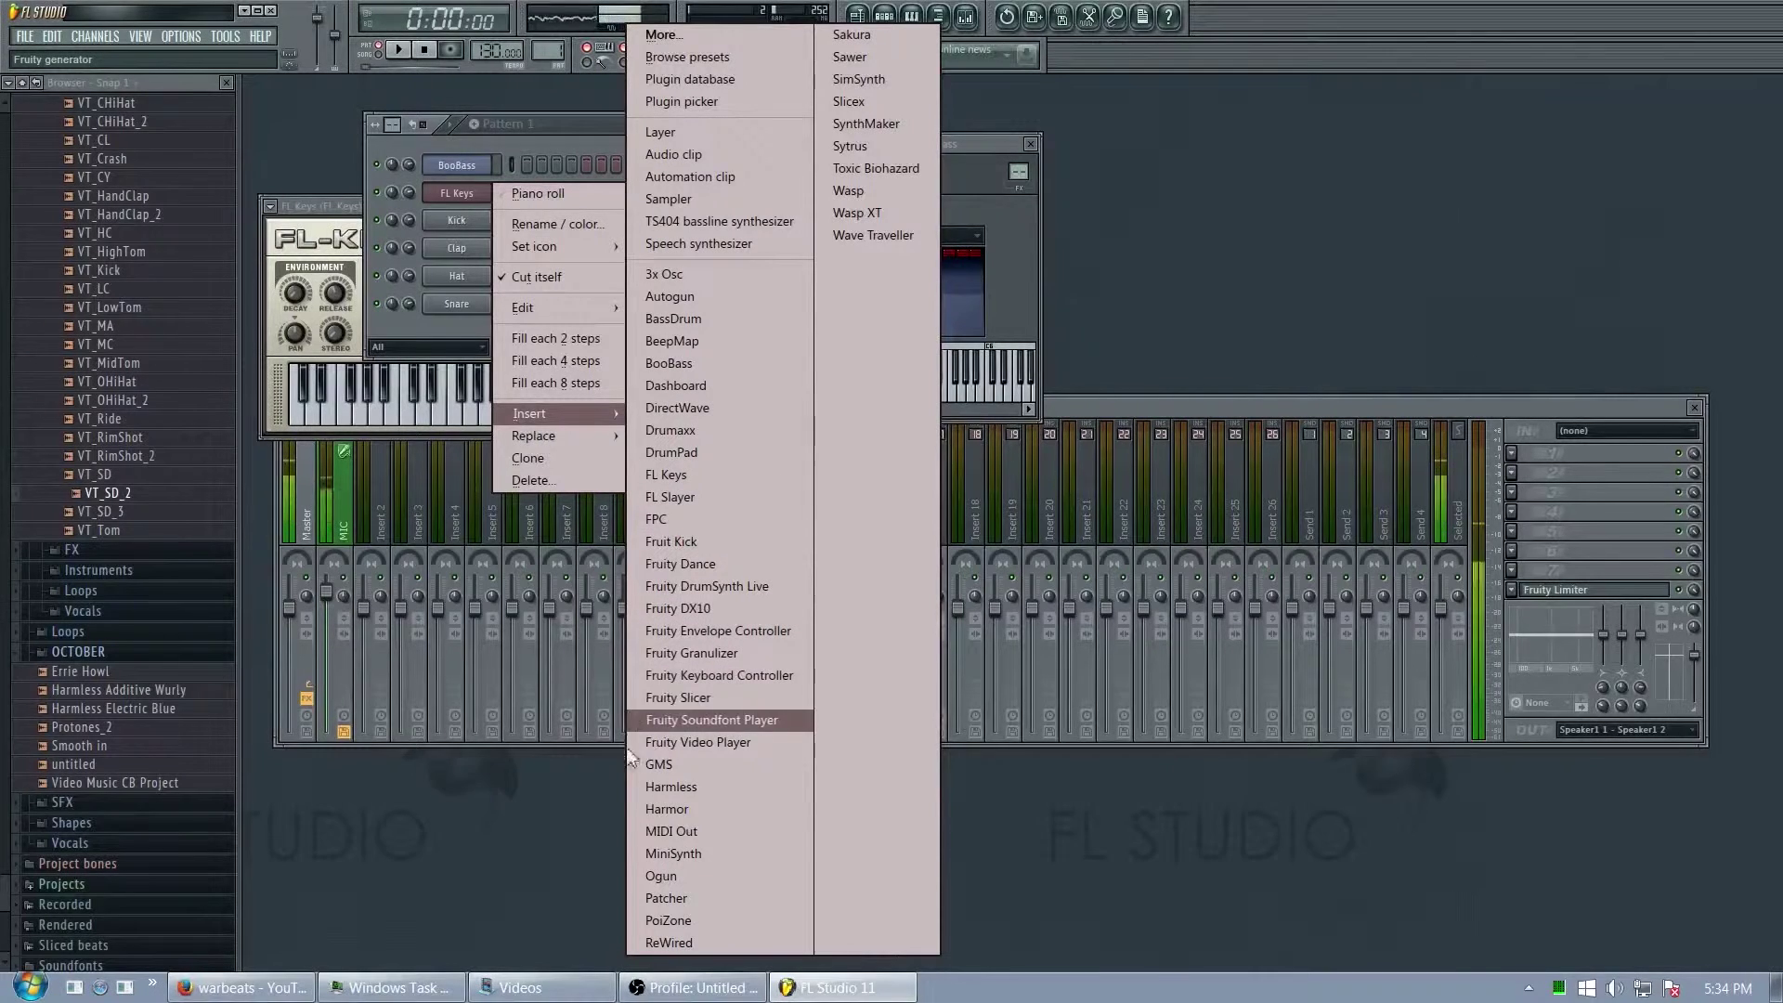
left_click(733, 721)
left_click_drag(589, 126, 617, 121)
left_click(513, 221)
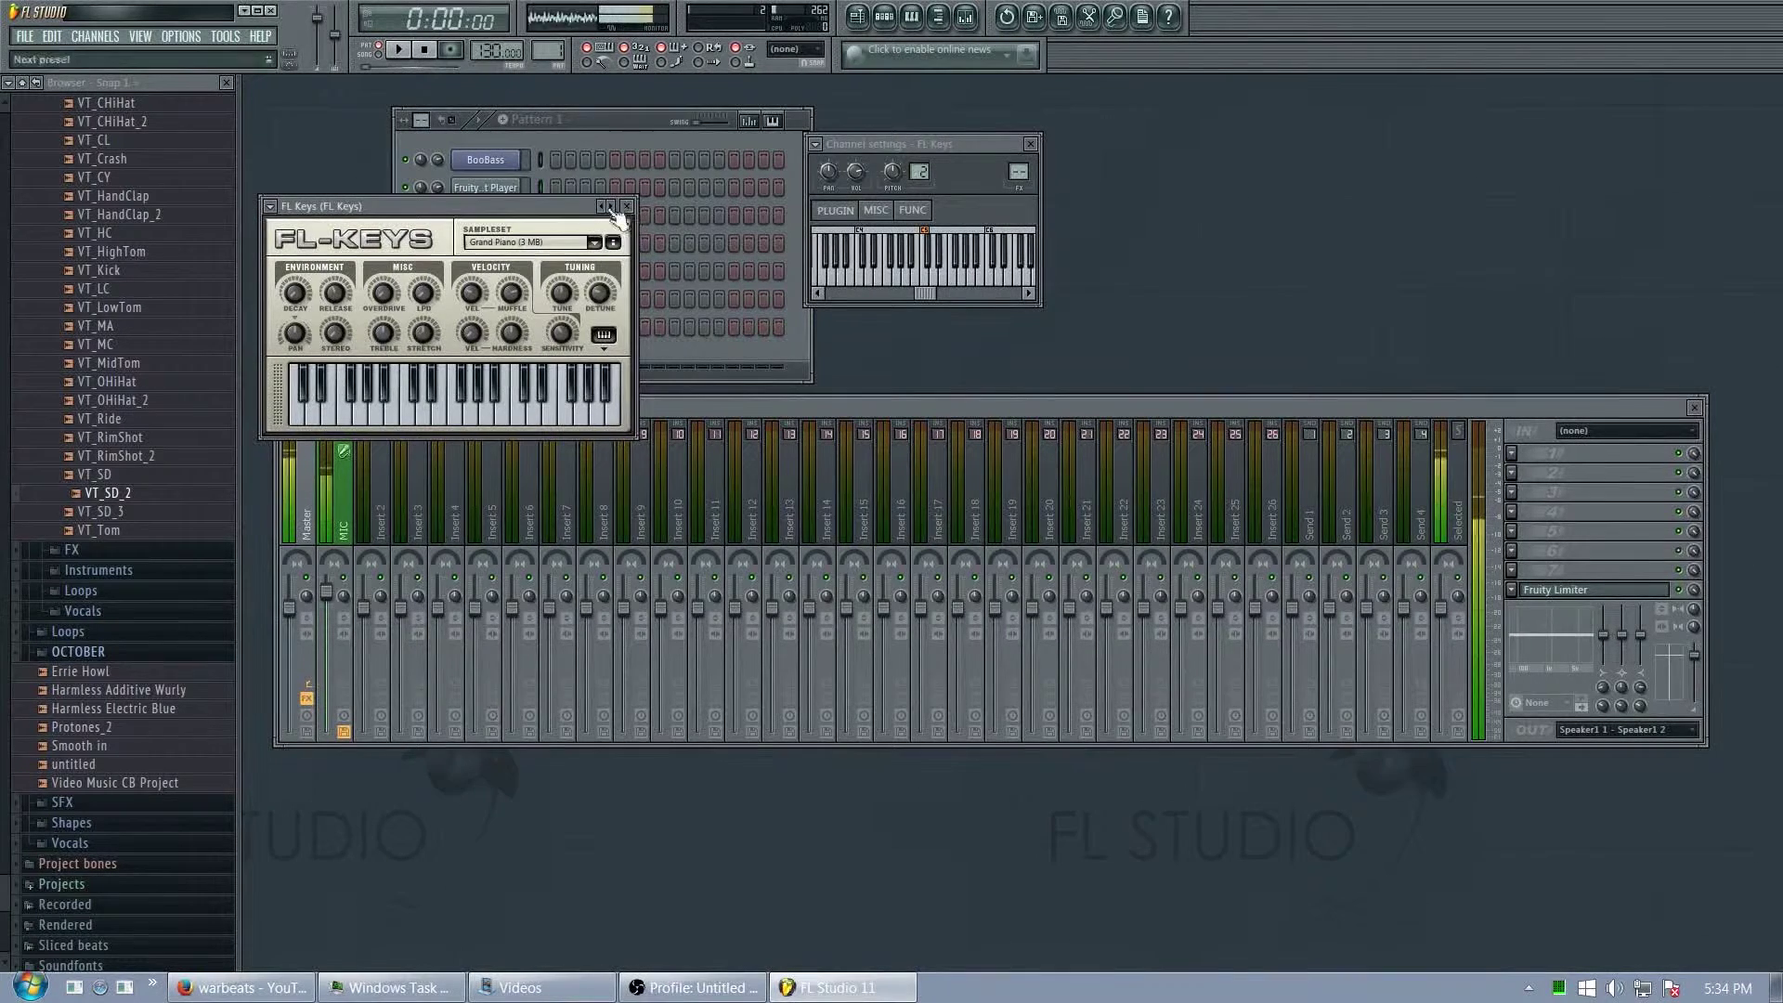
left_click(626, 205)
right_click(516, 221)
left_click(577, 218)
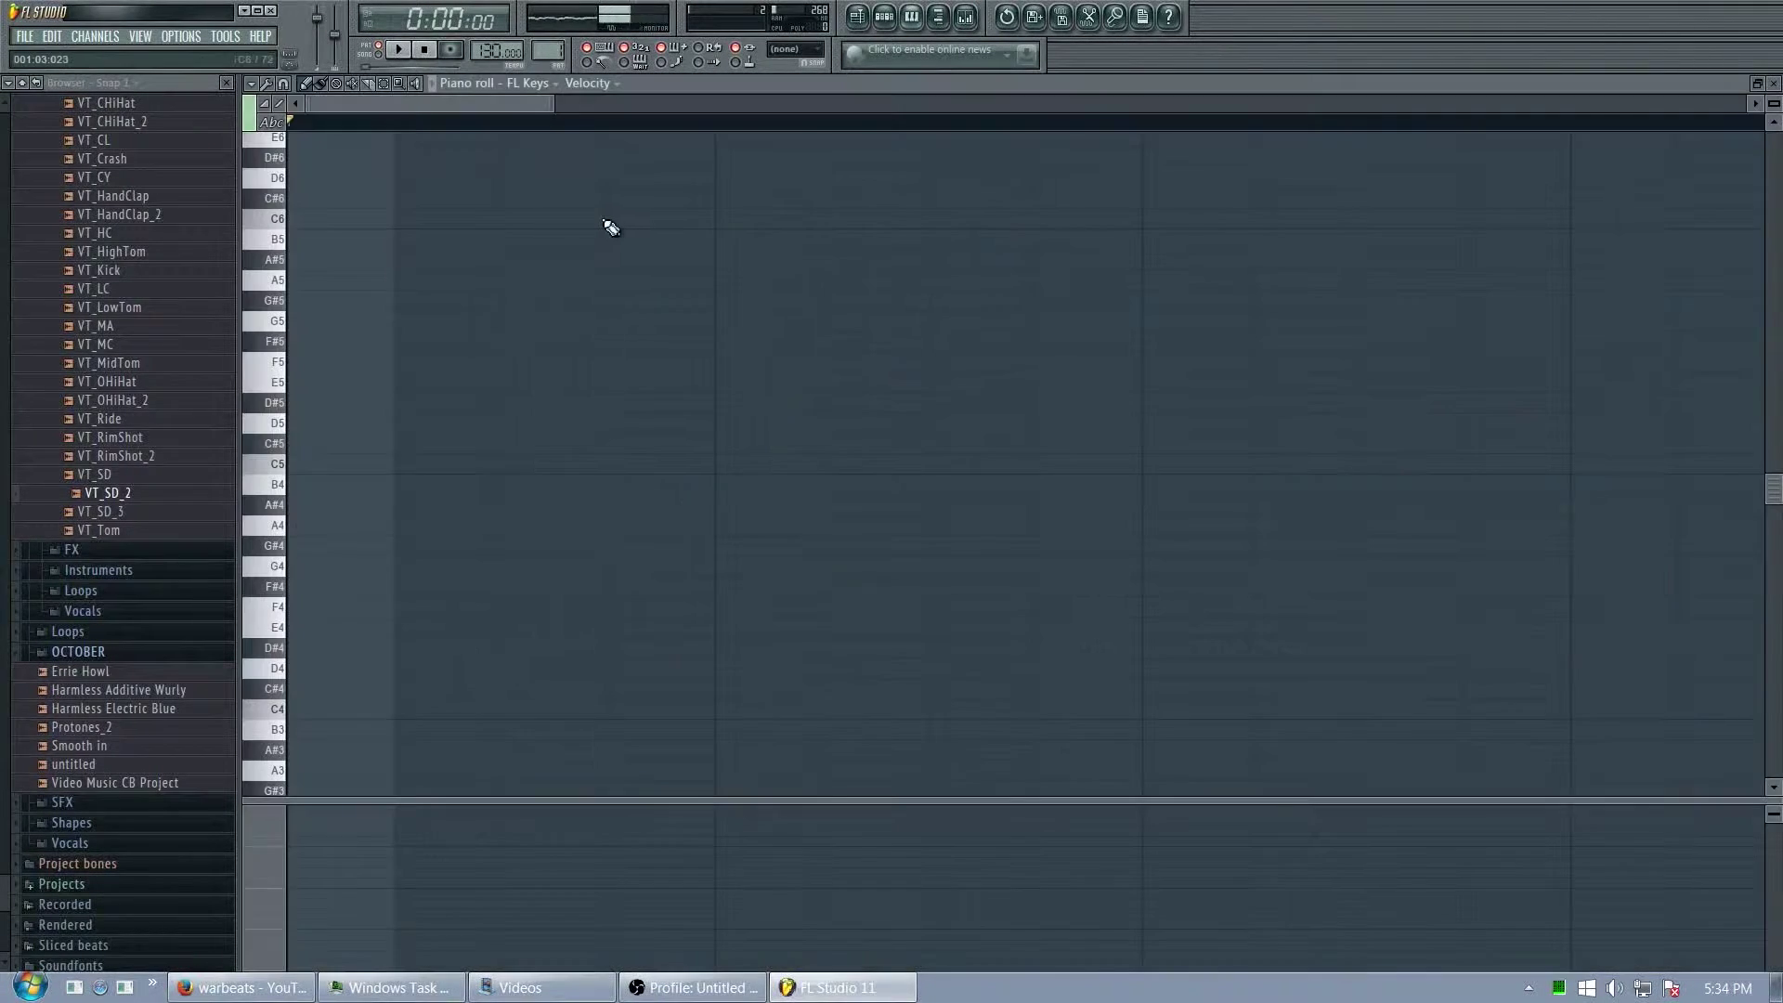
left_click_drag(557, 107, 1001, 114)
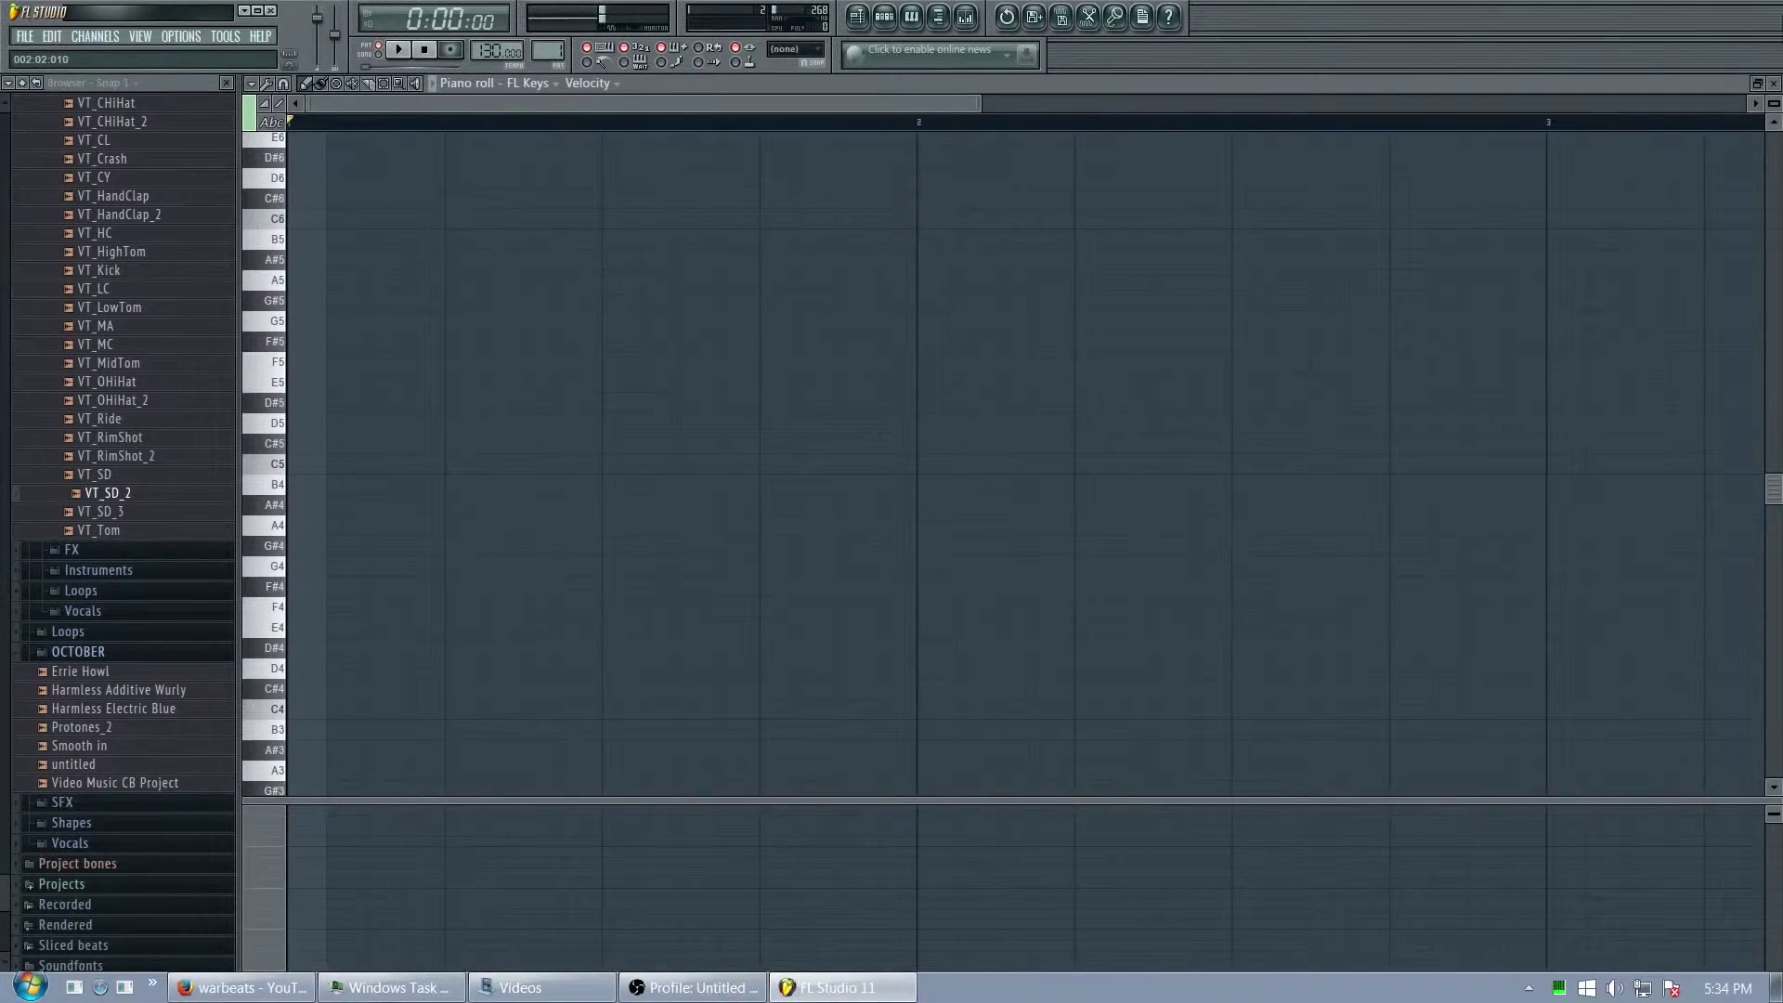
left_click(1773, 82)
- Open the piano roll for the FL Keys channel and fit the first four bars in view
right_click(501, 214)
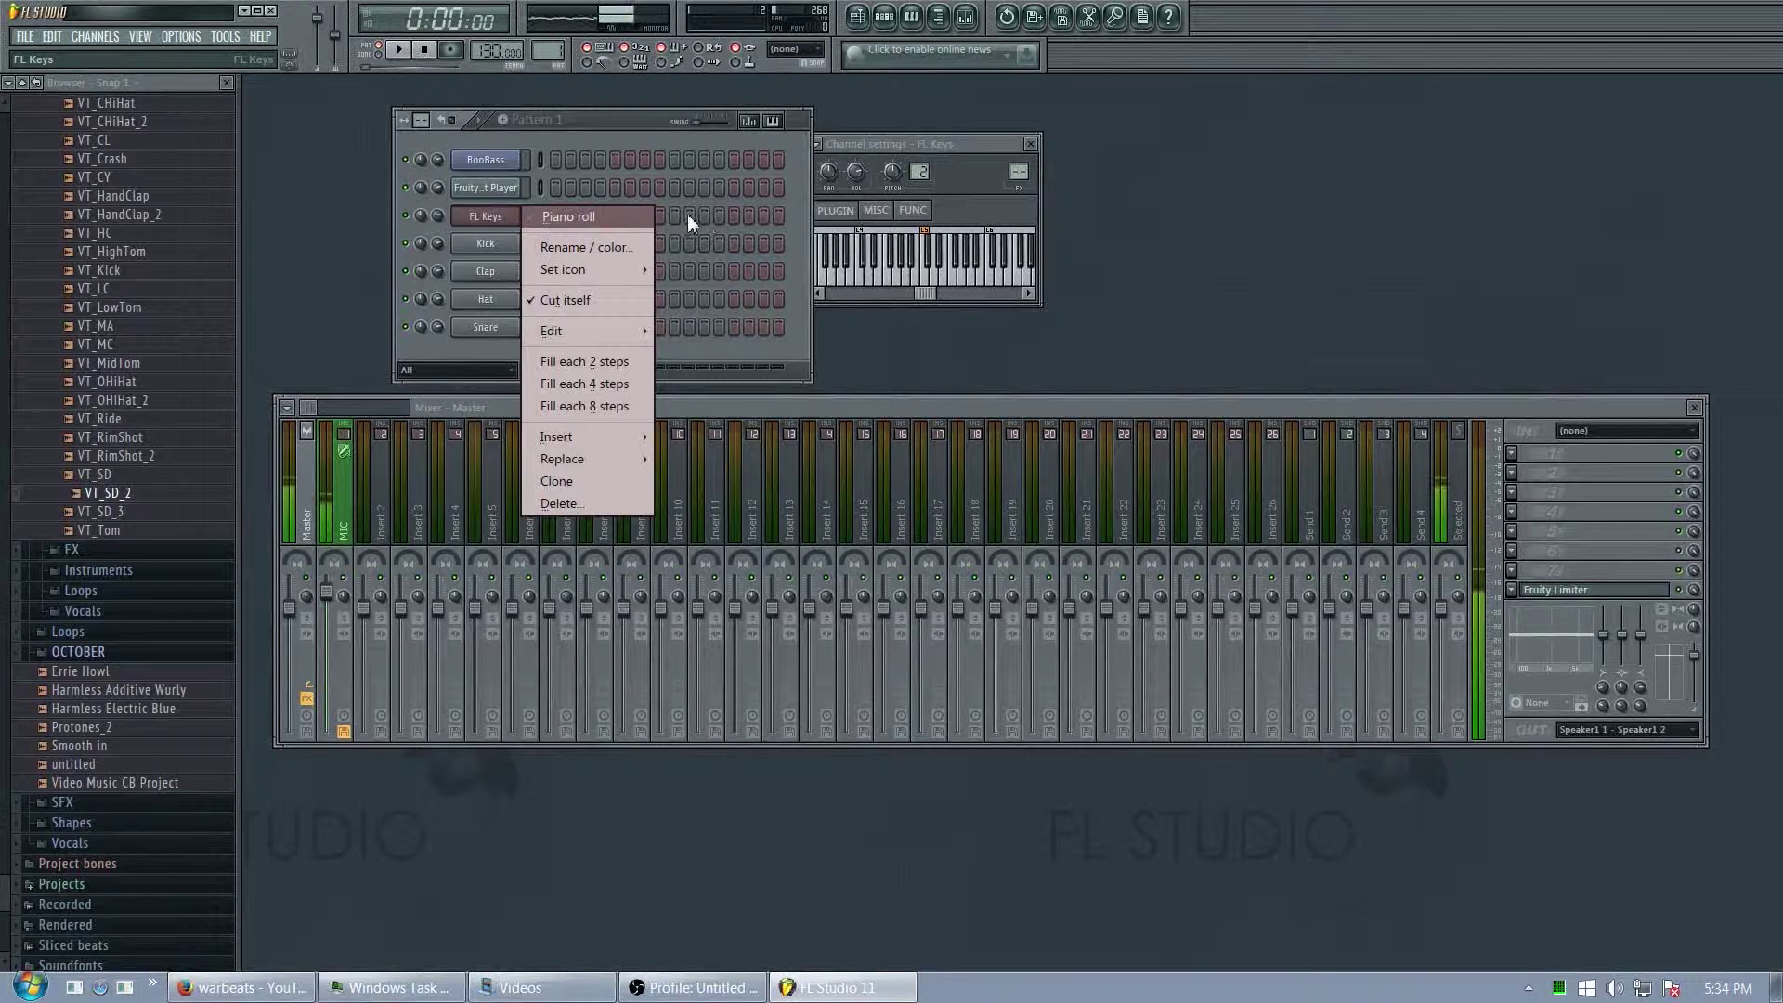
left_click(566, 216)
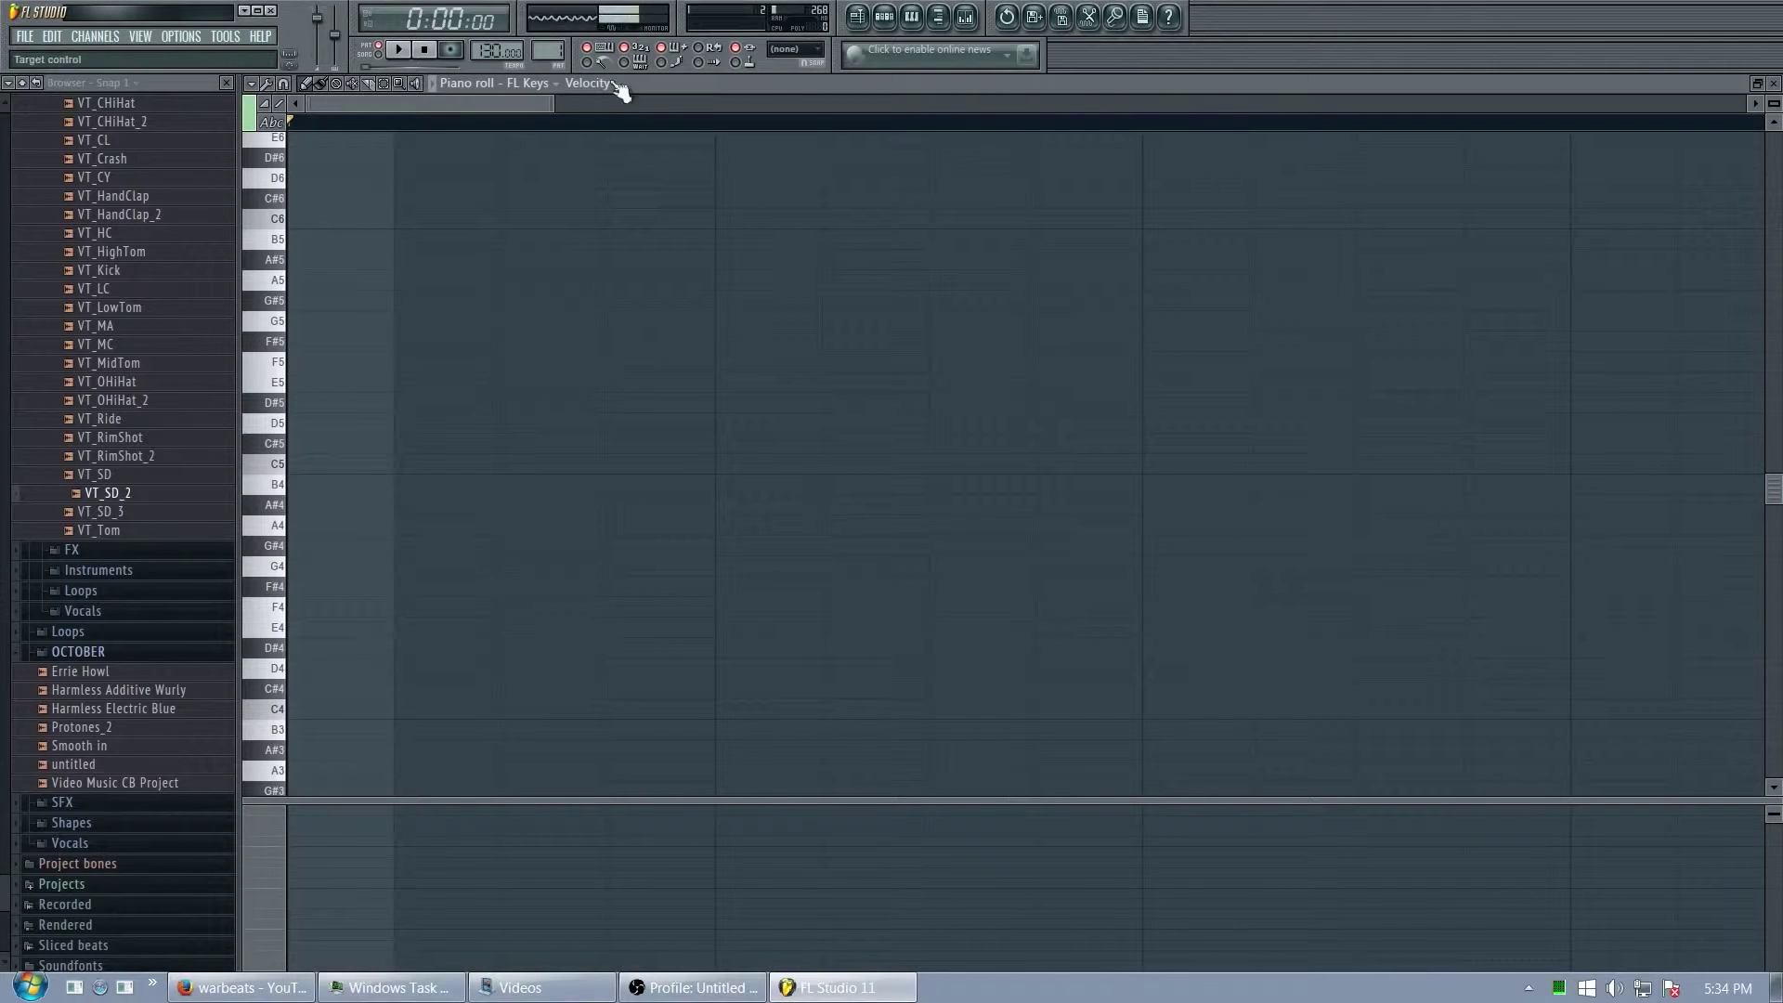
left_click_drag(556, 103, 1556, 123)
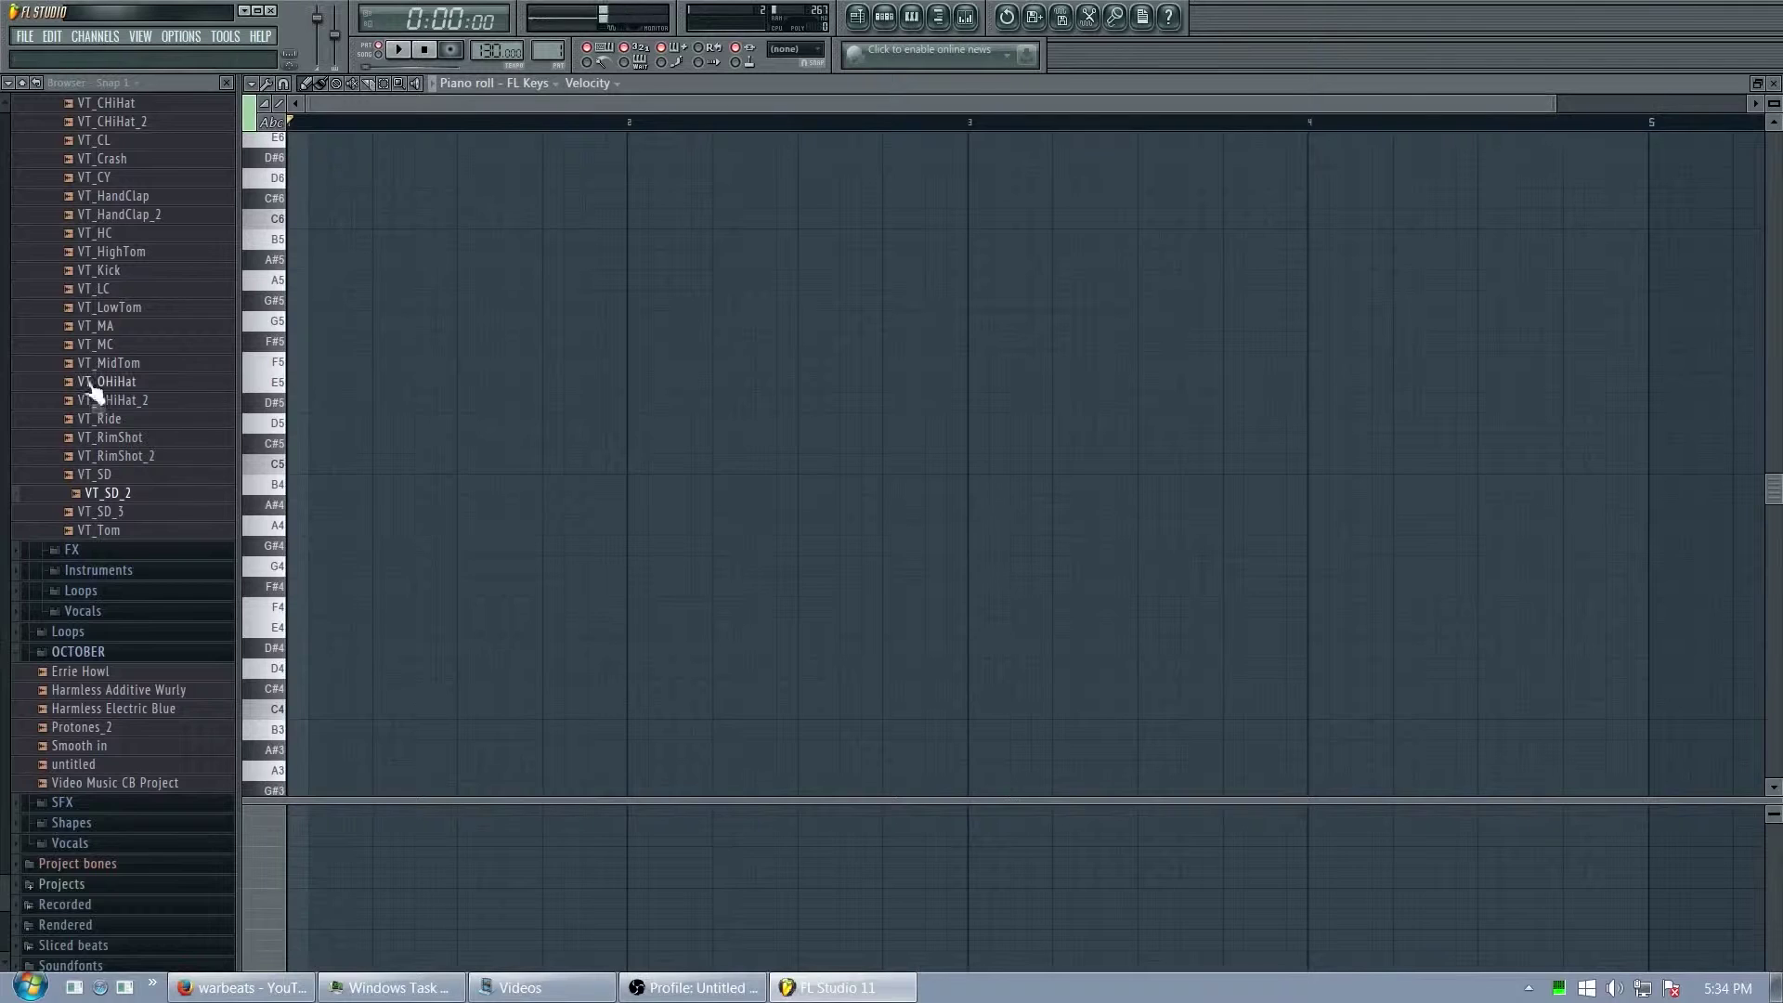
left_click_drag(139, 394, 327, 572)
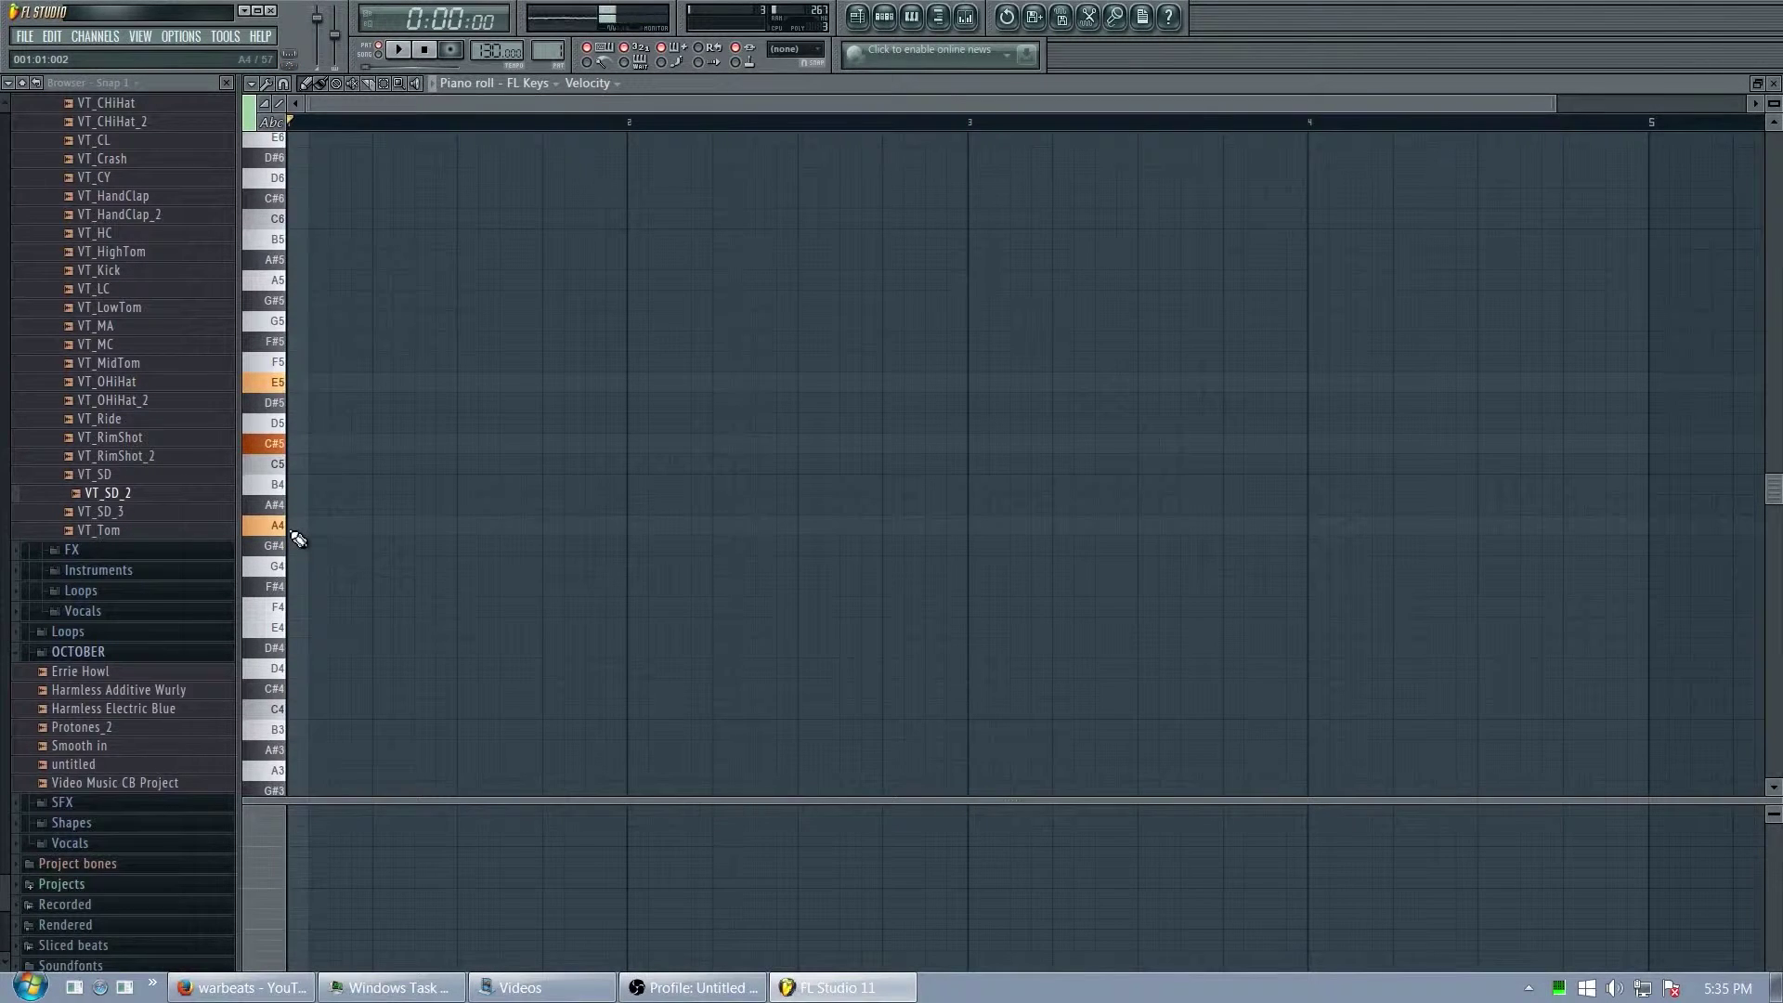
left_click(297, 525)
left_click(297, 444)
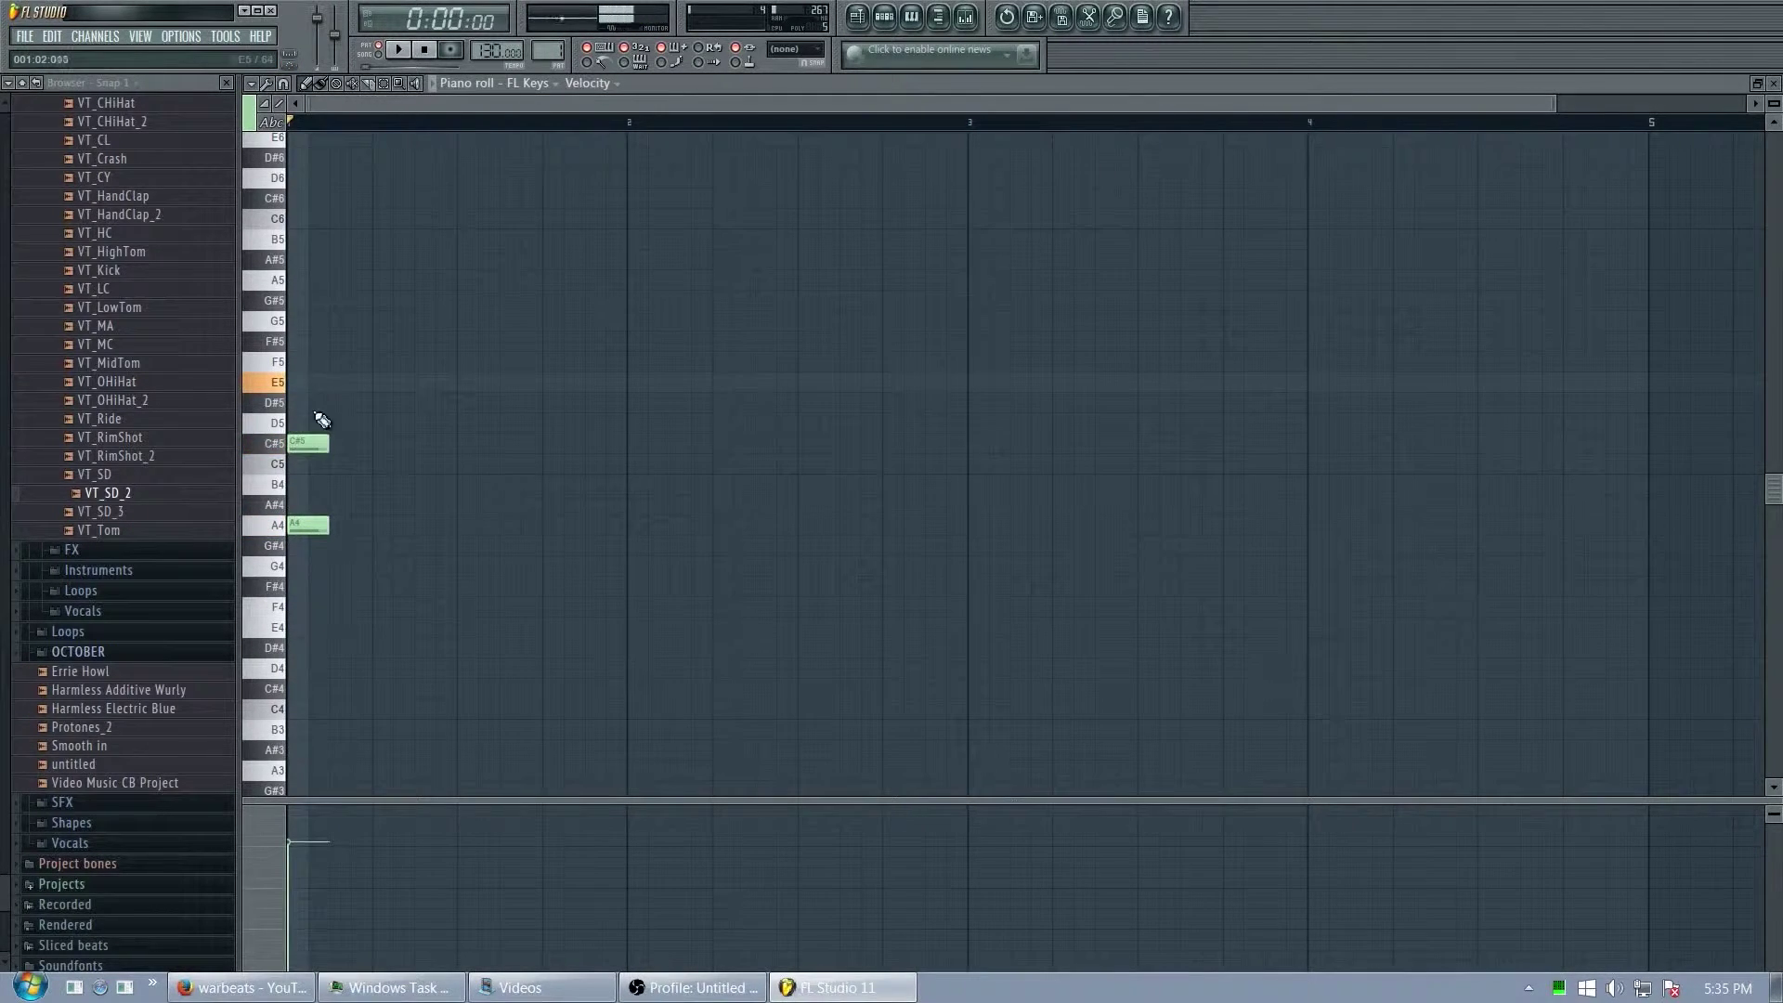
right_click(323, 447)
right_click(318, 524)
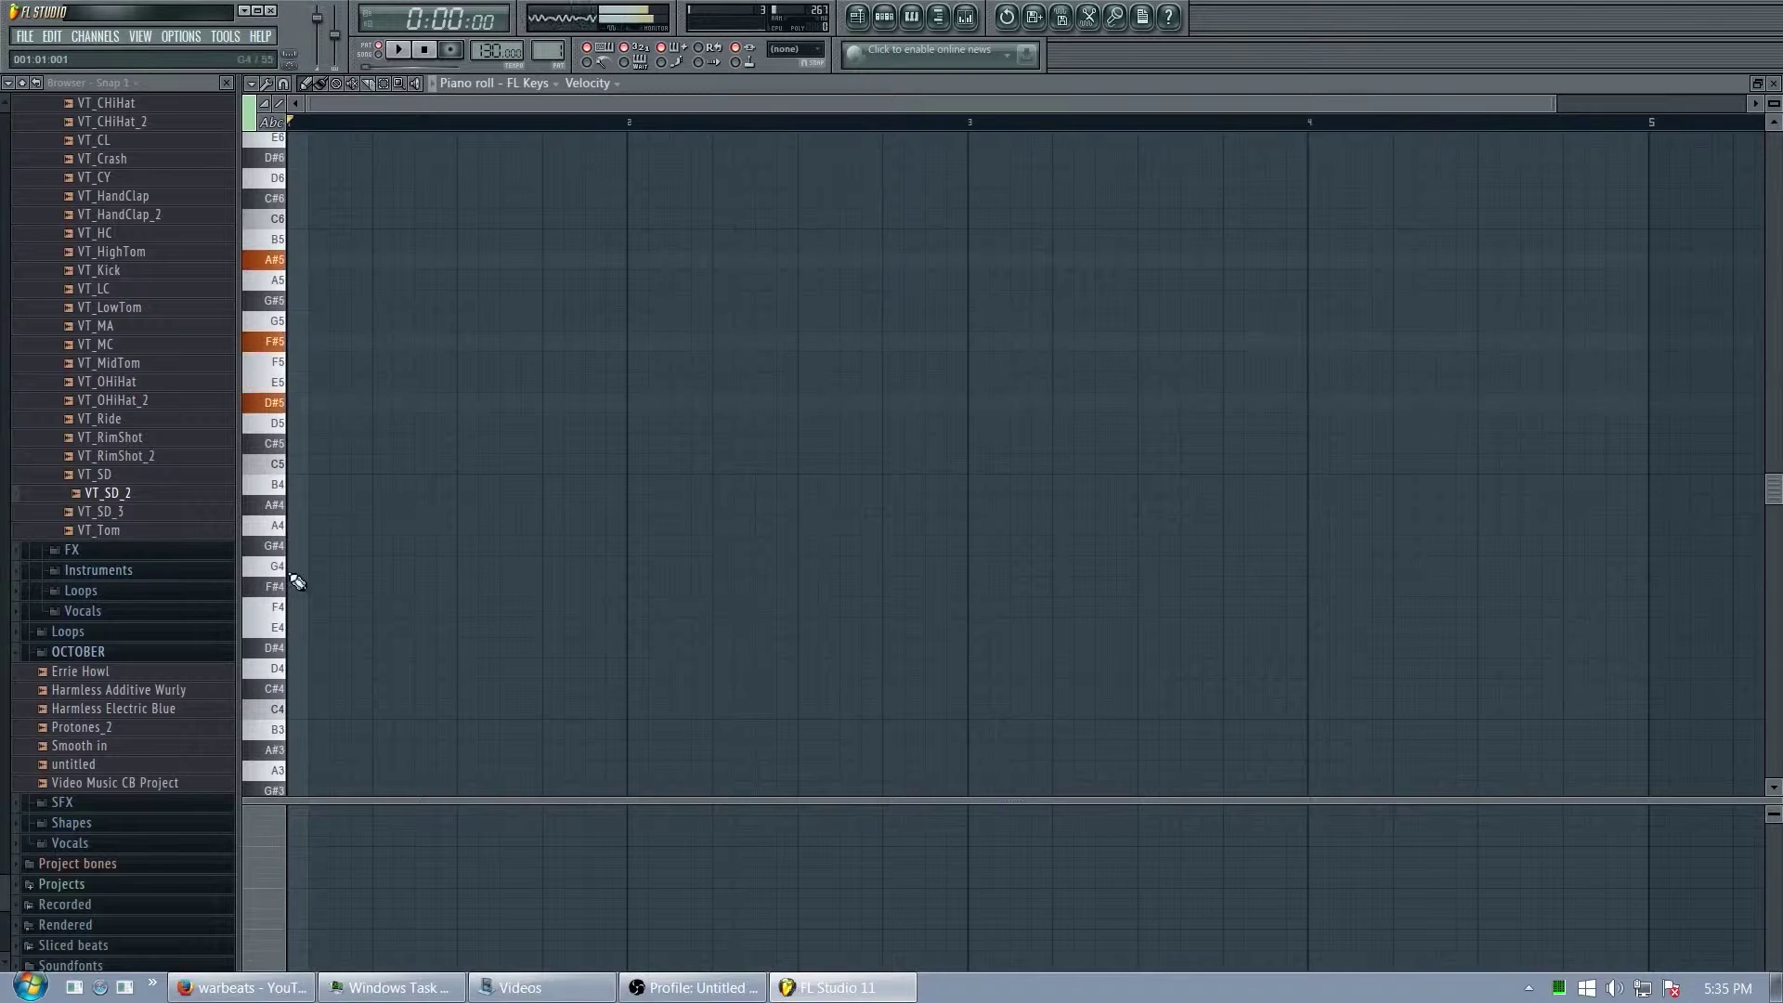
- Place a chord of D#5, F#5 and A#5 at the start of bar 1
left_click(320, 405)
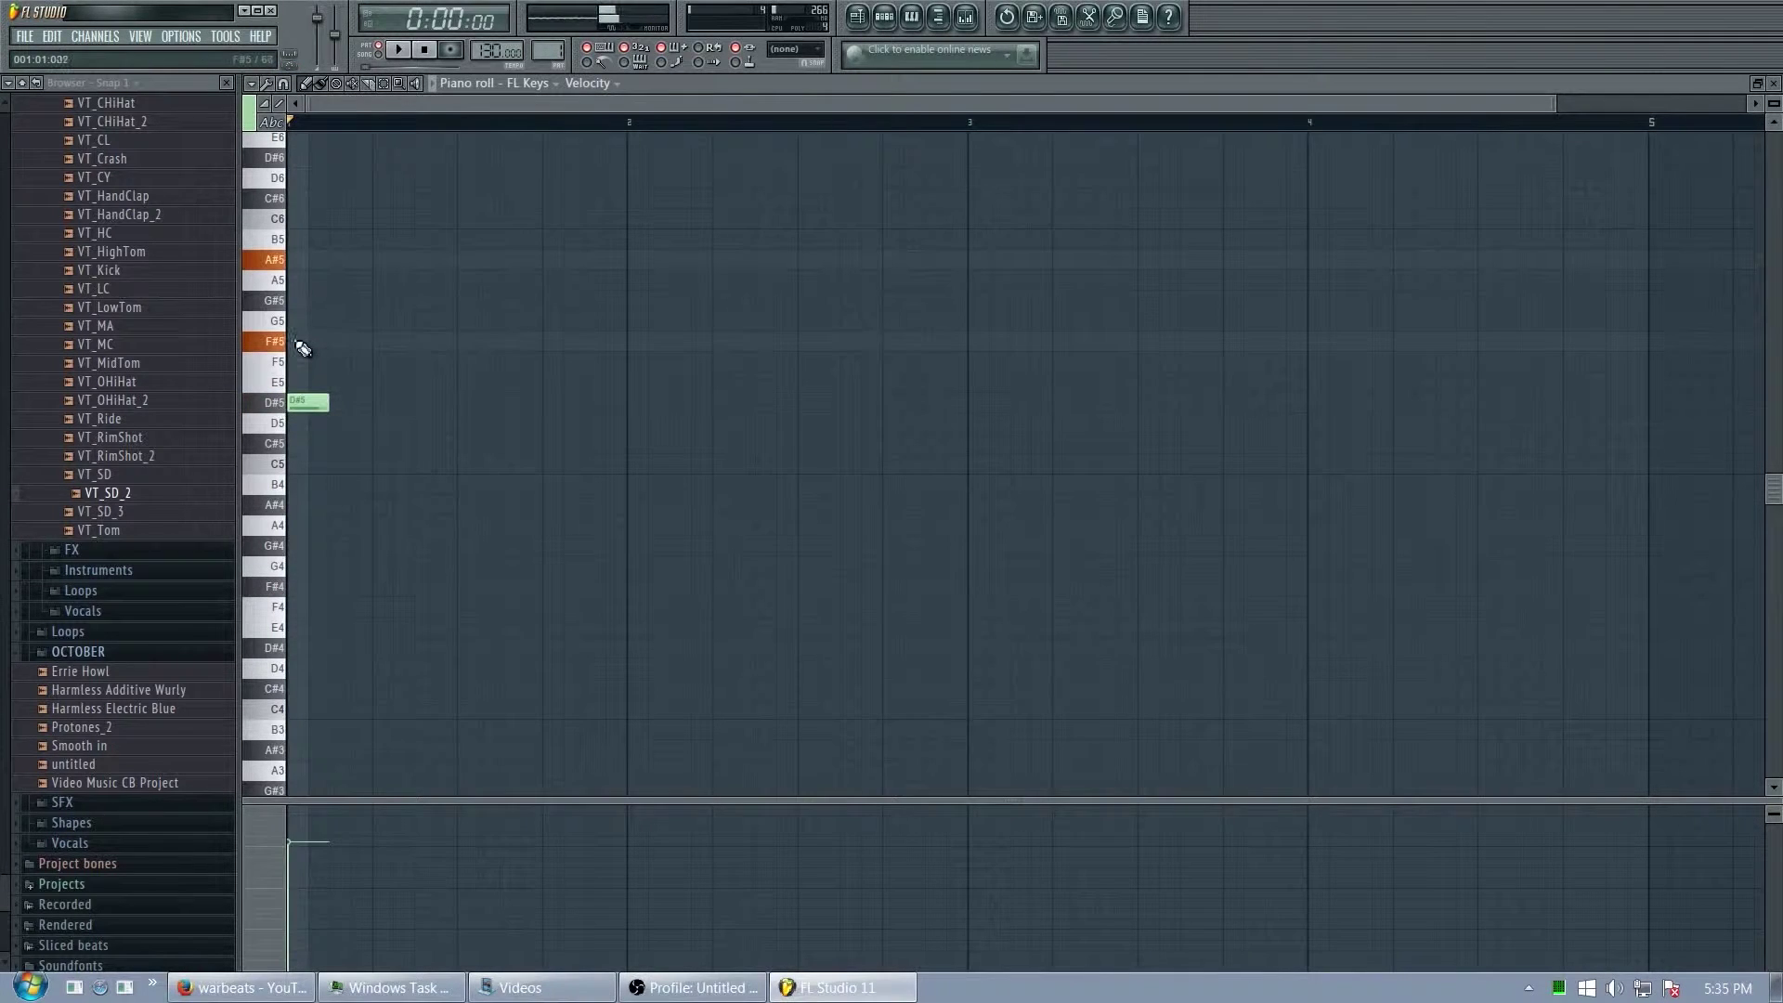
left_click(303, 341)
left_click(297, 263)
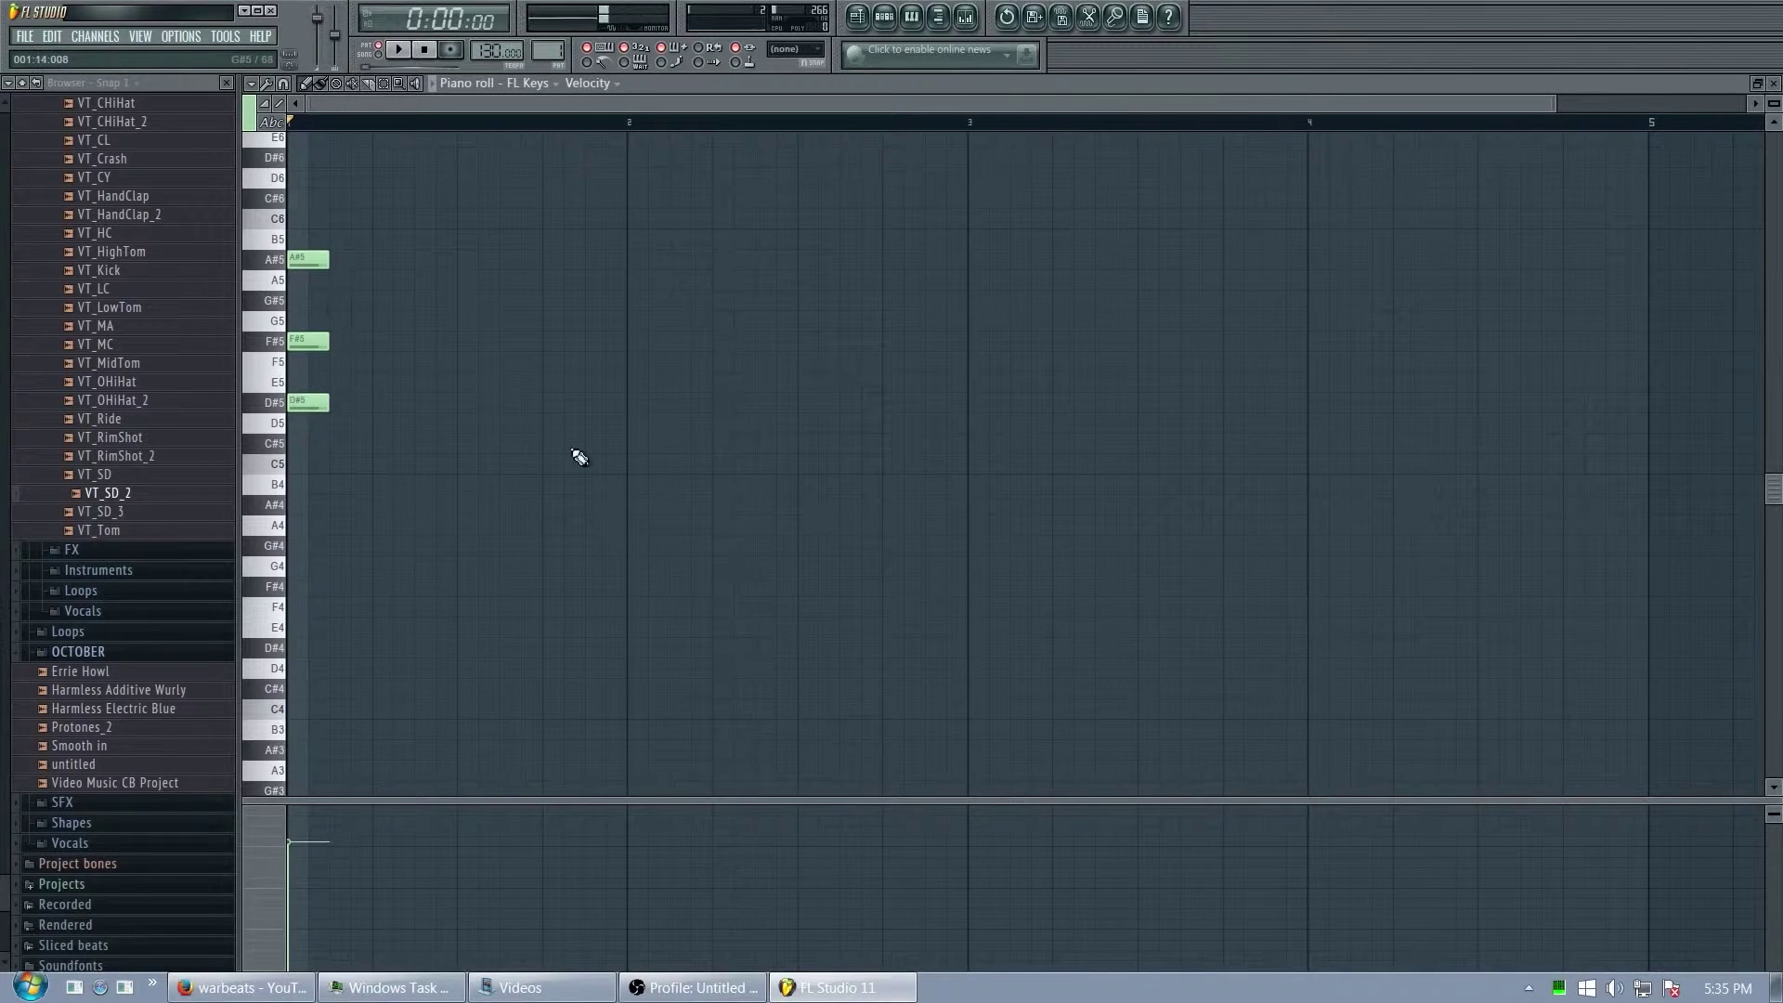
- Place a chord of D#5, F#5 and B5 at the start of bar 2
key("space")
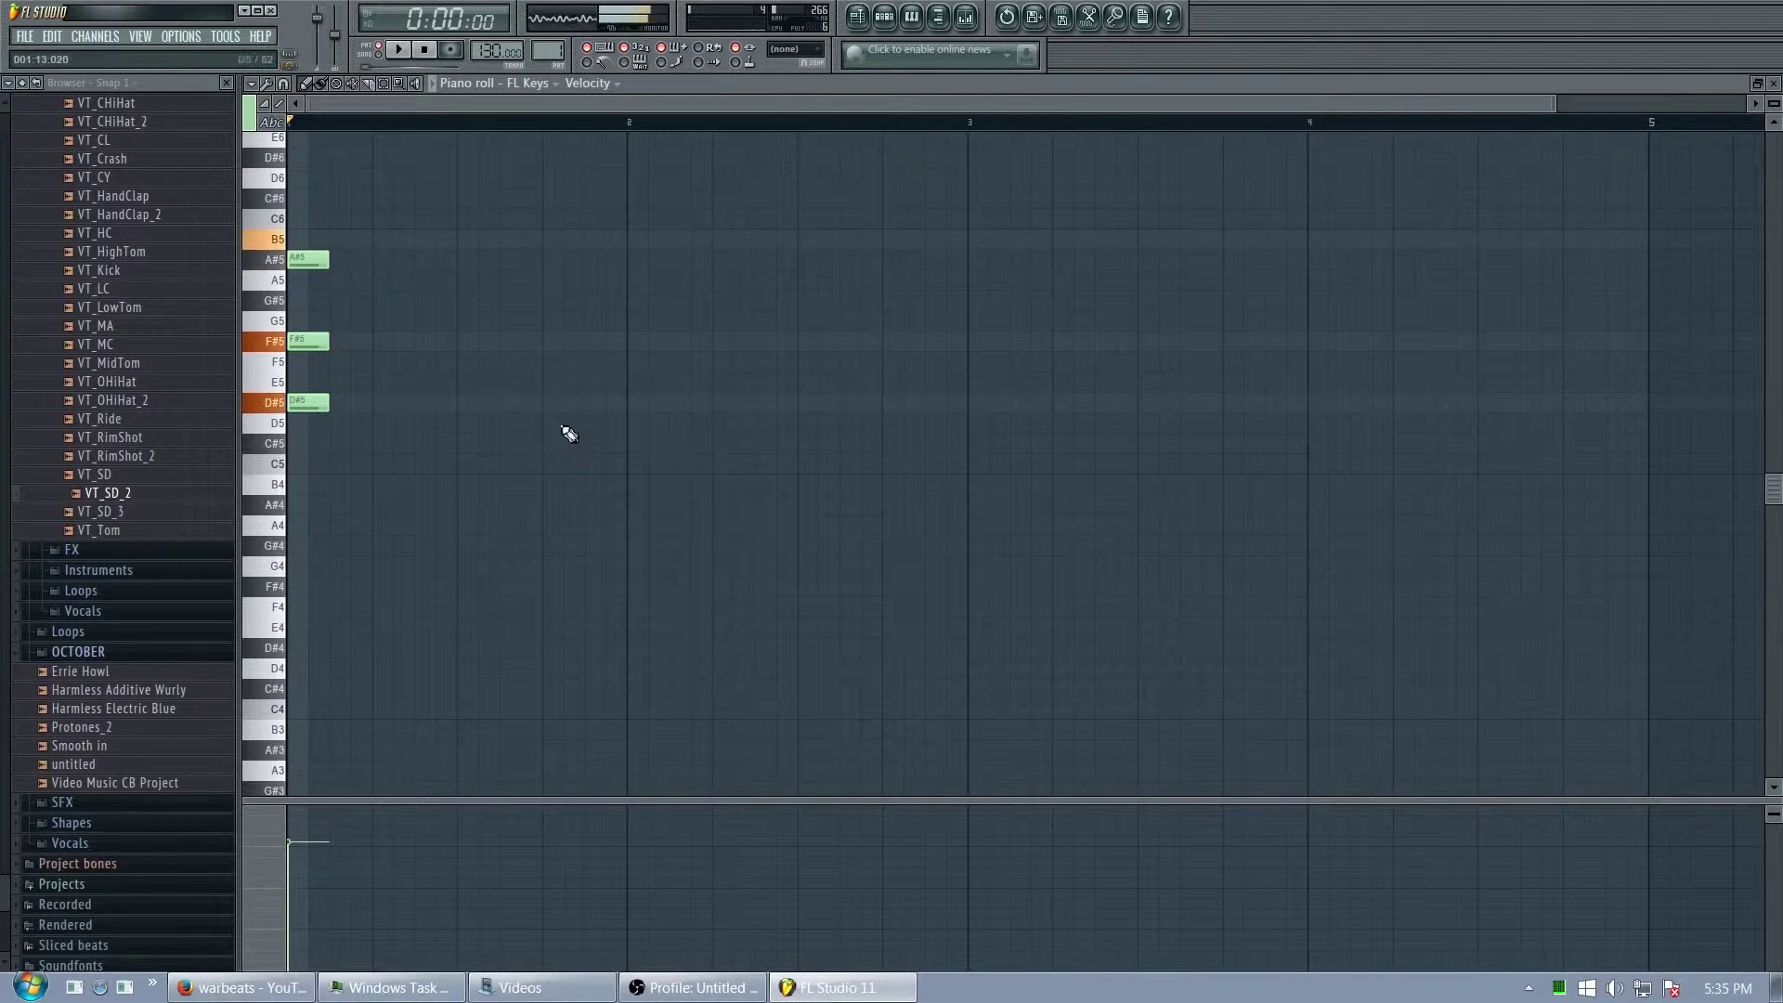
left_click(629, 406)
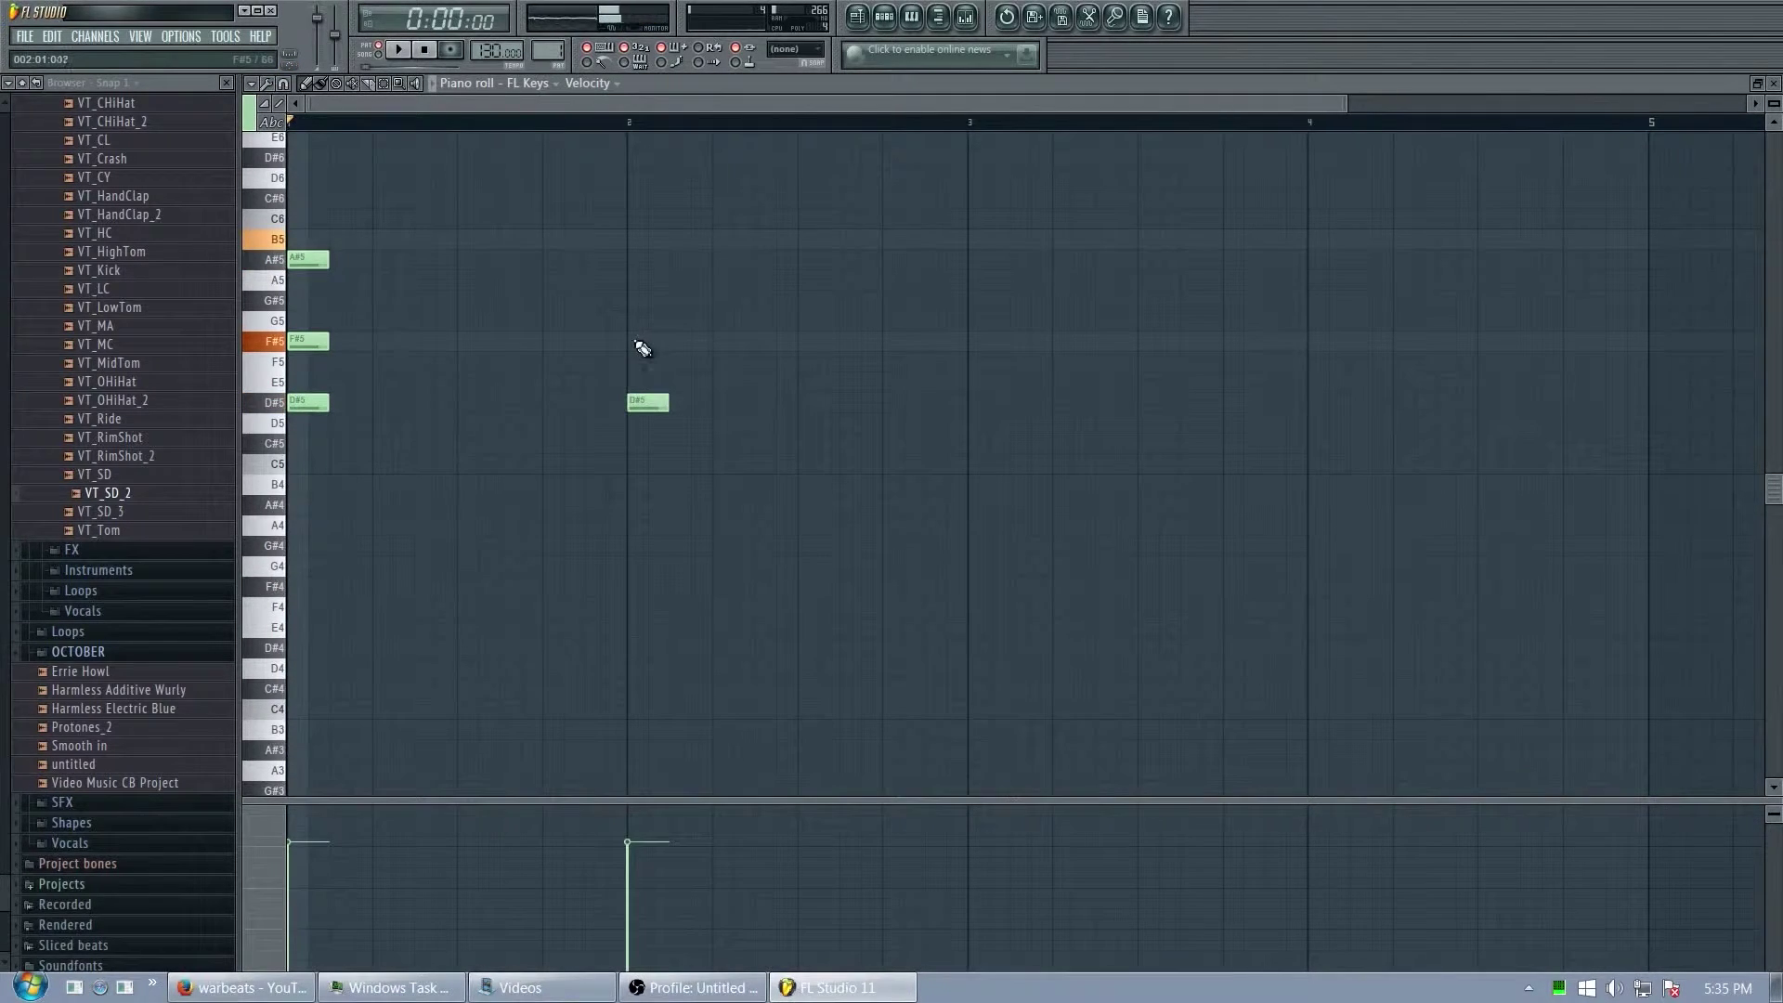
left_click(636, 343)
left_click(636, 241)
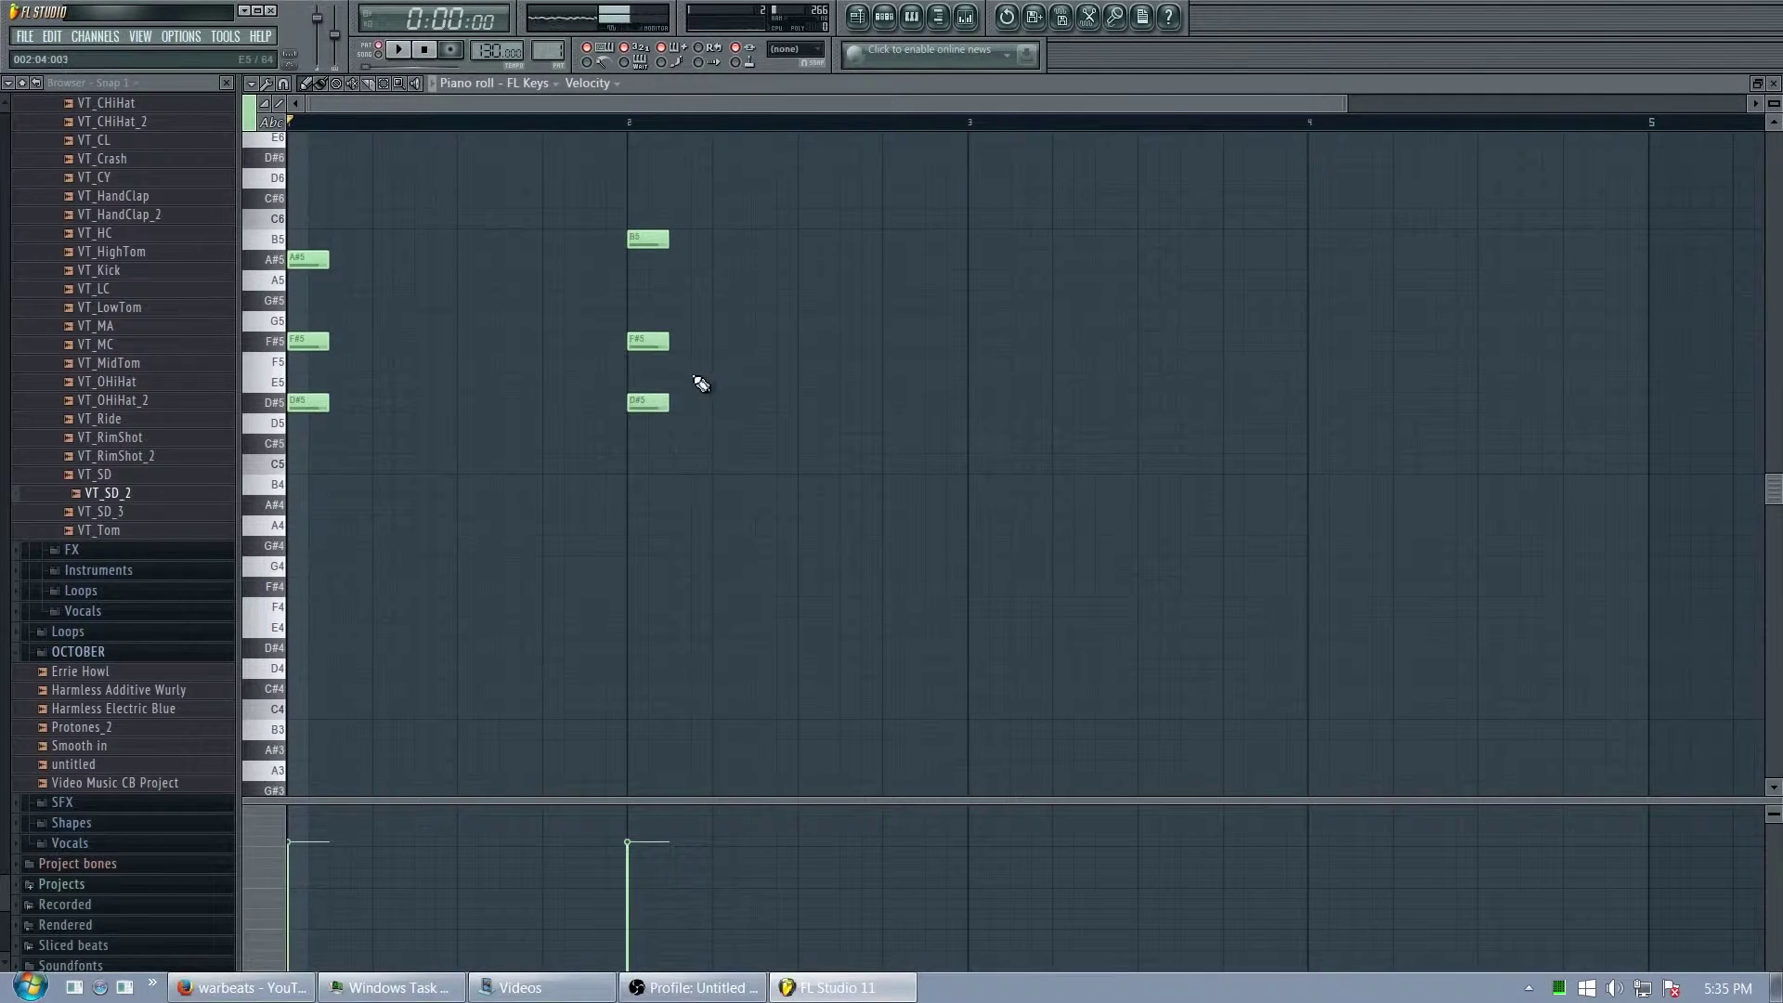
- Place a chord of C#5, F#5 and A#5 at the start of bar 3
left_click(980, 444)
left_click(979, 341)
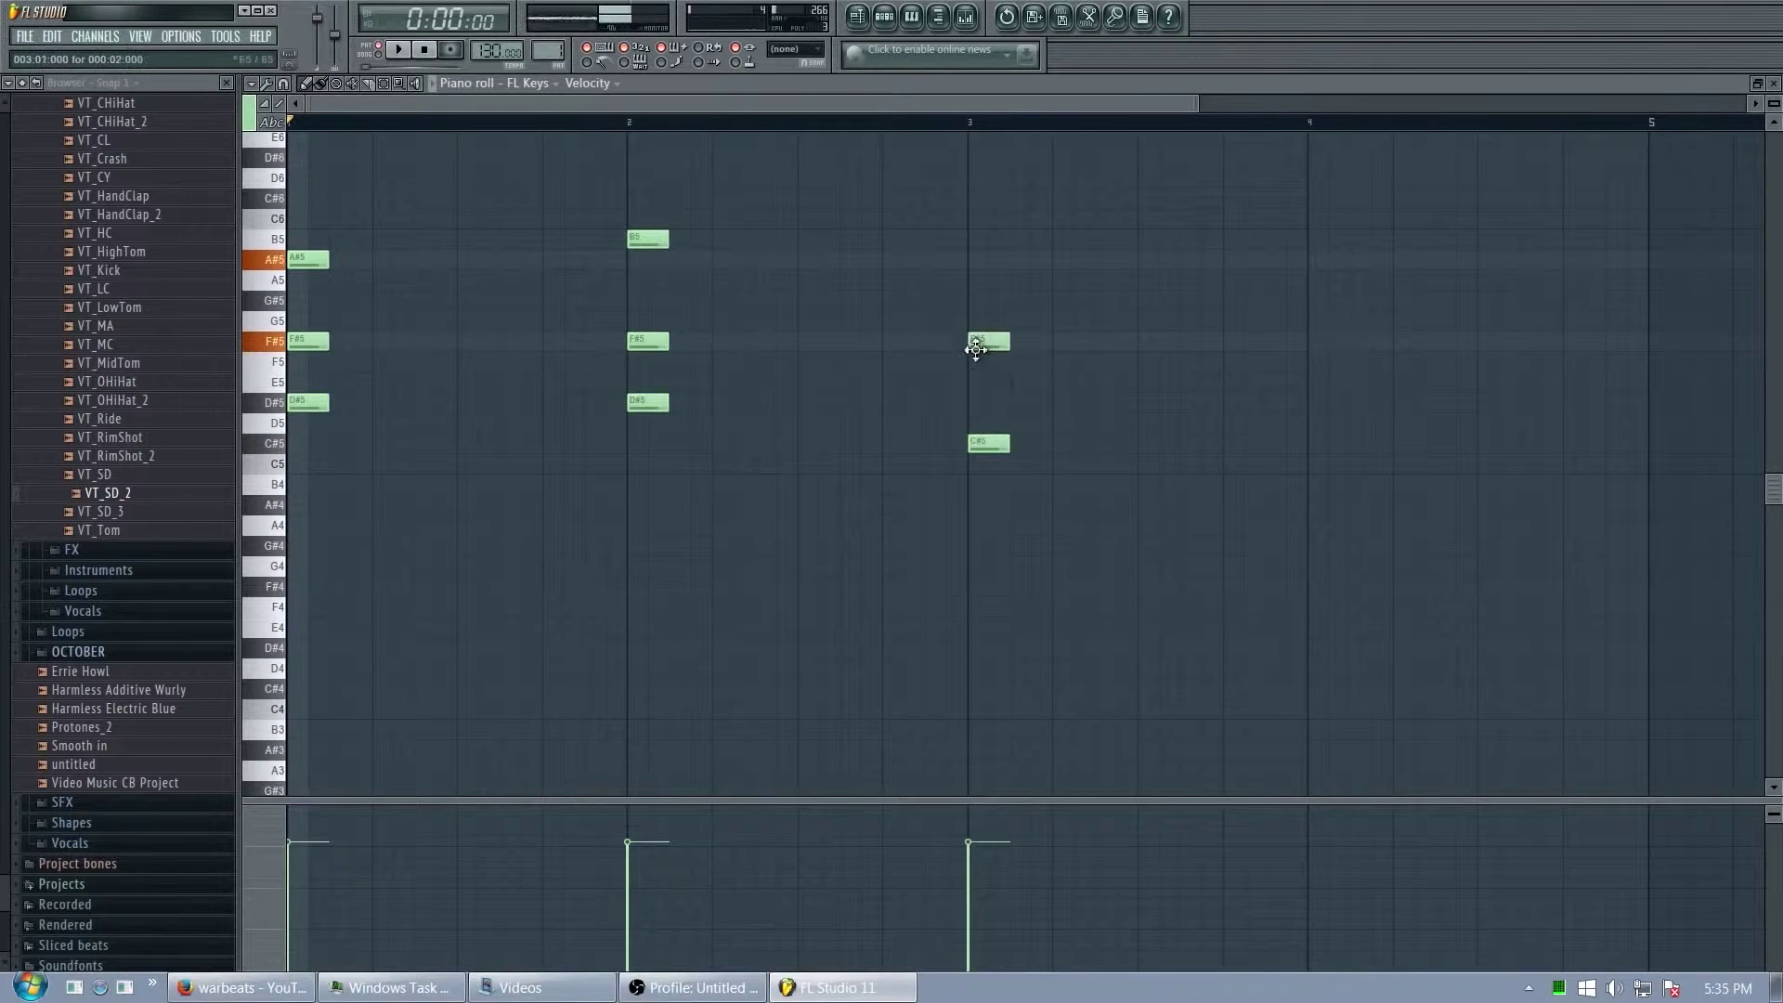
left_click(978, 263)
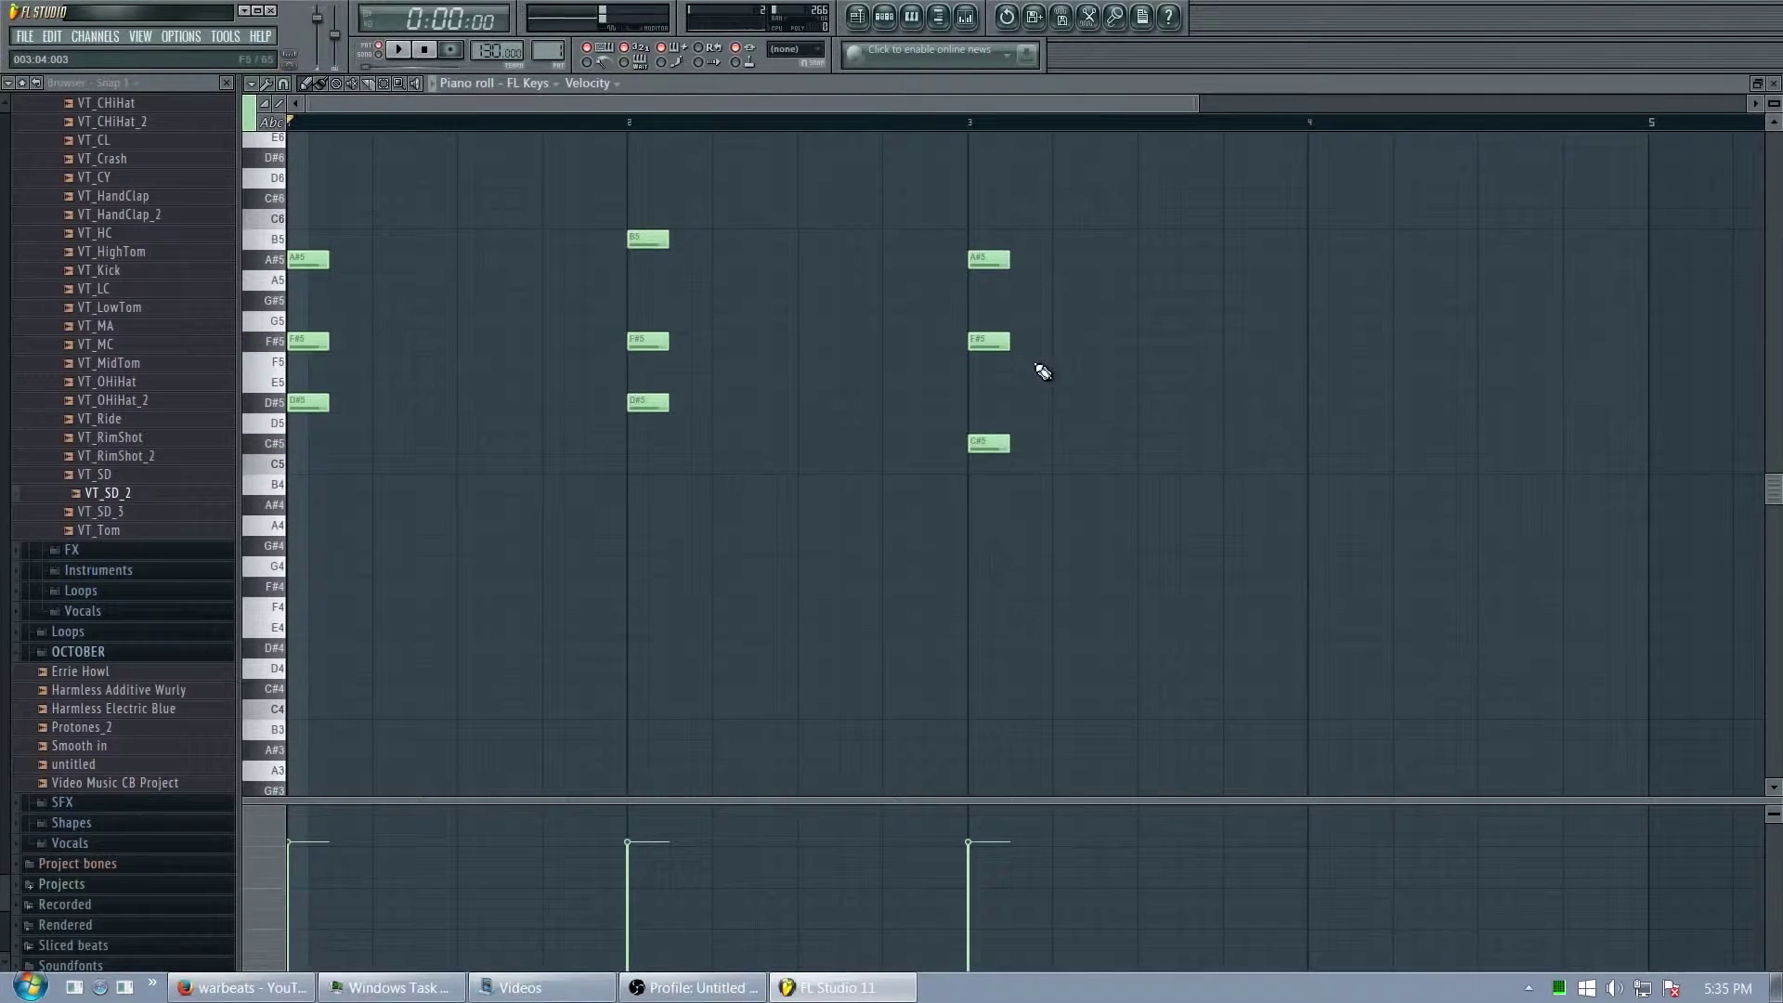
- Audition the fourth chord, then place C#5, F5 and G#5 at the start of bar 4
key("s+v+h")
left_click(1317, 444)
left_click(1311, 362)
left_click(1311, 300)
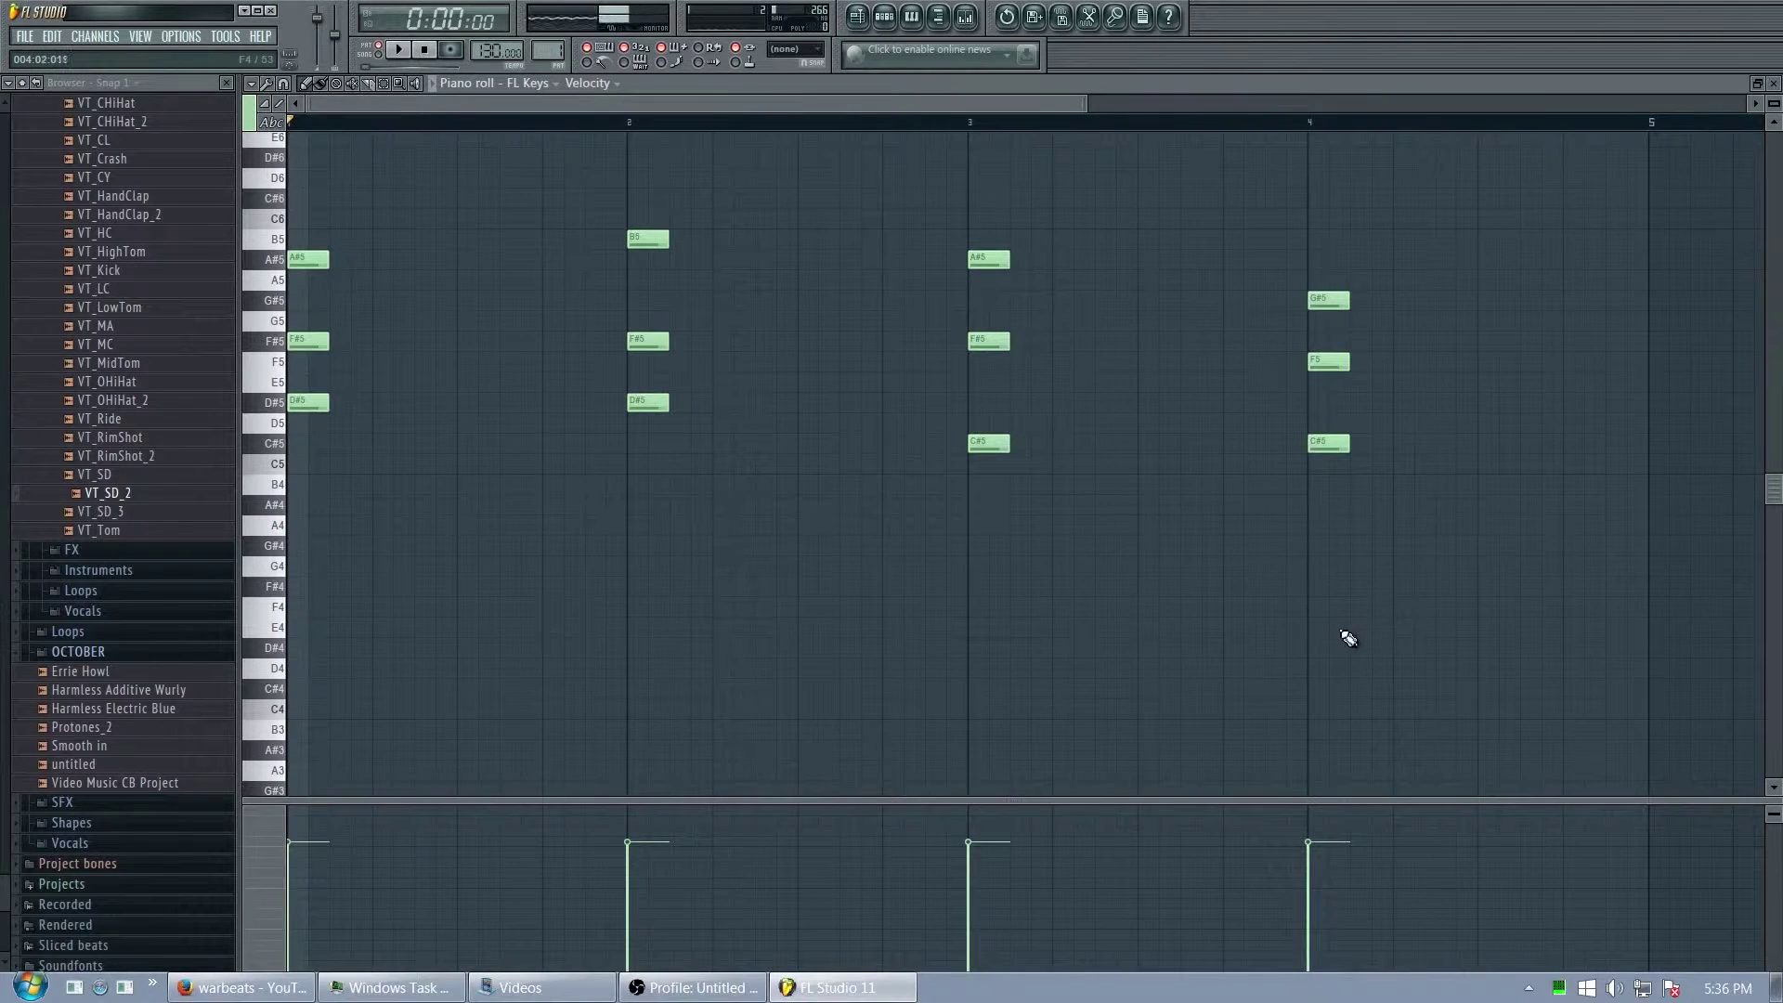
- Lengthen the notes of all four chords to one full bar each and play the pattern
left_click_drag(1412, 573, 629, 253)
left_click(808, 190)
left_click(397, 49)
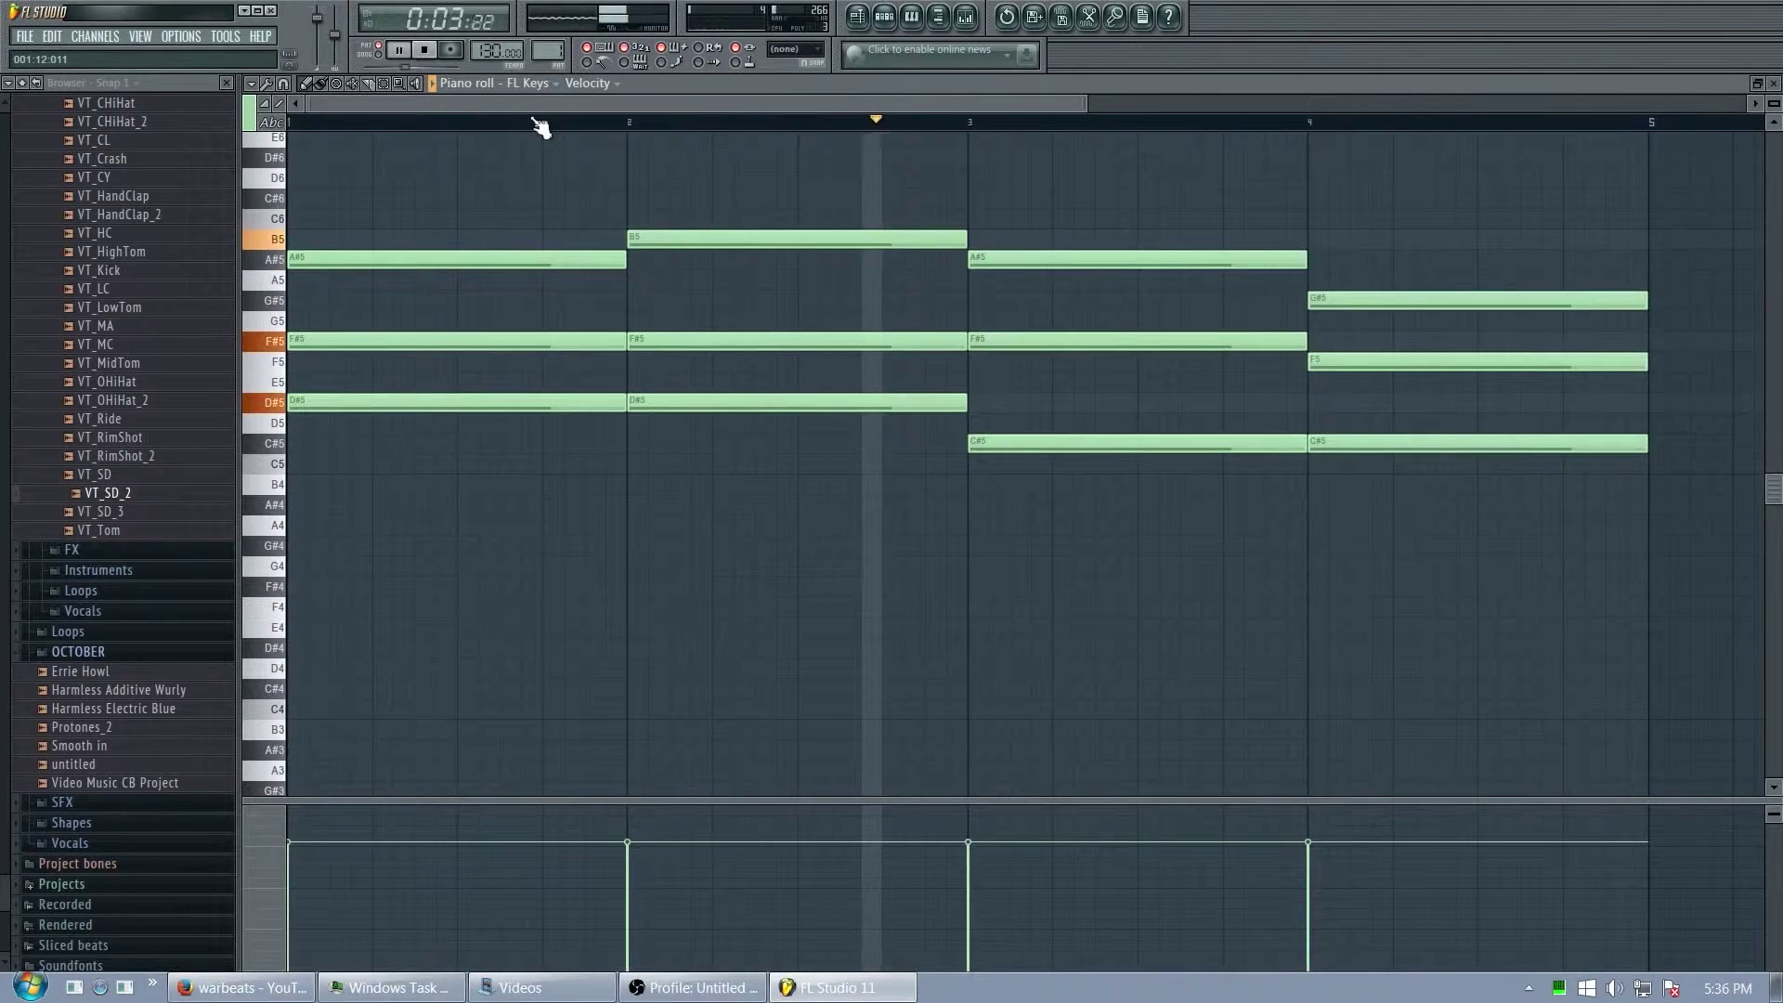
- Set the project tempo to 140 BPM, listen to the chords and stop playback
right_click(495, 50)
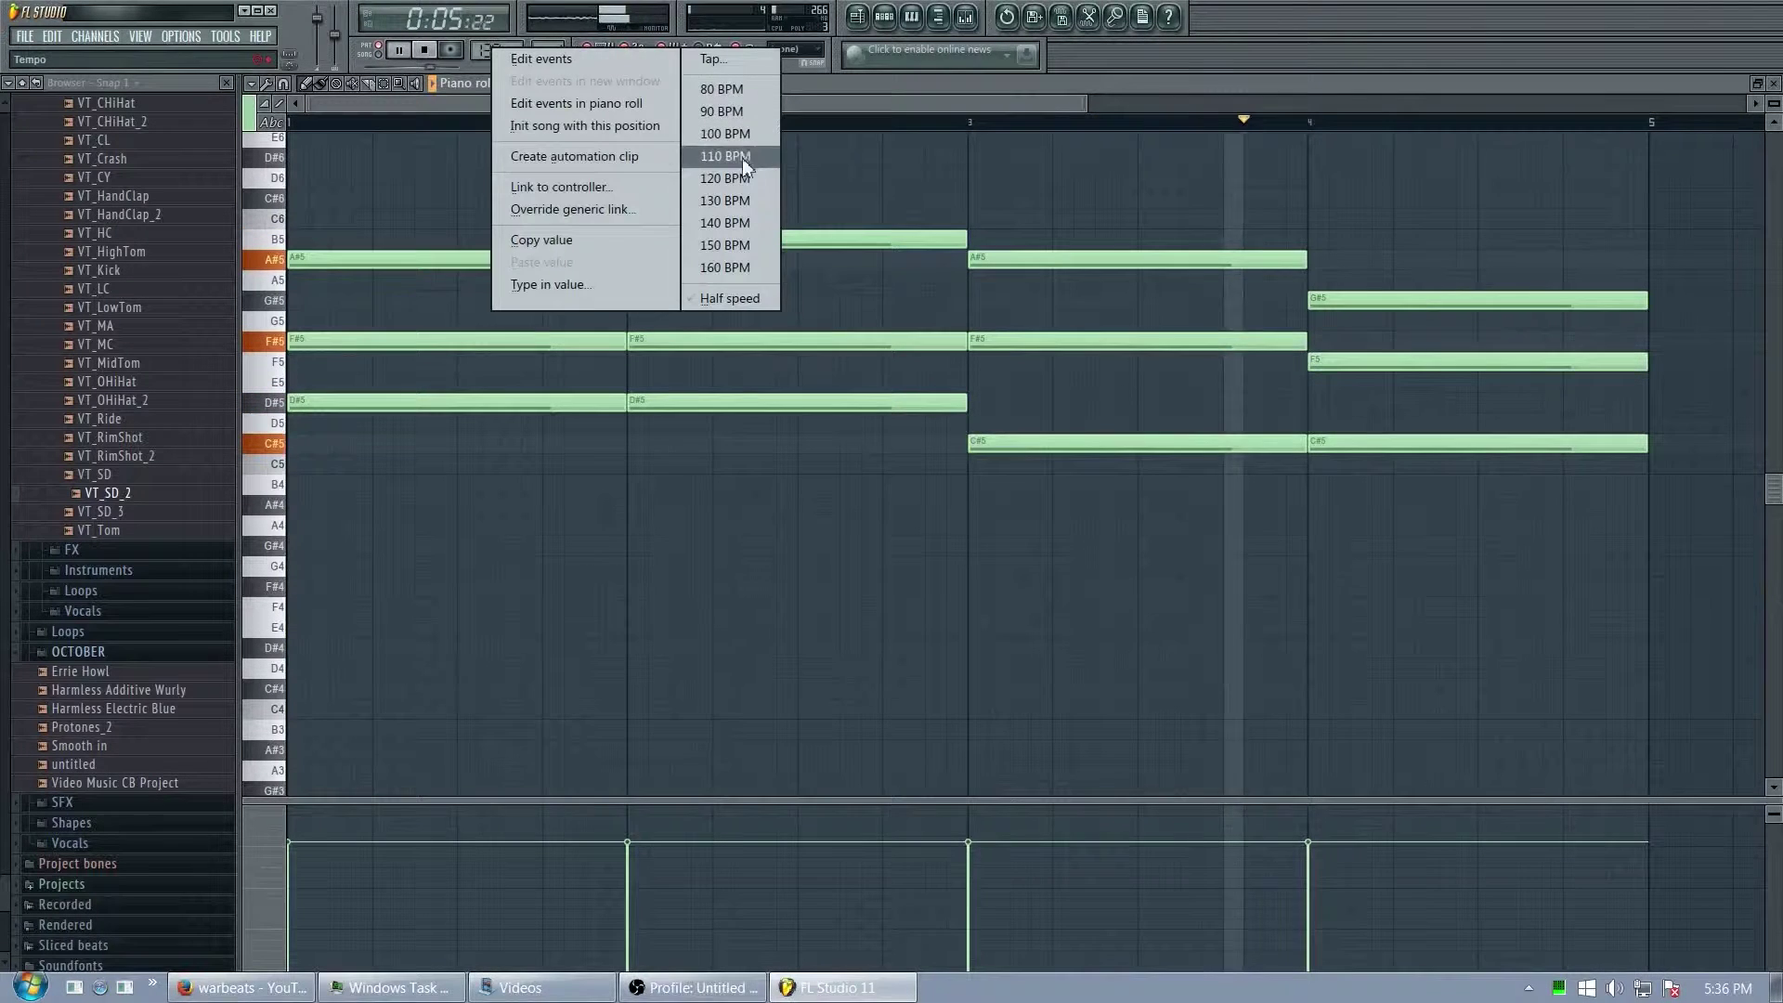
left_click(739, 225)
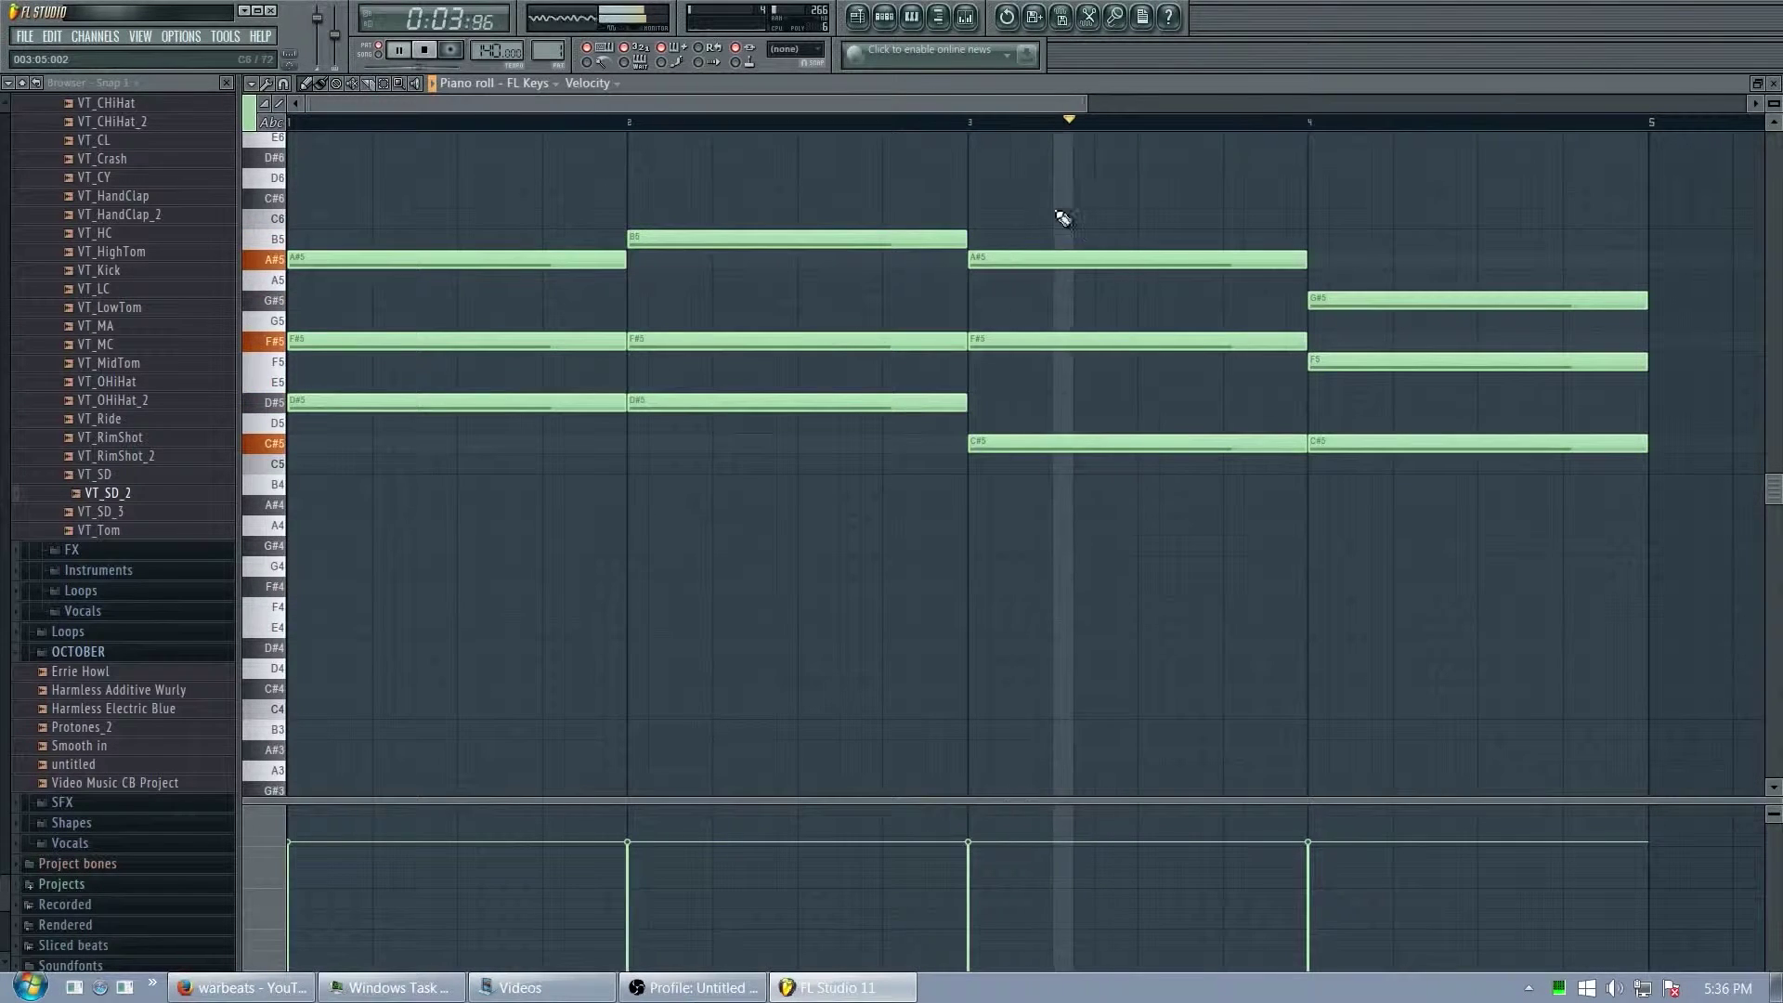
left_click(436, 58)
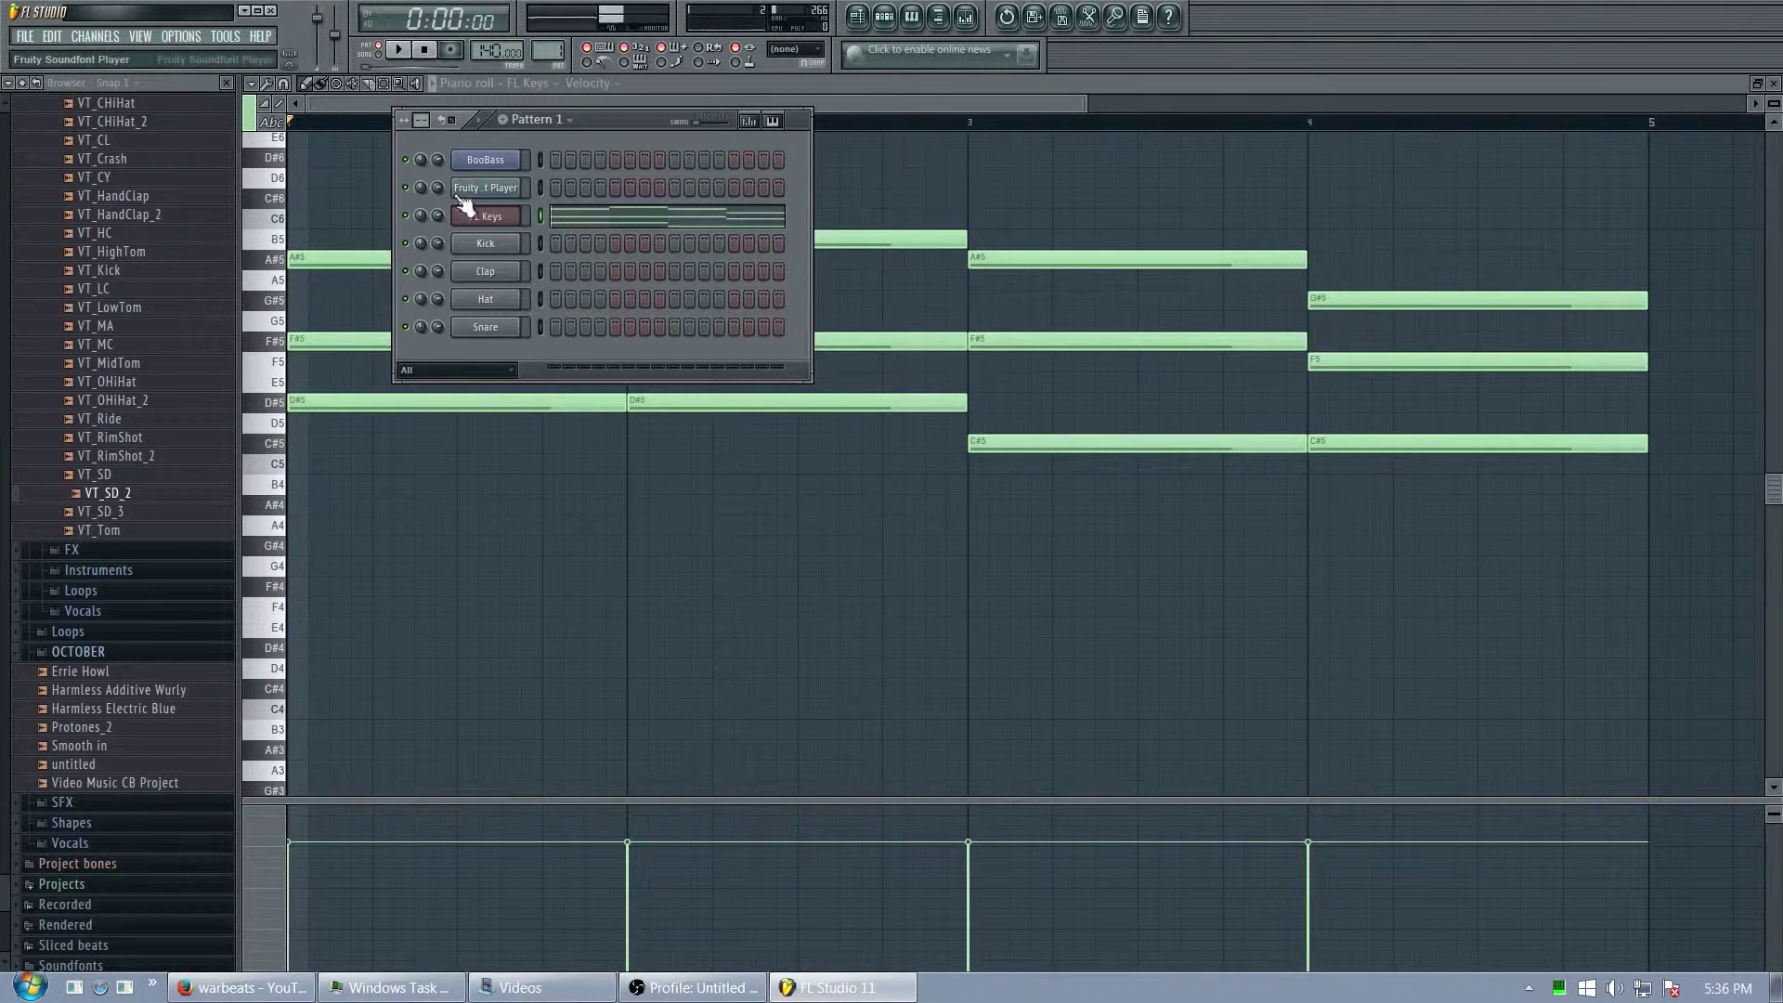
- Open the piano roll for the BooBass channel and turn off the display of ghost channels
left_click(501, 165)
right_click(492, 179)
left_click(617, 181)
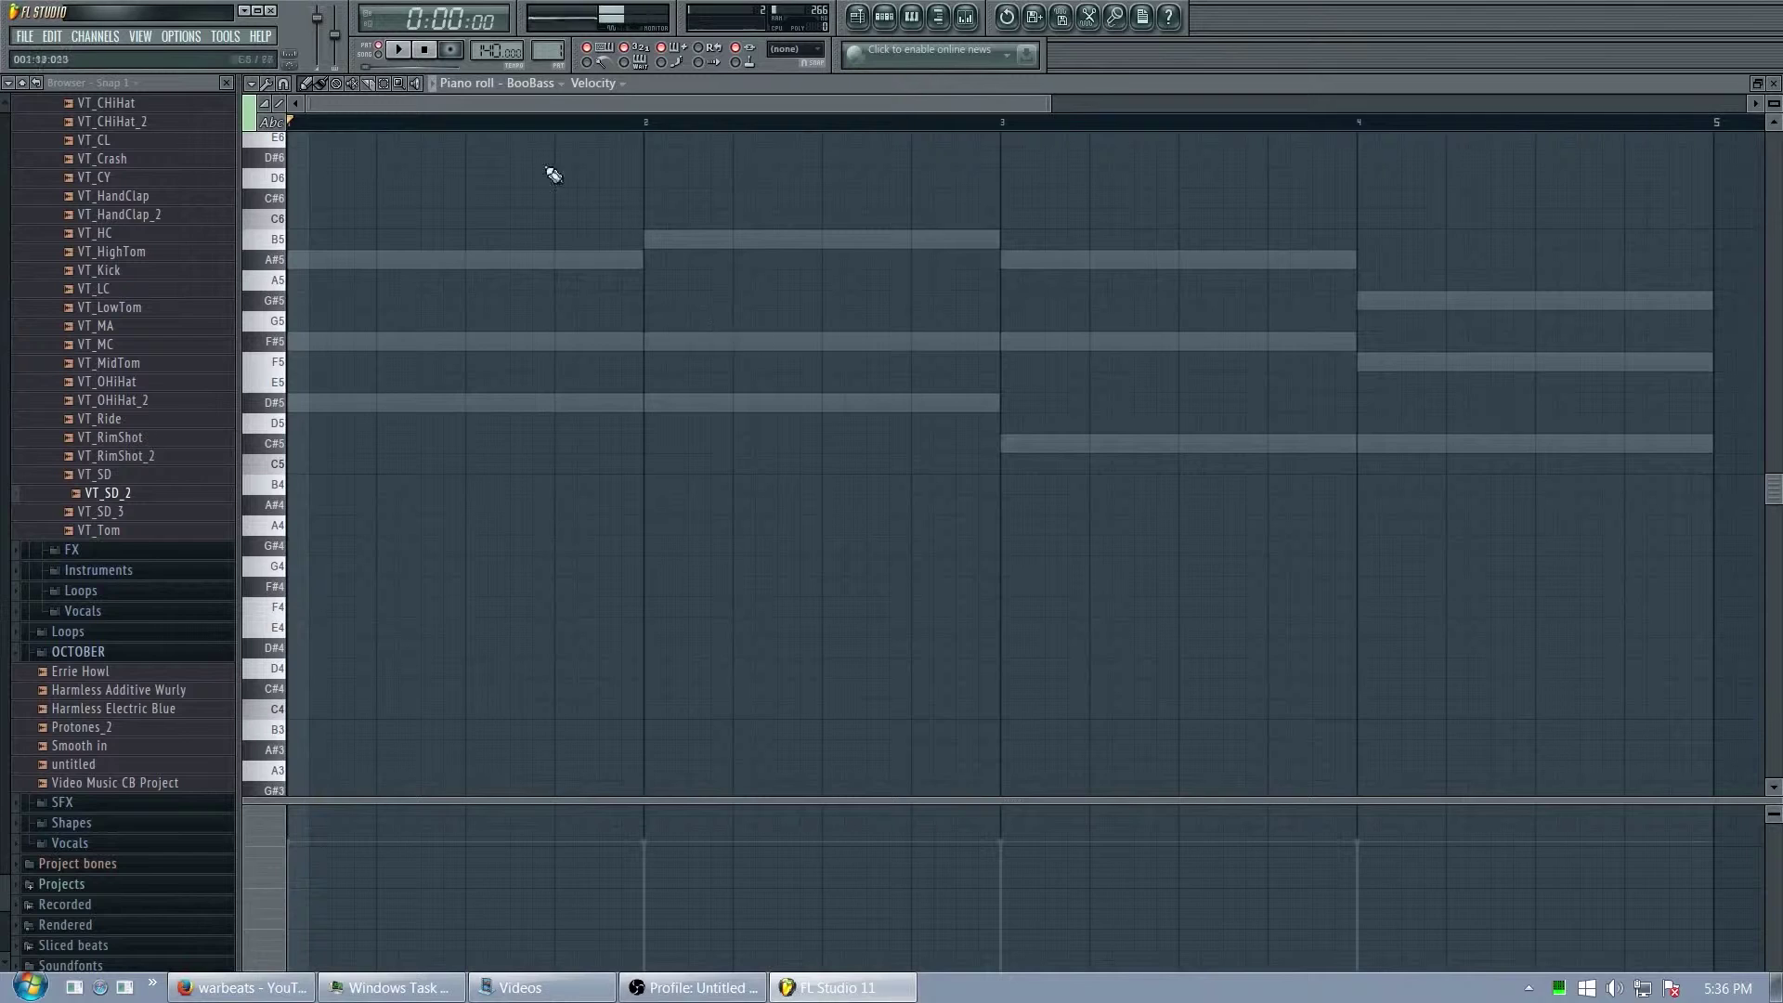
left_click(251, 84)
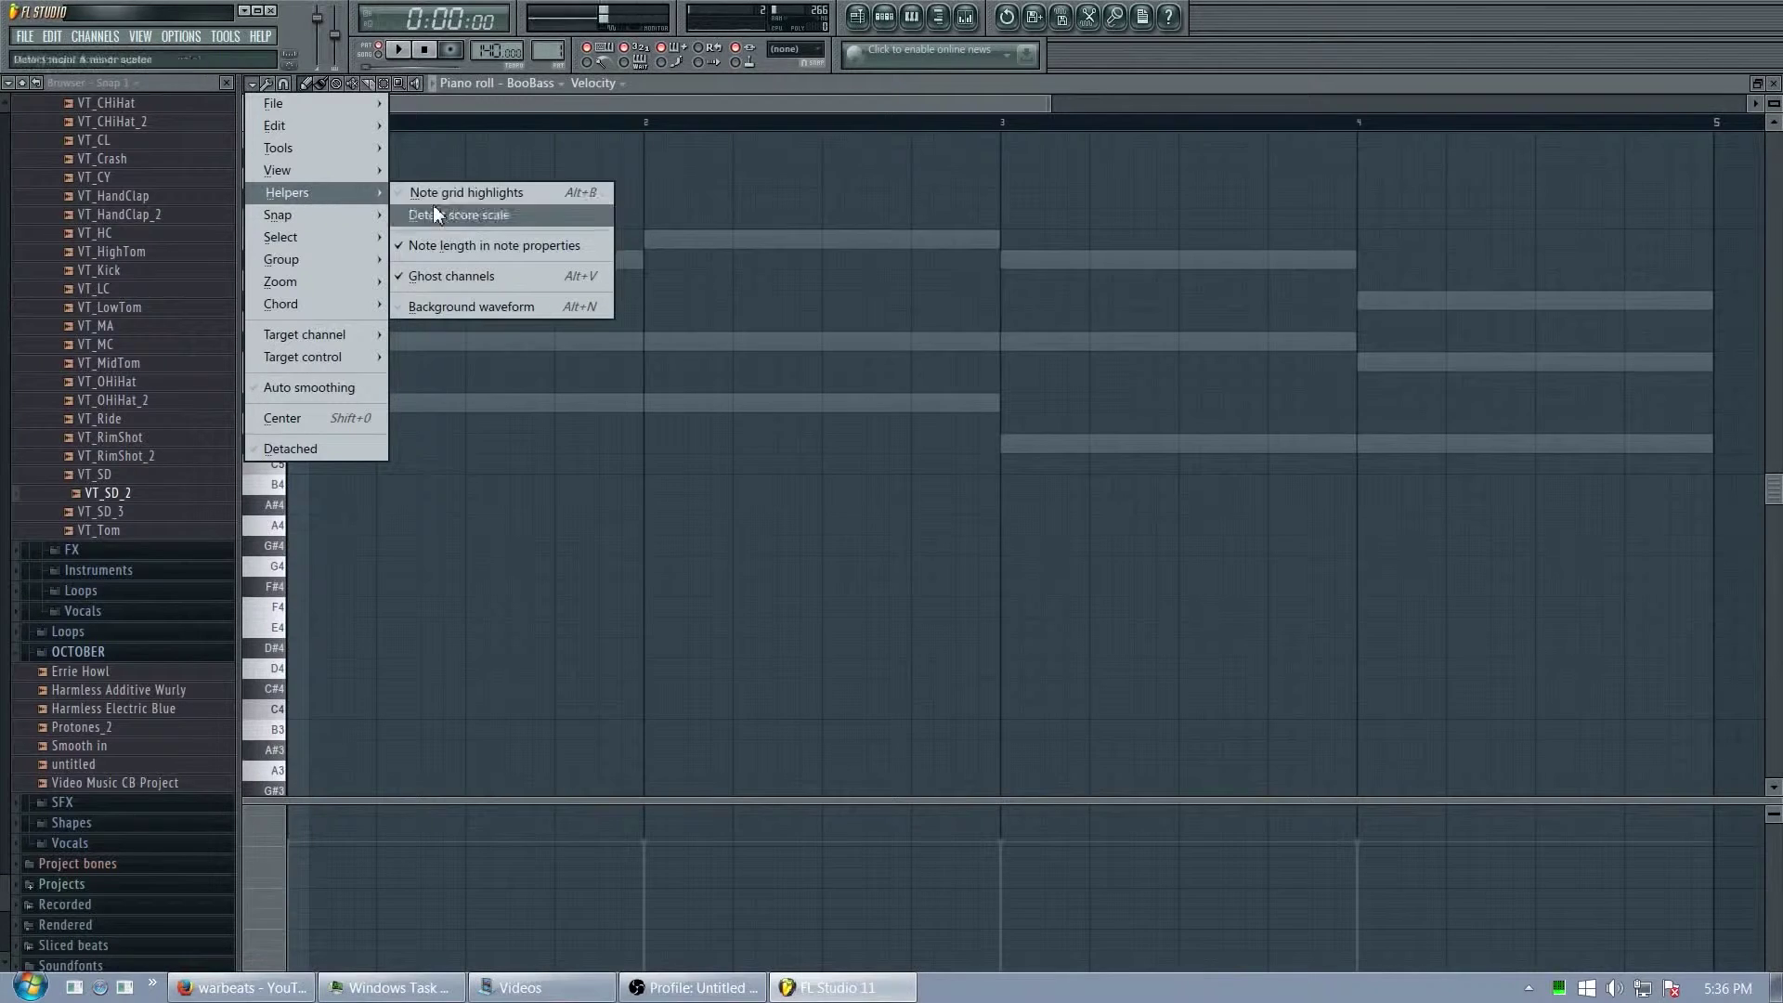
left_click(422, 277)
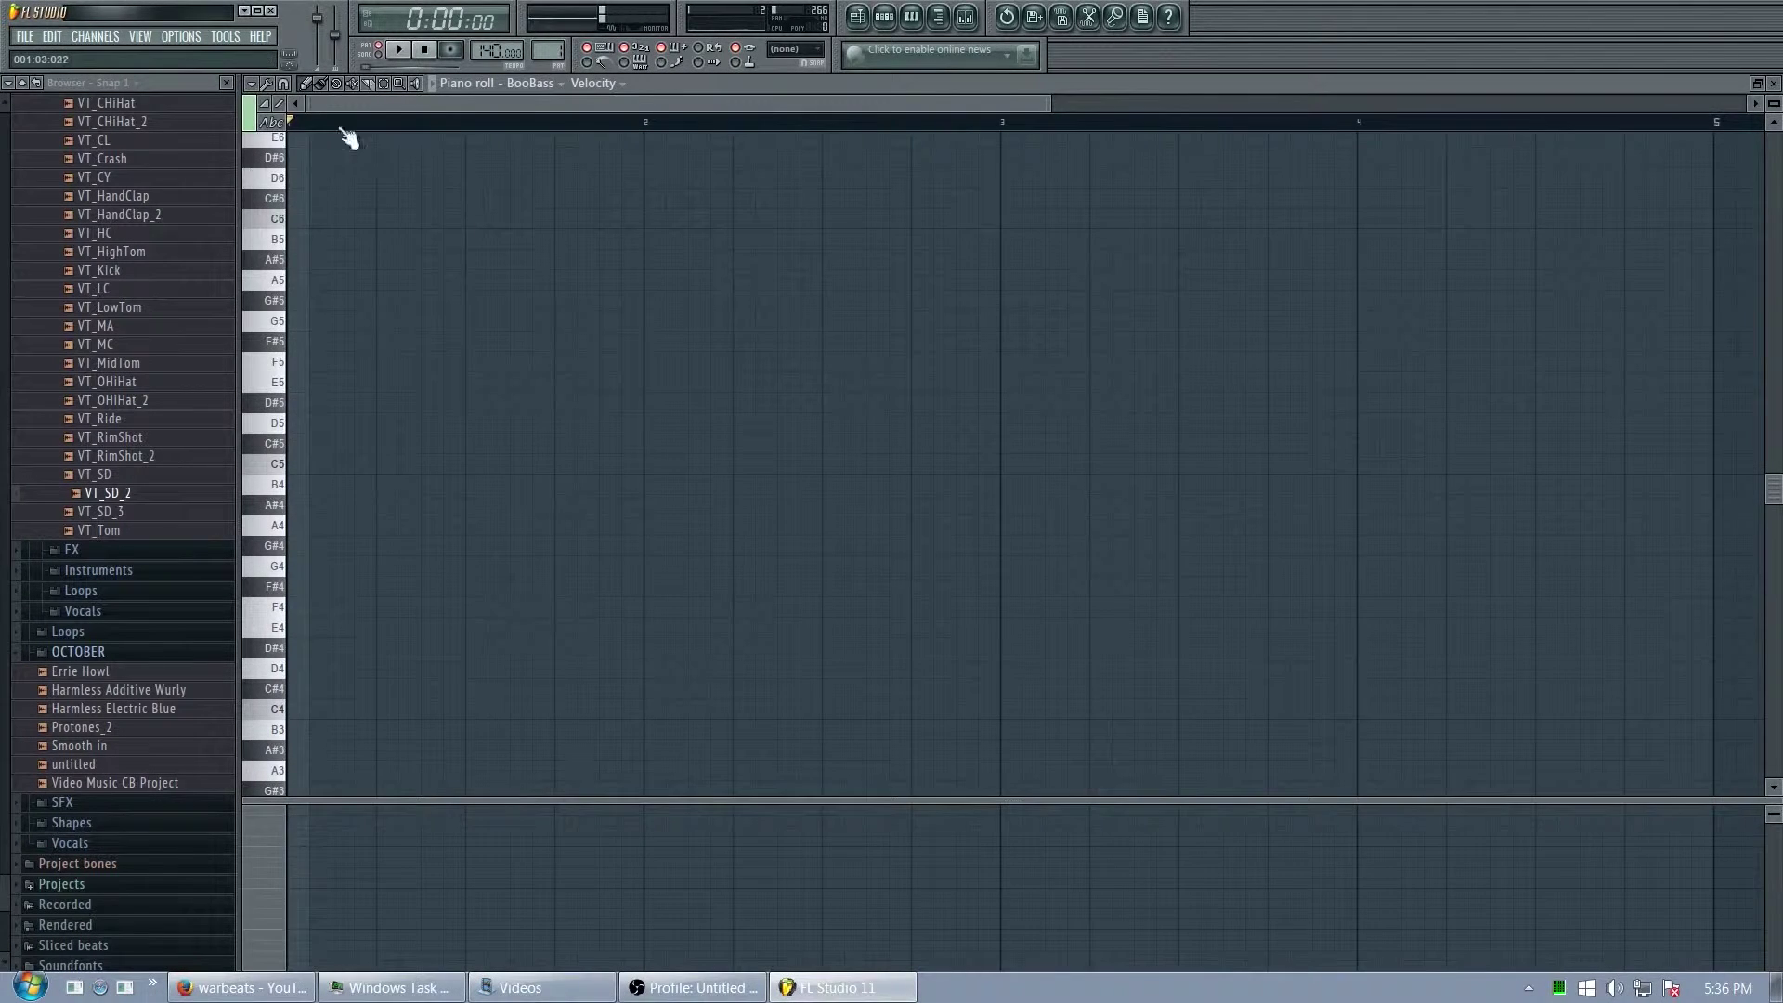
- Turn the display of ghost channels back on in the BooBass piano roll
left_click(251, 85)
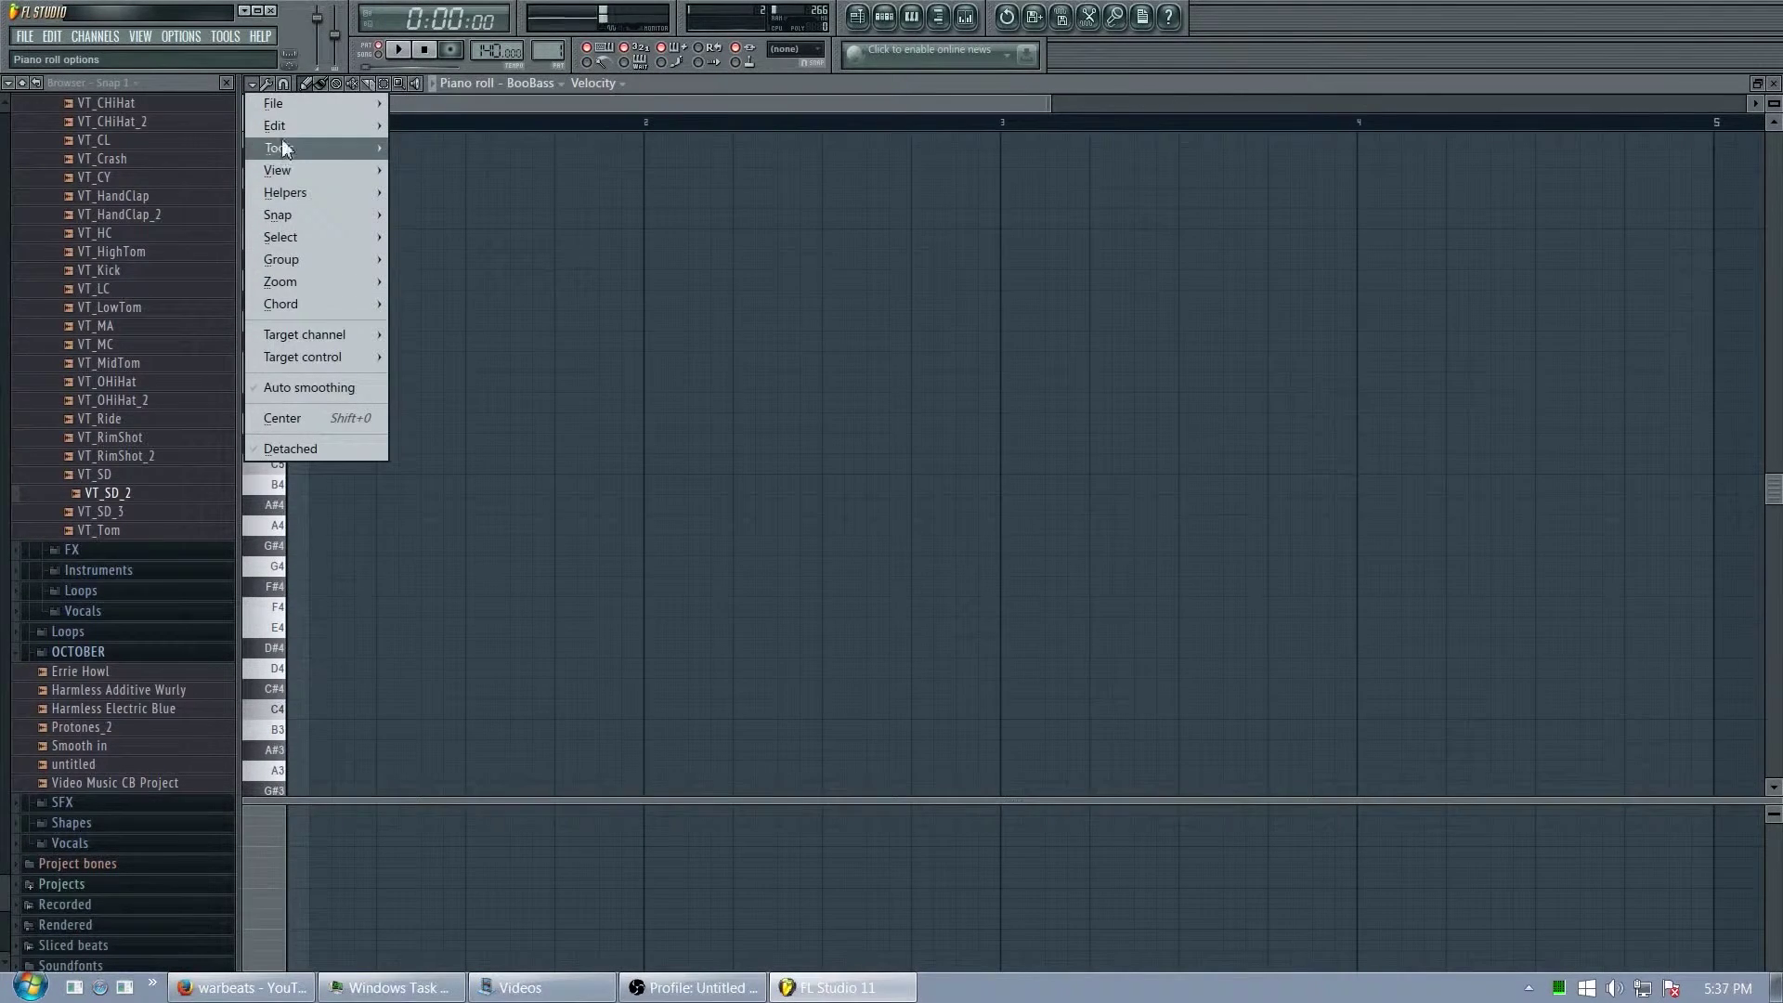
mouse_move(289, 200)
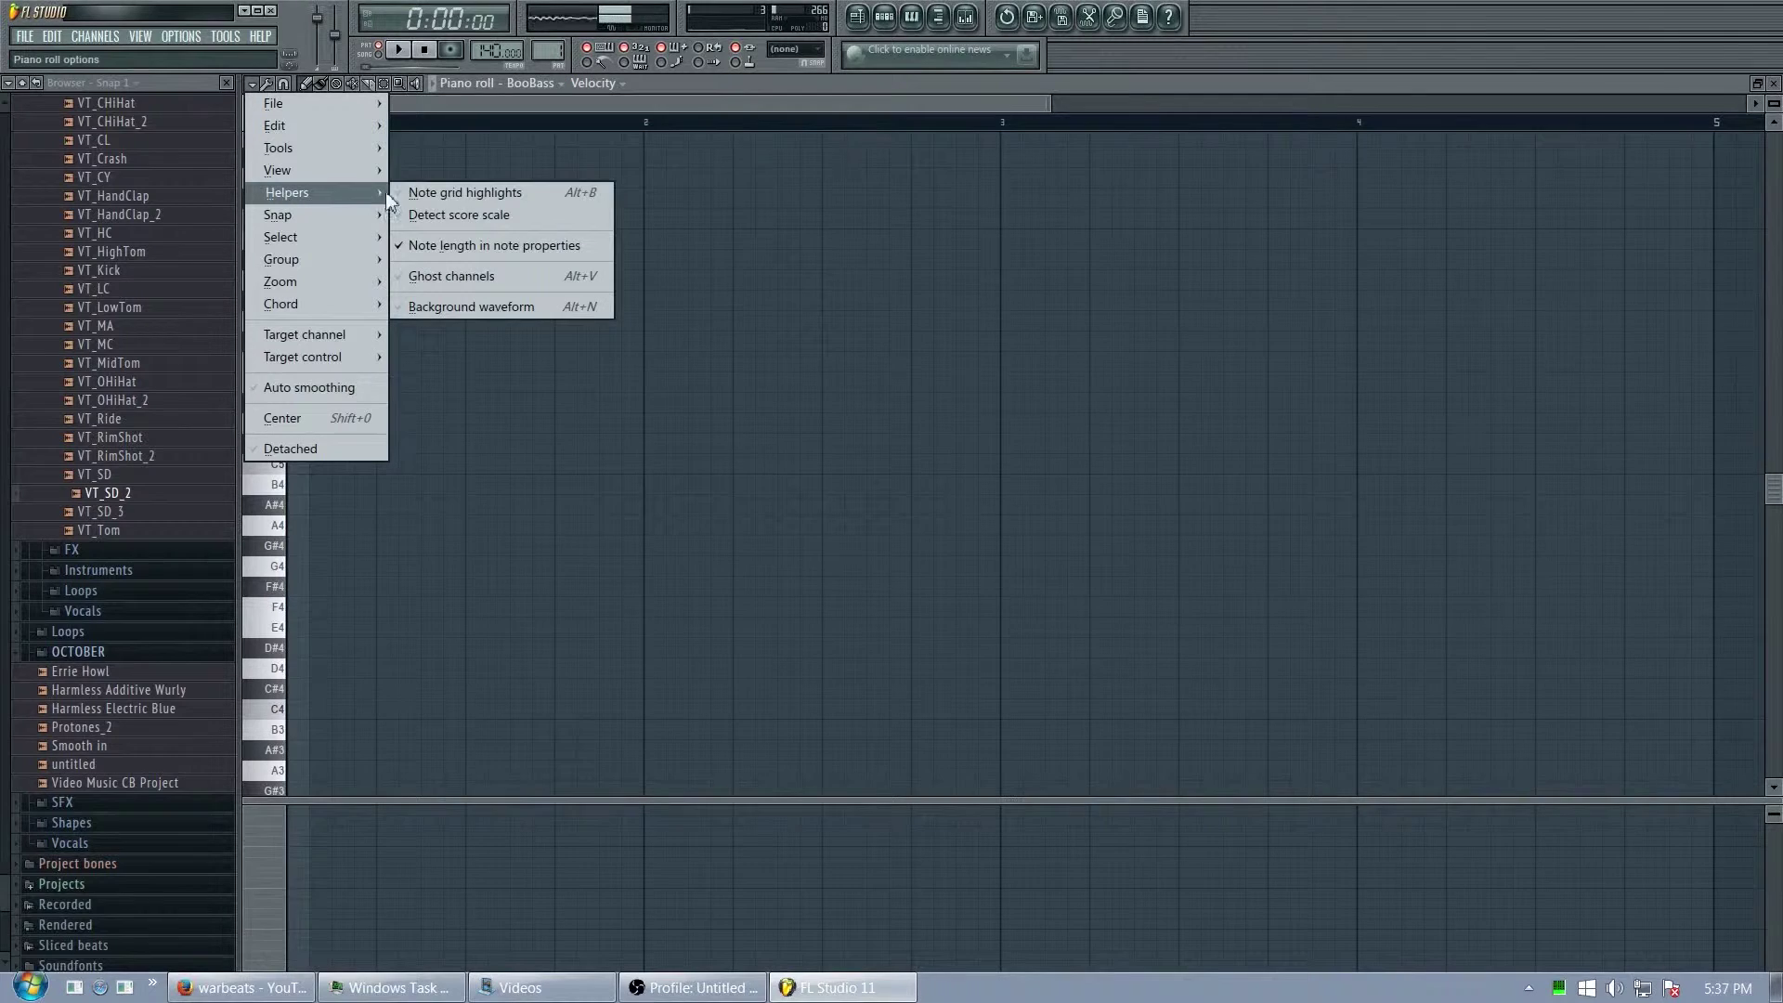
left_click(431, 279)
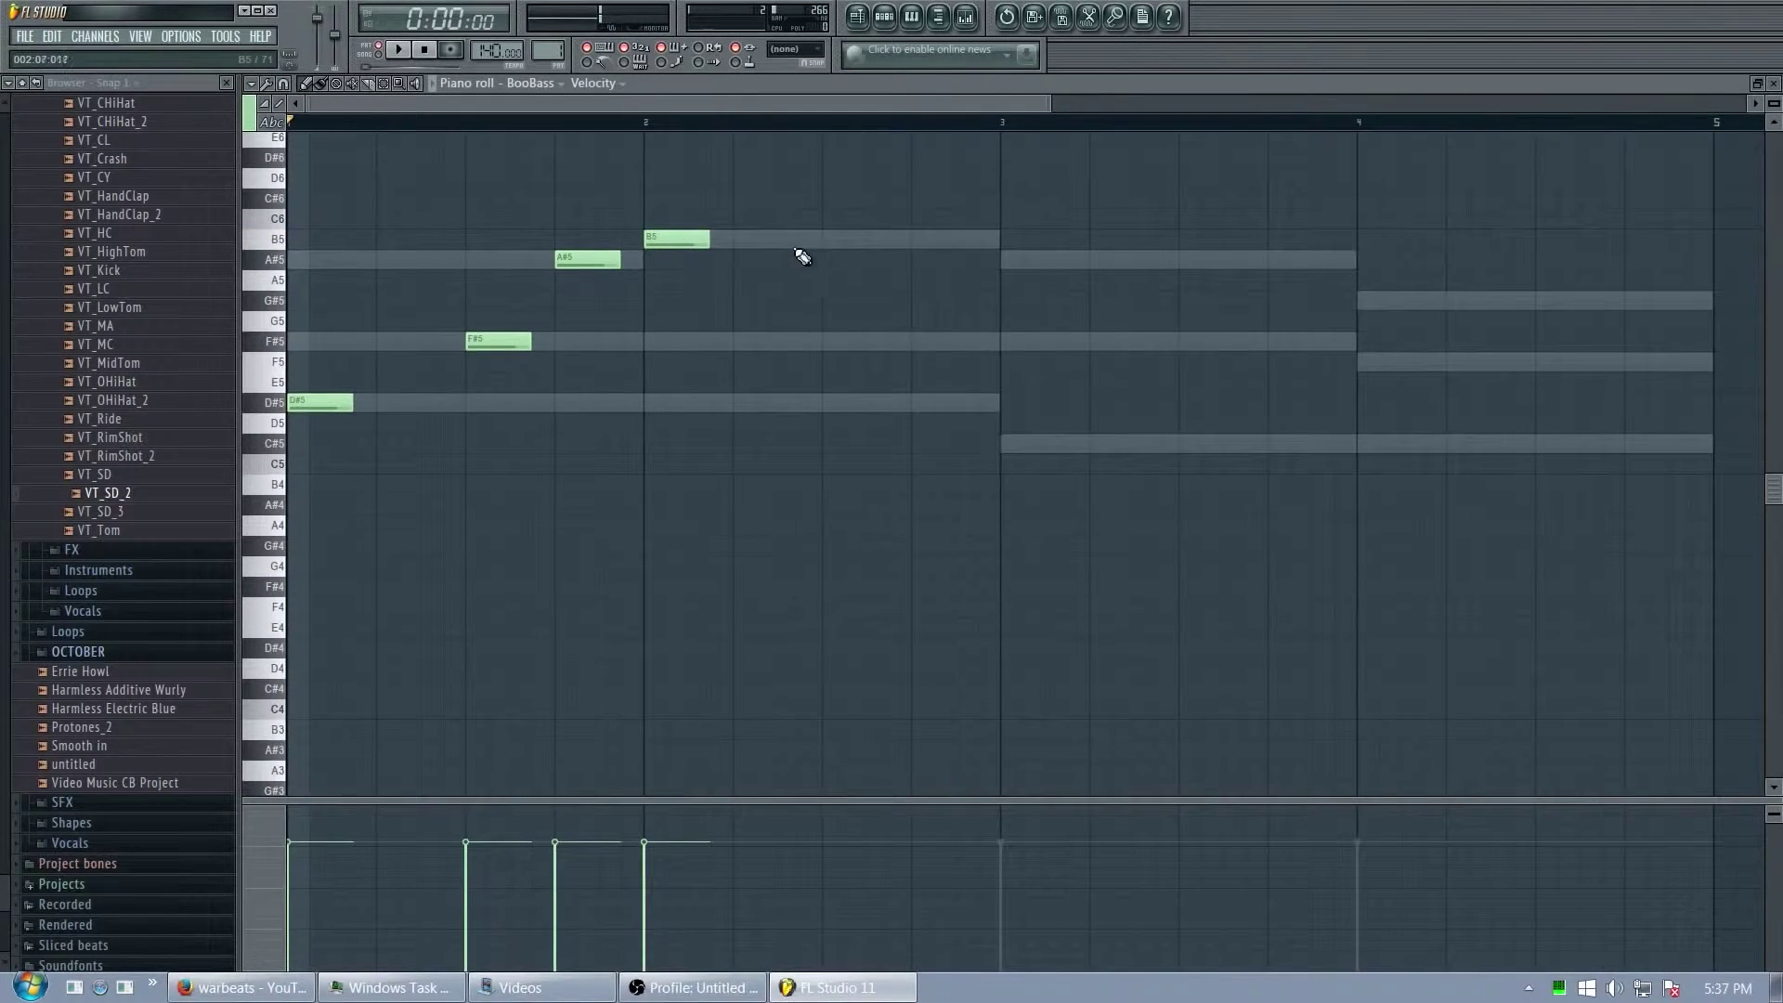
- Place A#5 at the start of bar 3, try a late B5 in bar 2, and replace it with A#5 on bar 2's fourth beat
left_click(957, 238)
left_click(1008, 260)
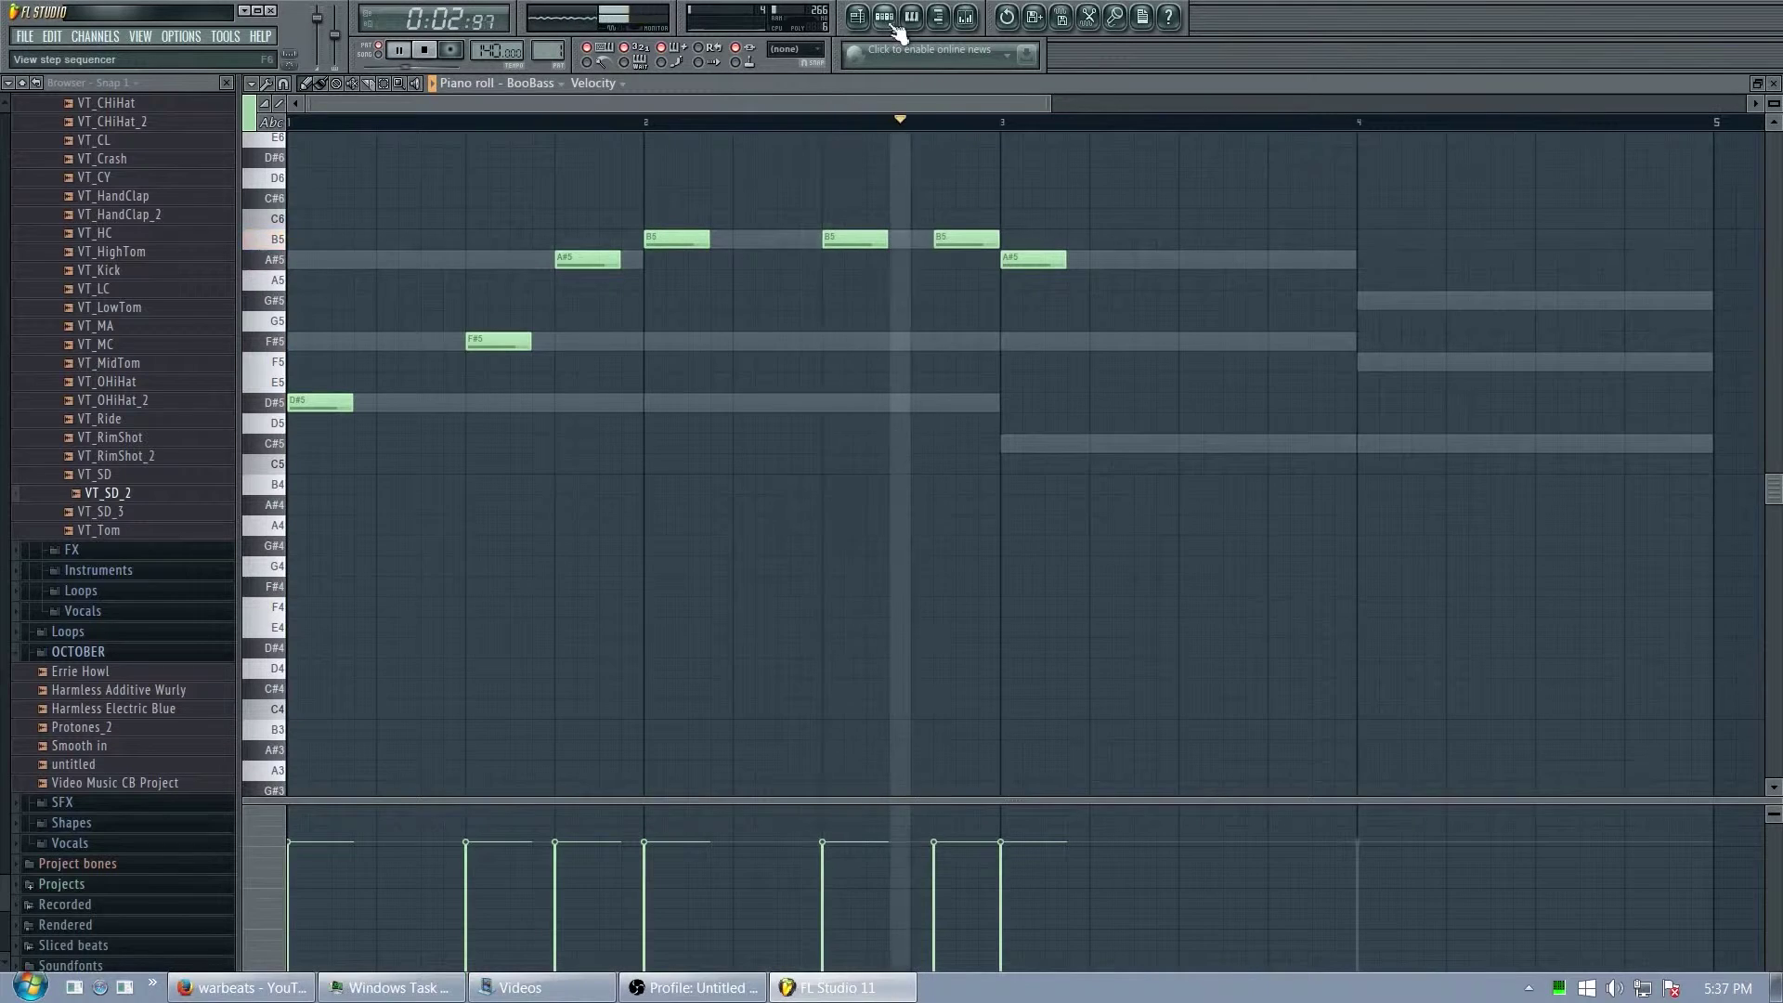
right_click(957, 241)
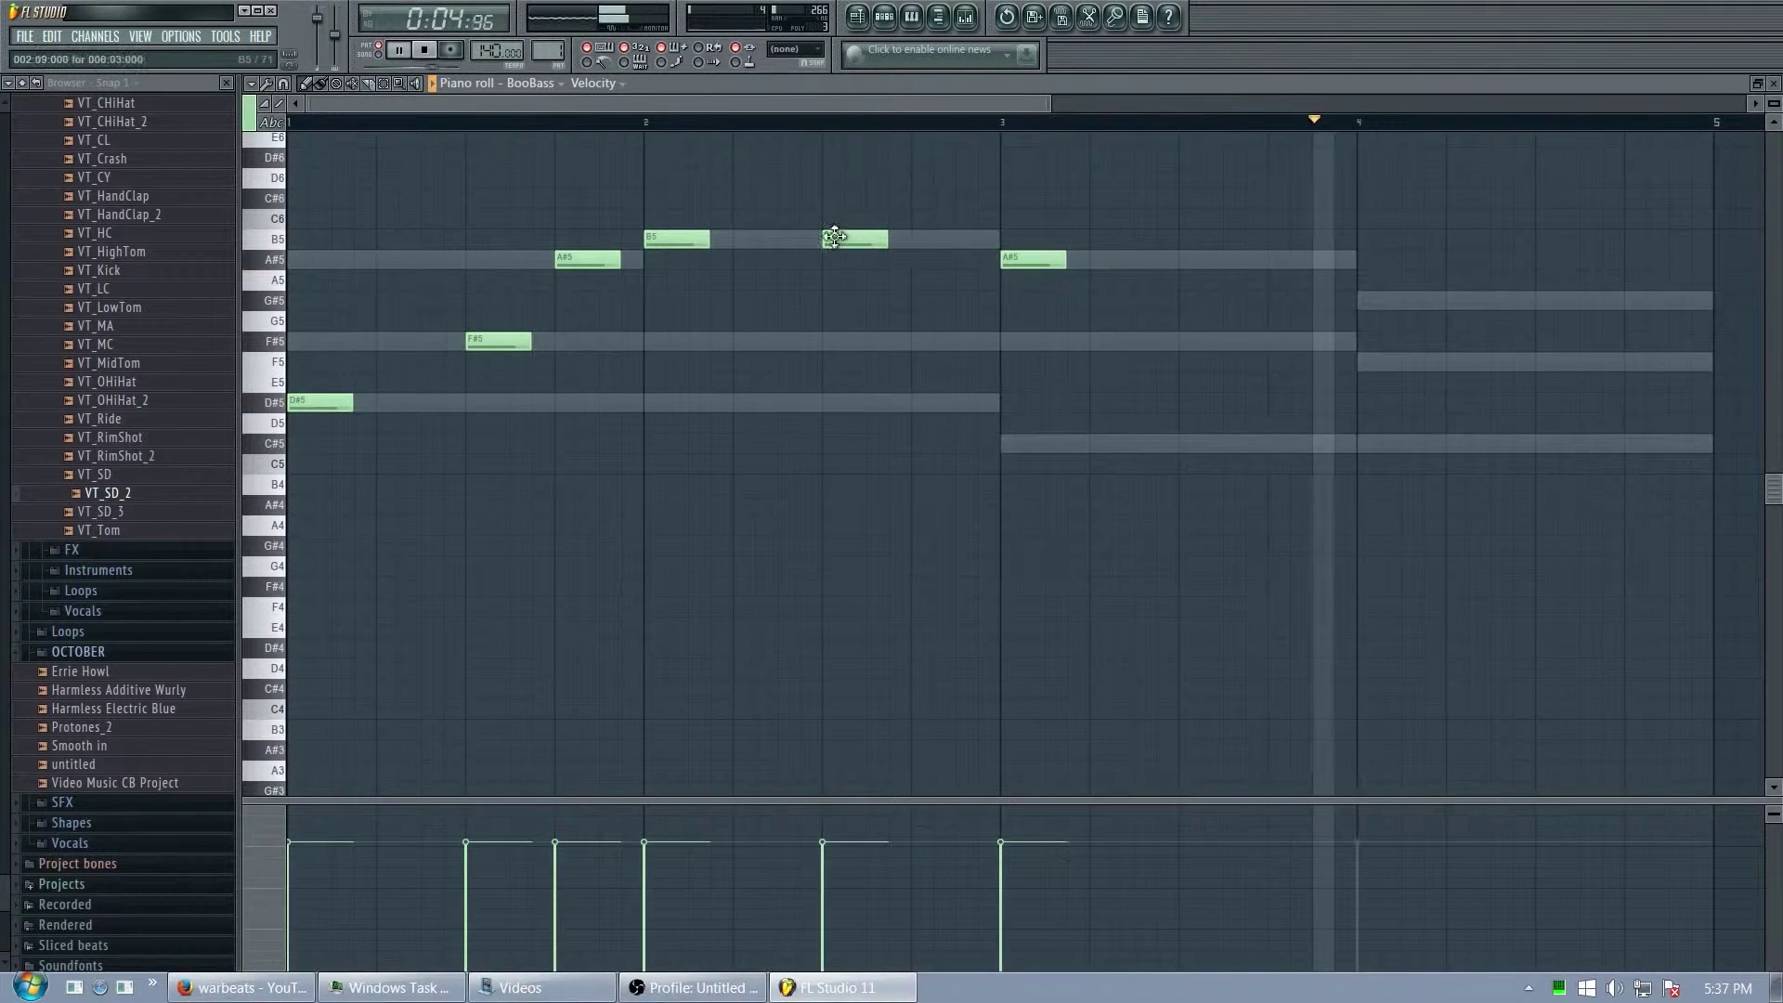
left_click(667, 118)
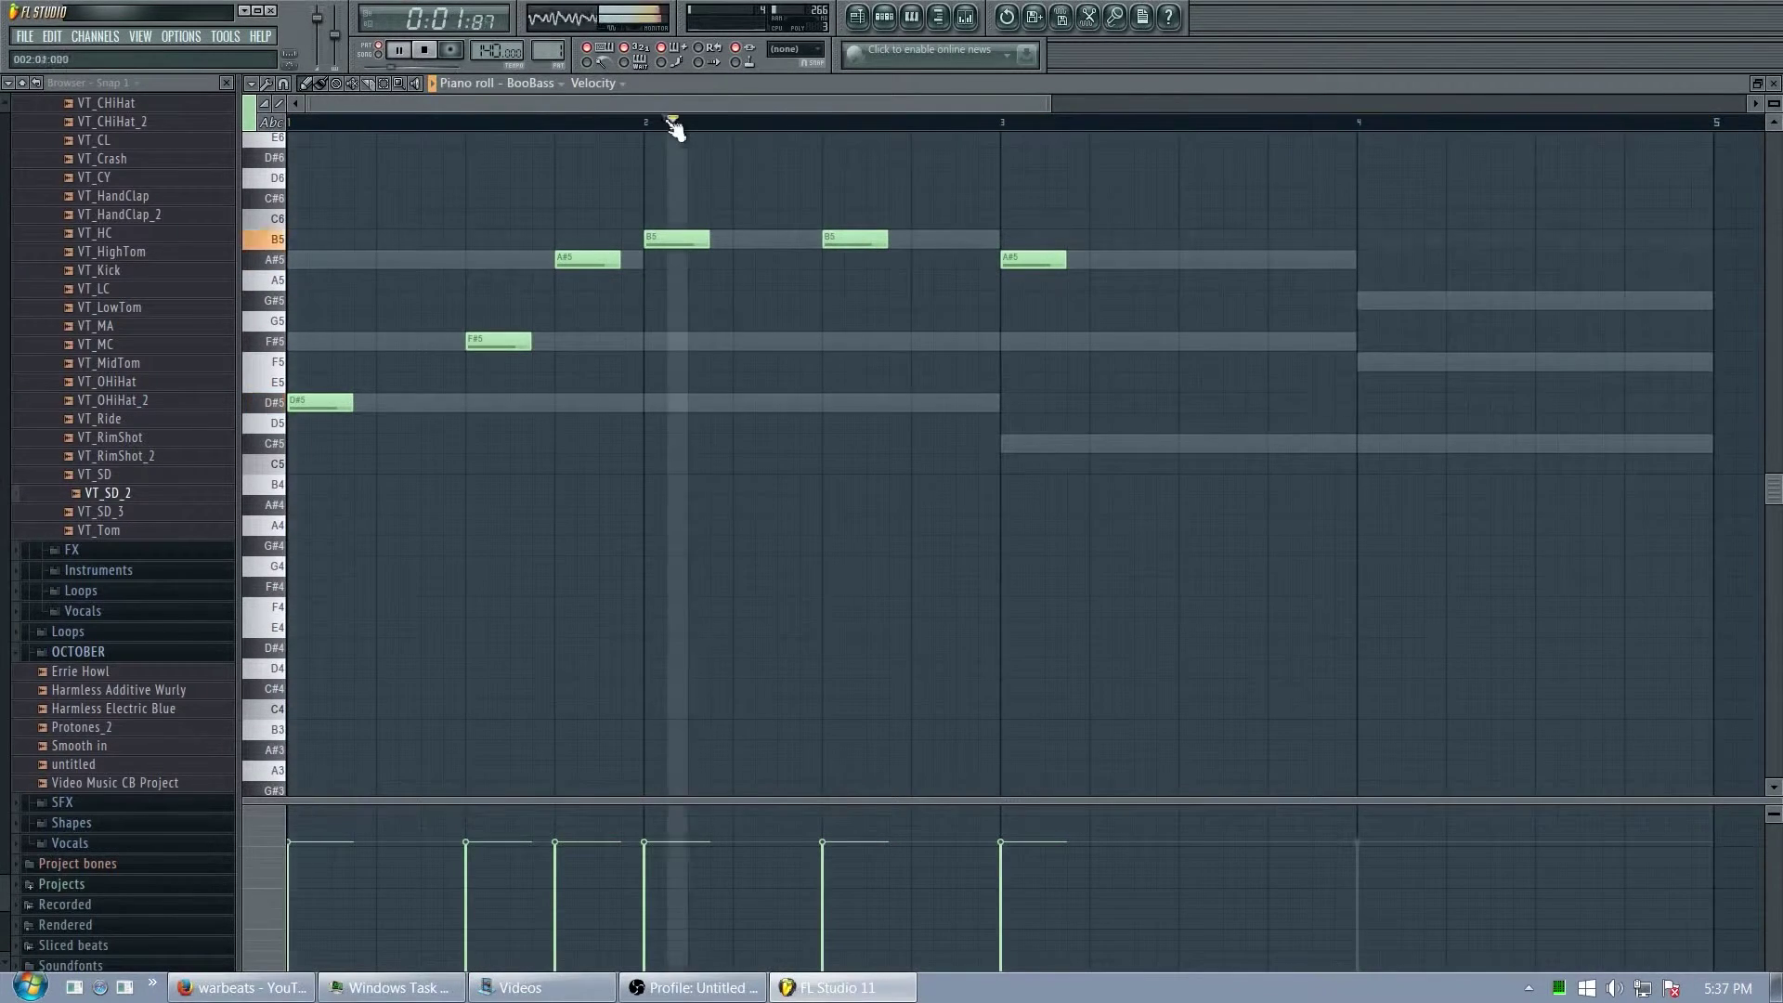
left_click(919, 260)
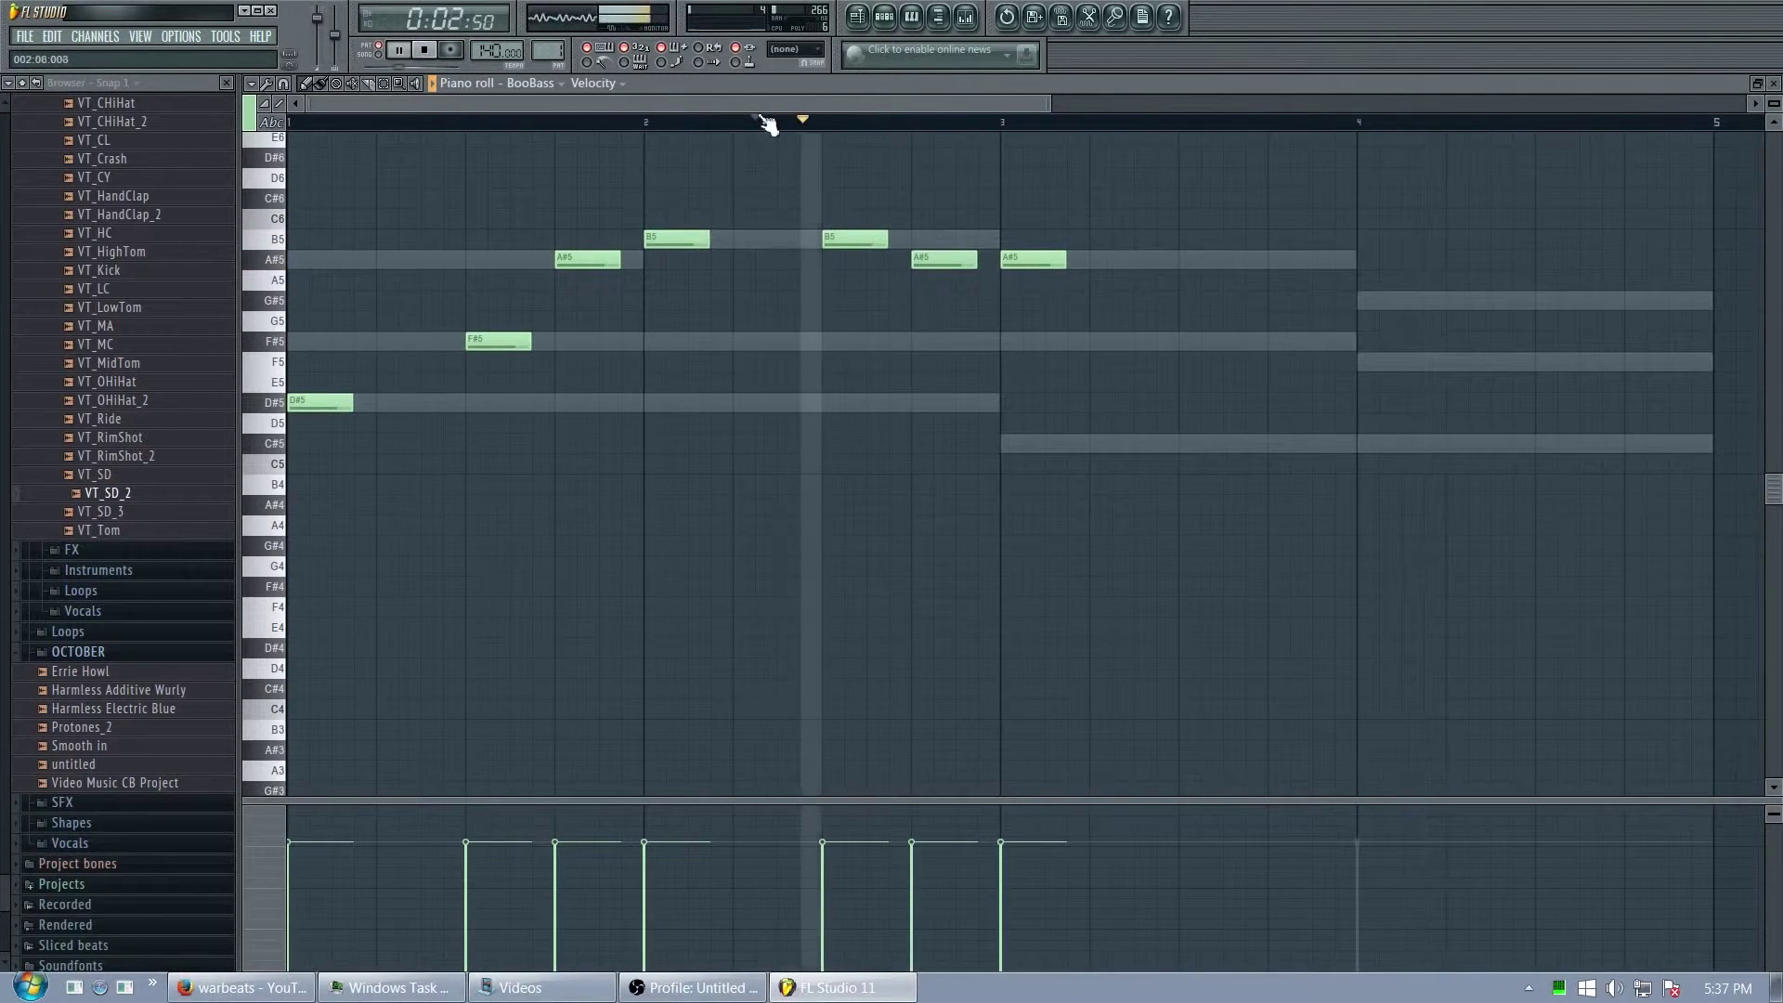
- Replace the A#5 at the start of bar 3 with G#5, and swap that for F#5 after listening
right_click(1005, 270)
left_click(1026, 299)
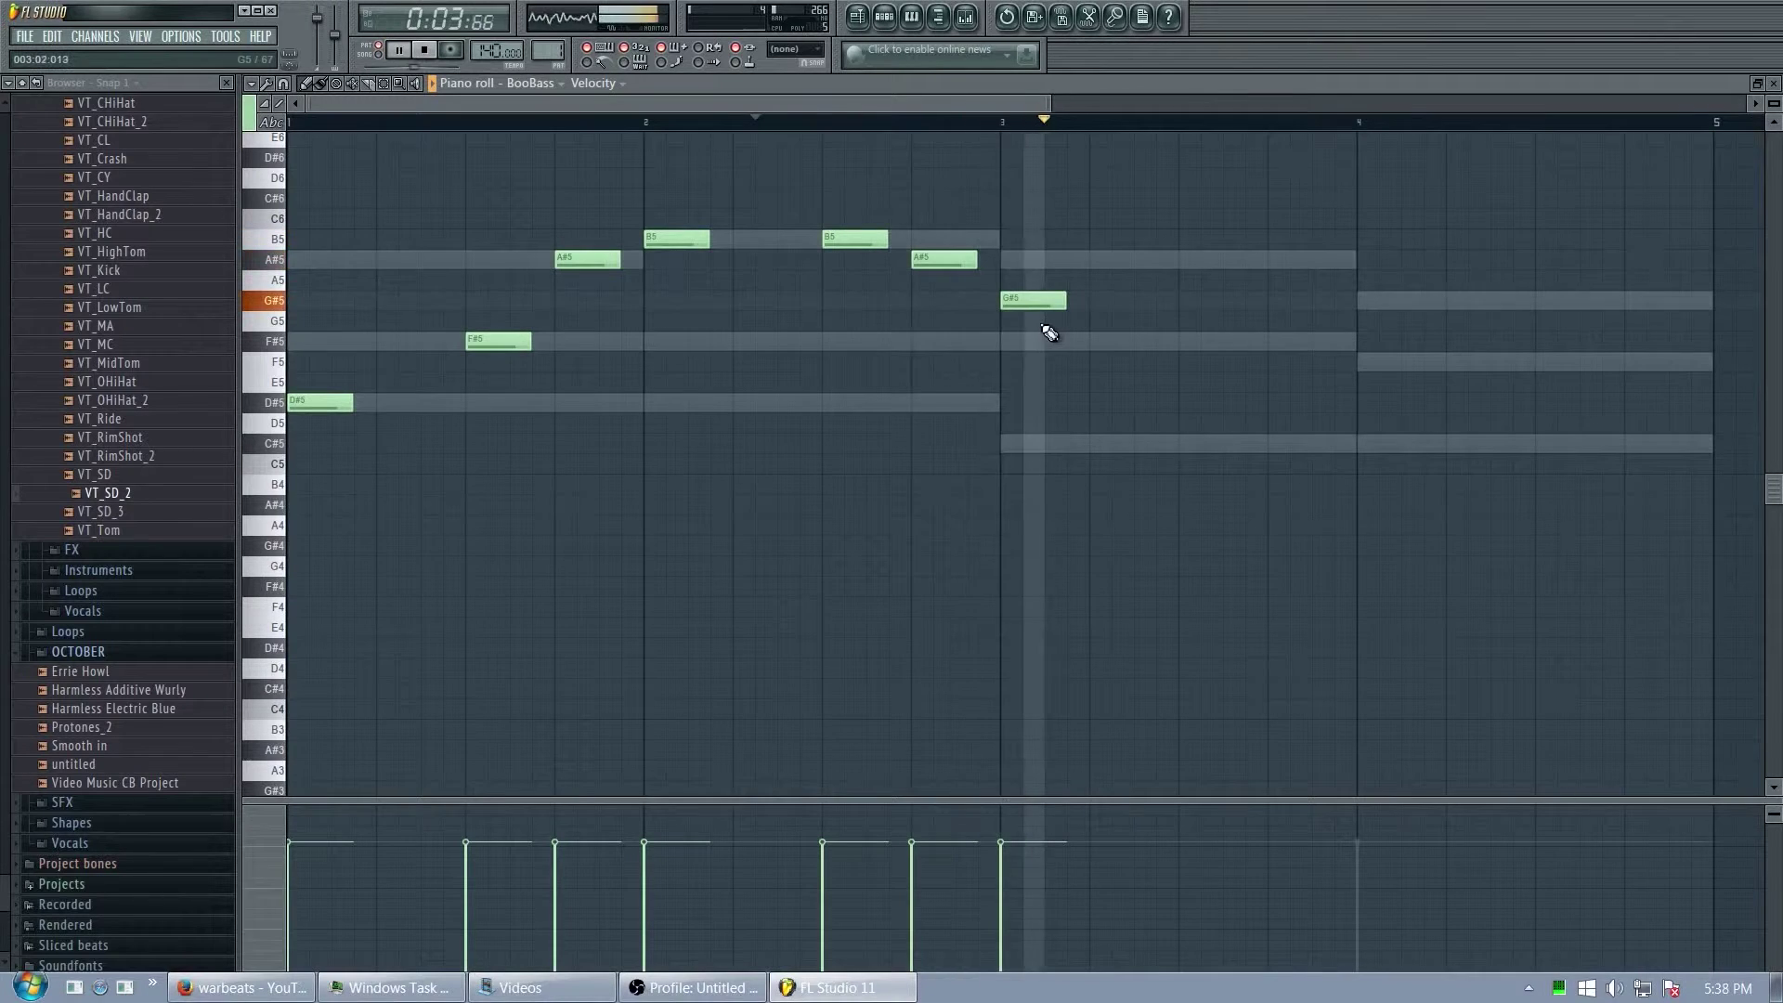
right_click(1030, 303)
left_click(1011, 344)
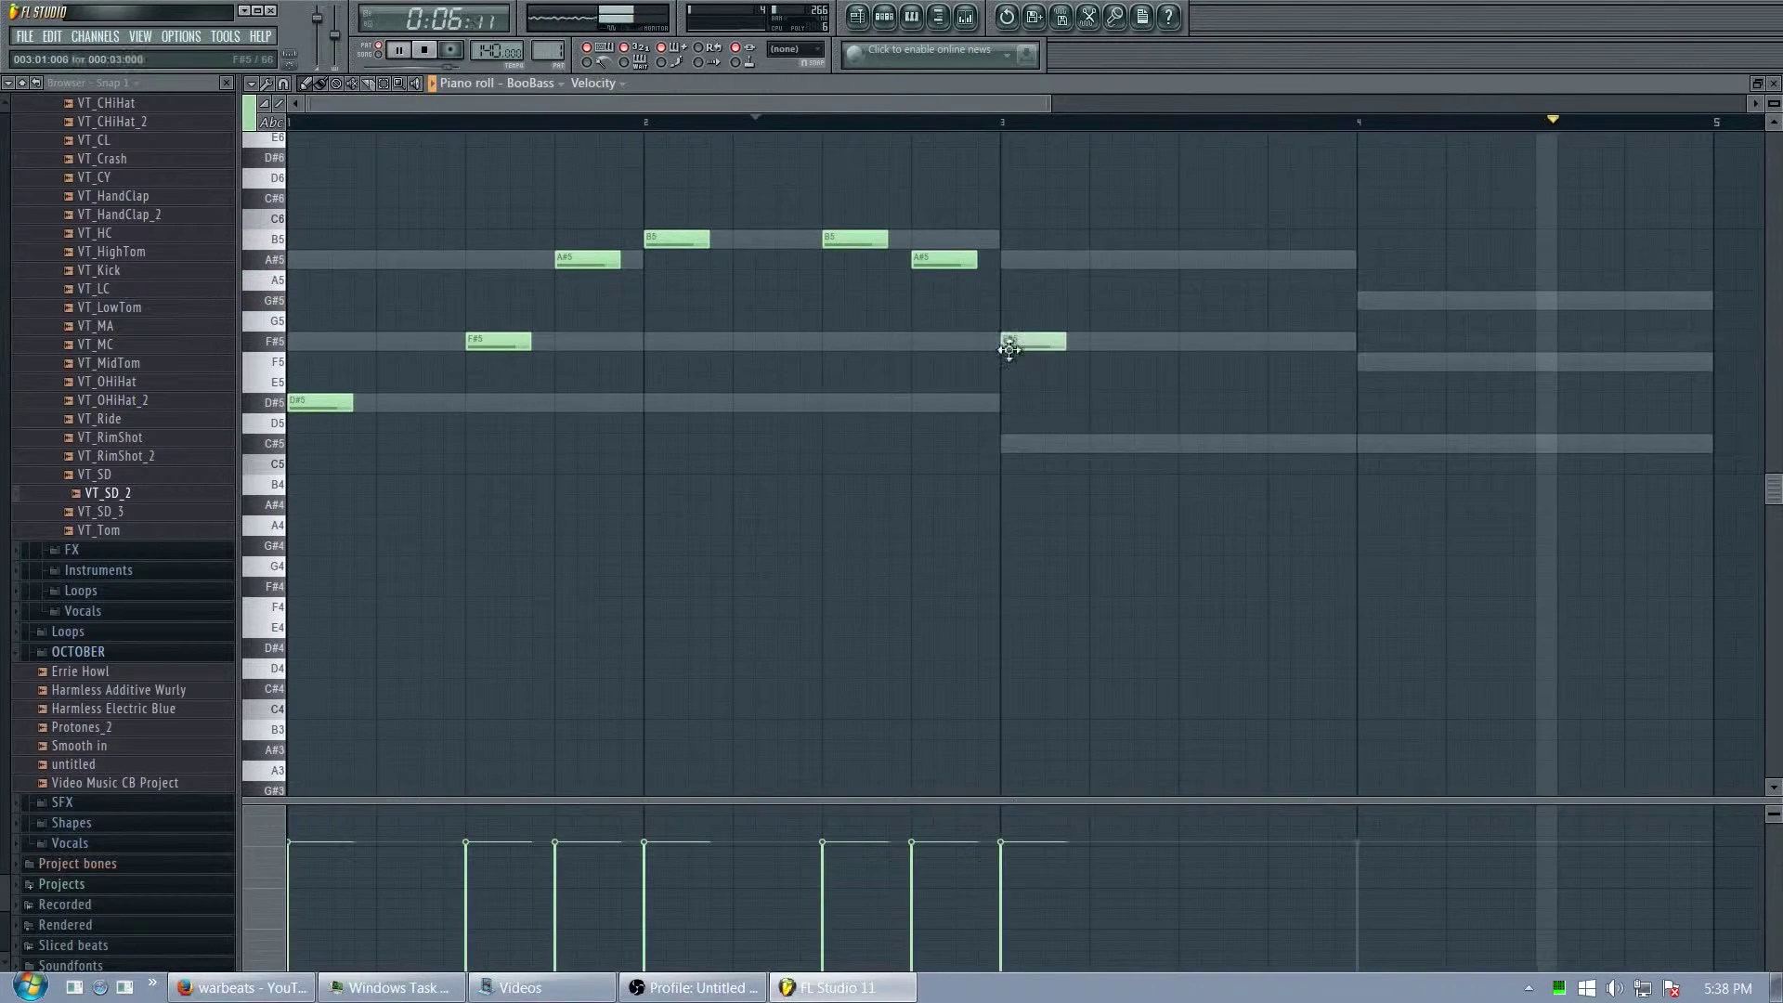
- Add F#5 on the third beat of bar 3 and F5 on the first and third beats of bar 4
left_click(1188, 344)
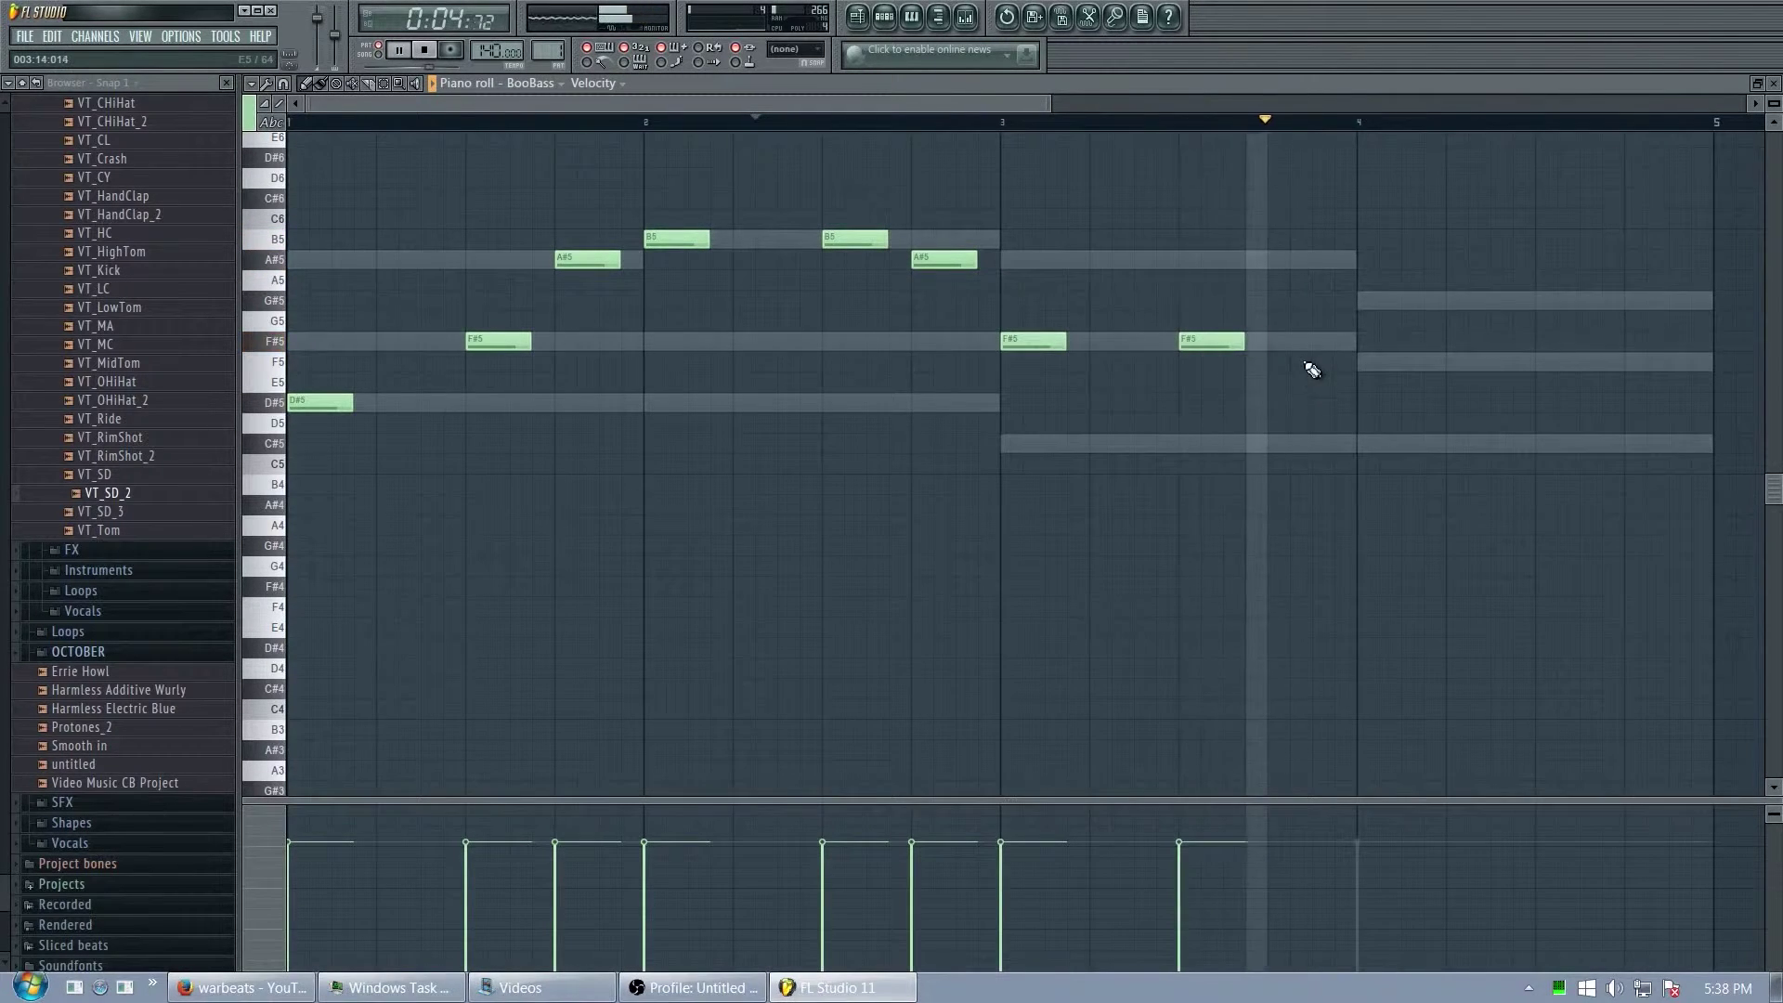
left_click(1368, 364)
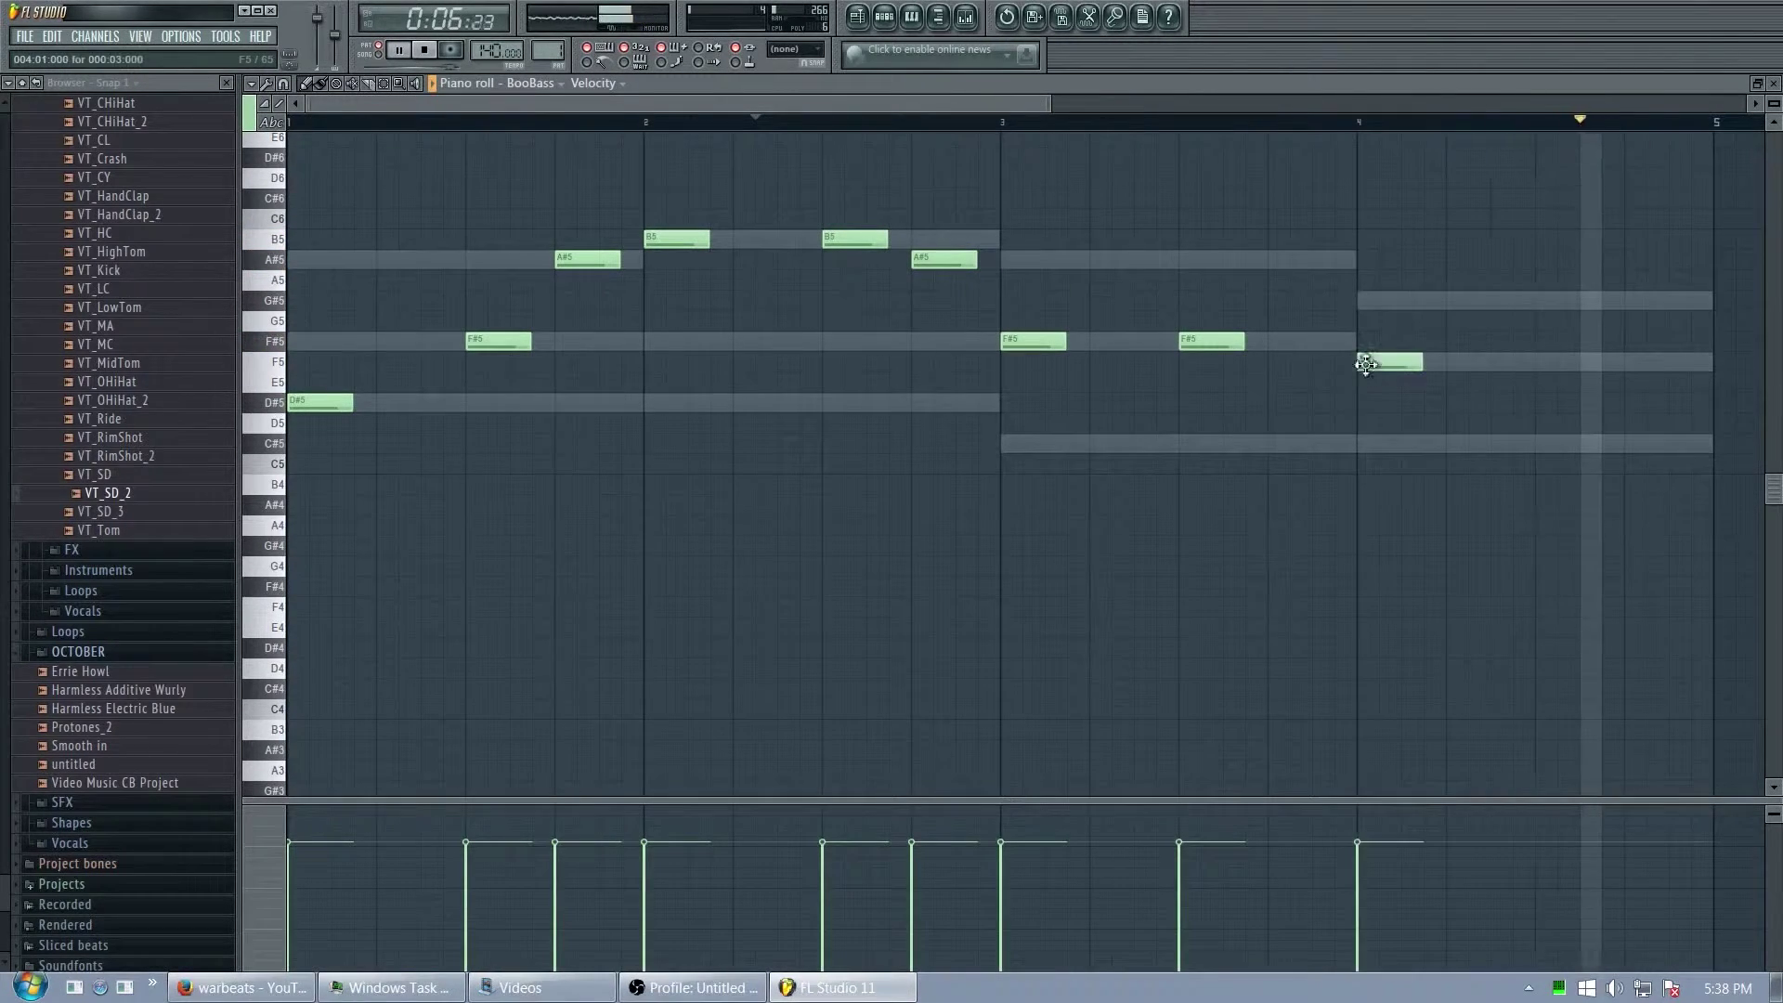
left_click(1545, 366)
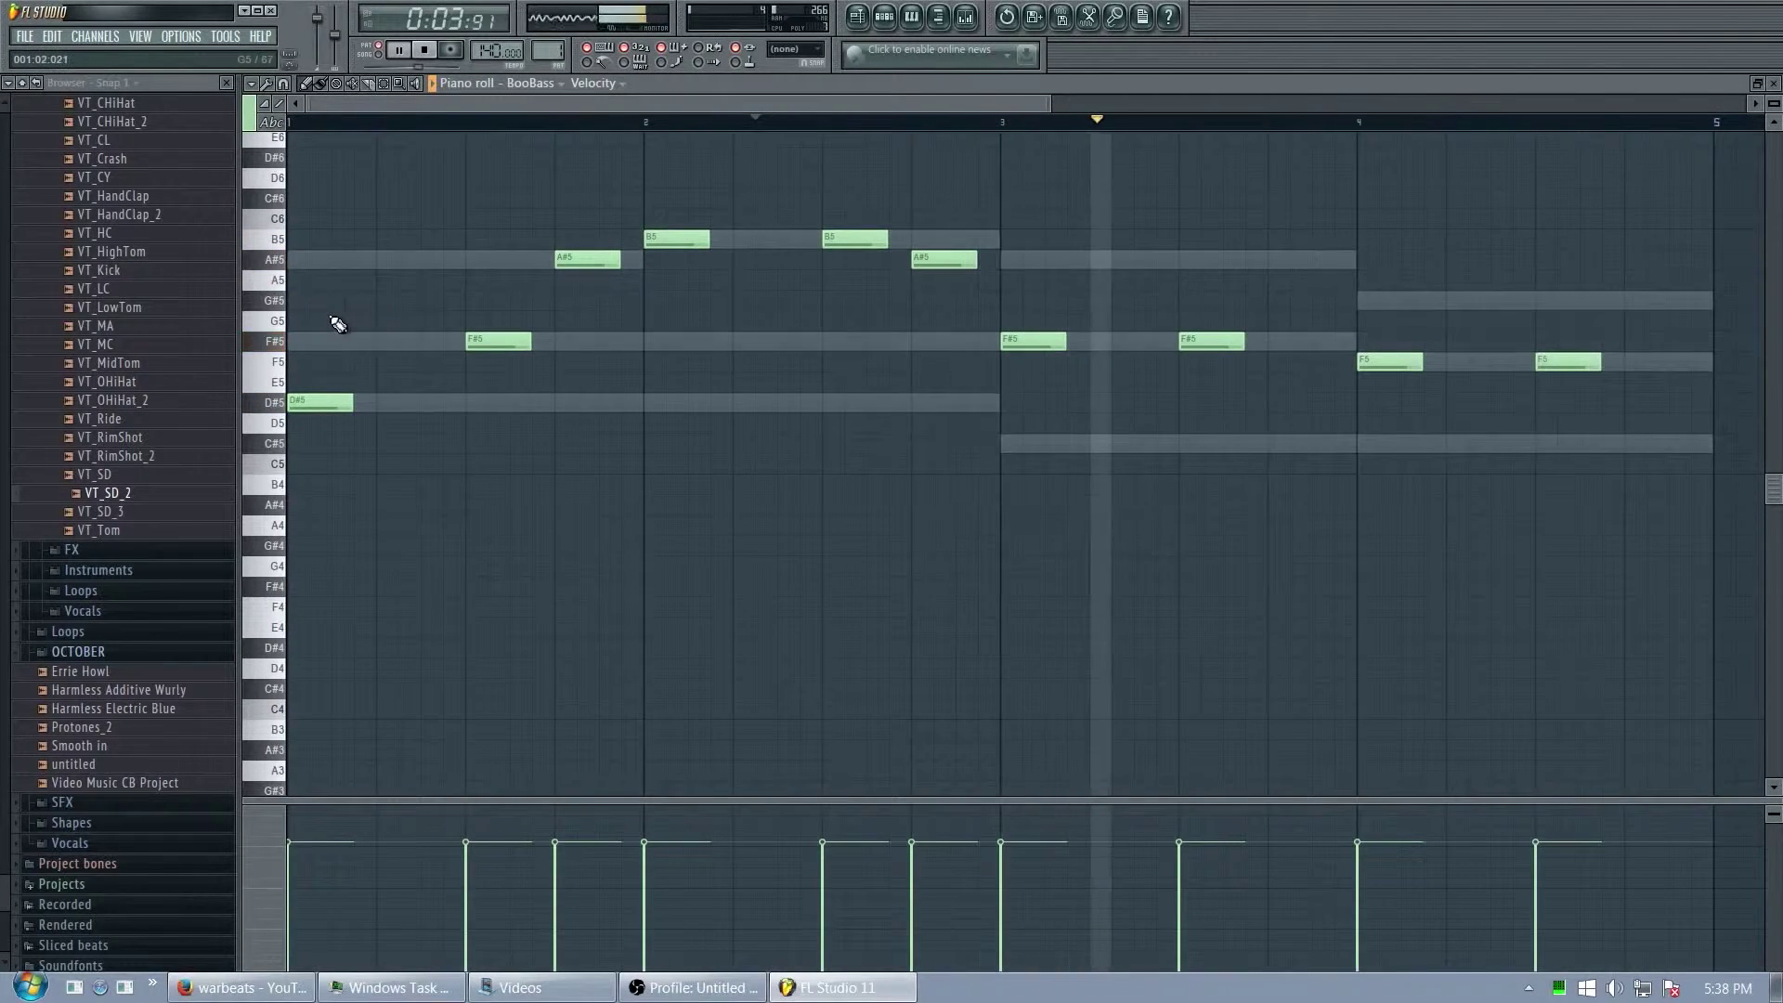
- Select the D#5, F#5 and F5 bass notes and lengthen them to half a bar each
left_click_drag(327, 312, 472, 463)
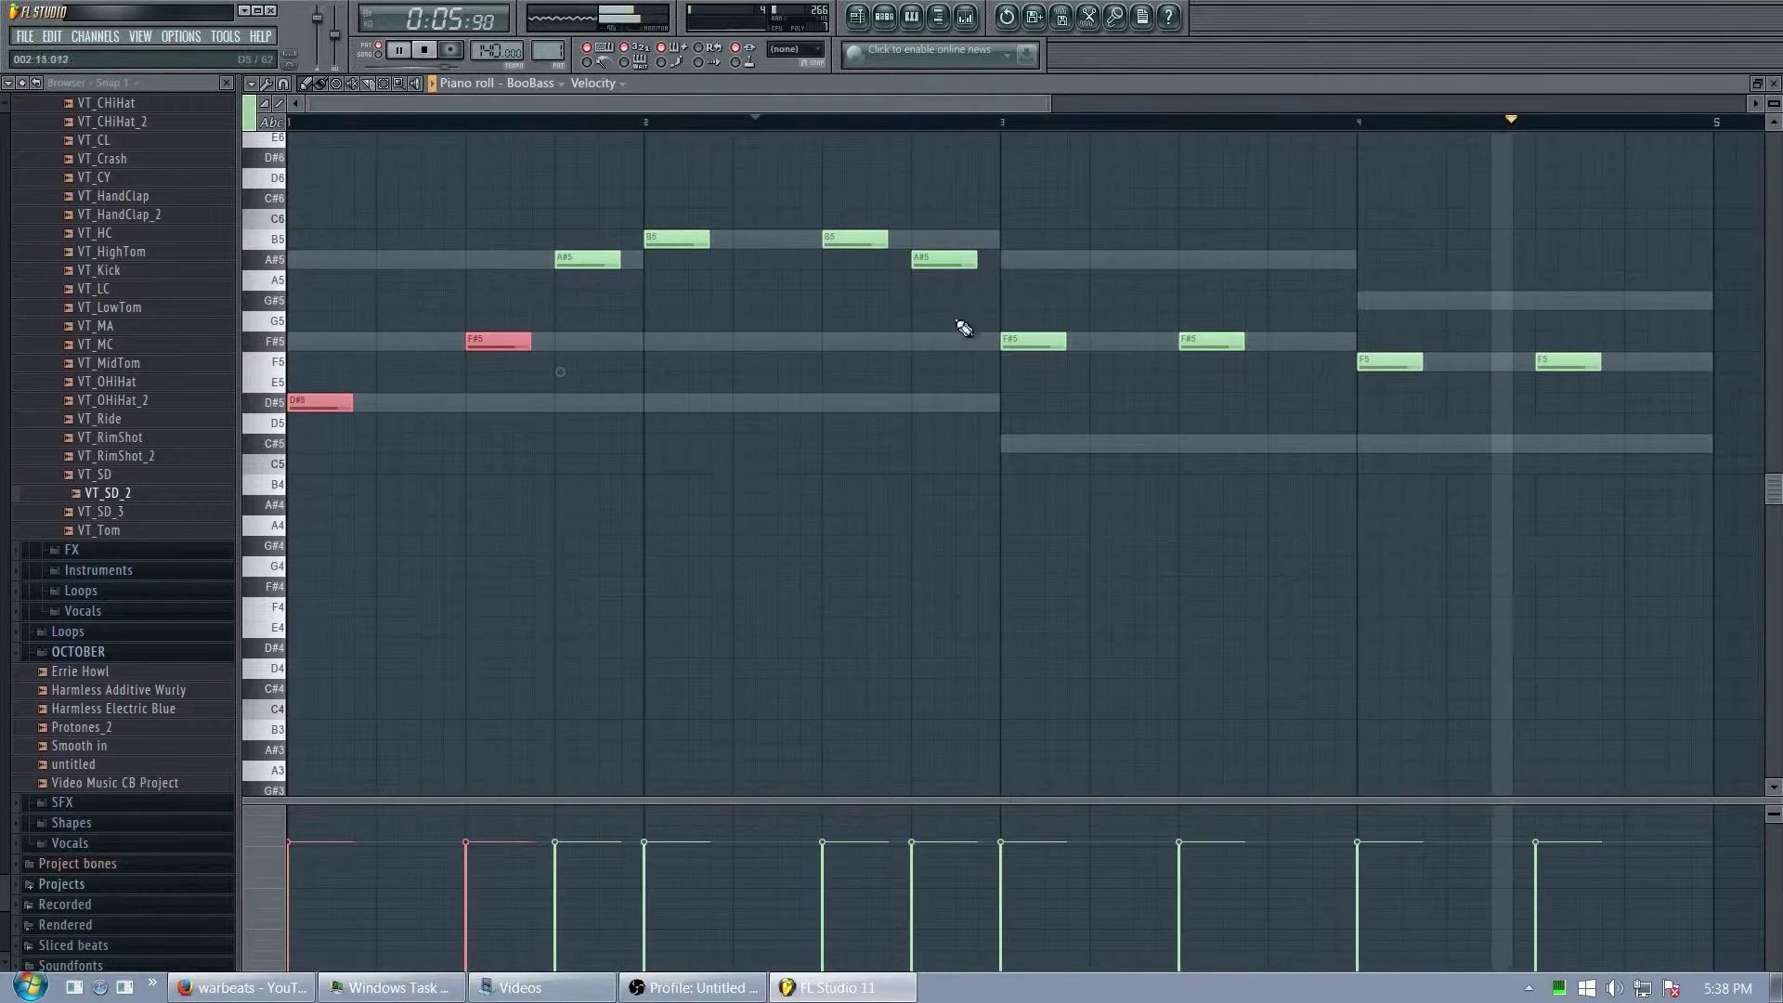
left_click_drag(1008, 306, 1365, 399)
left_click_drag(1356, 310, 1592, 433)
left_click_drag(1603, 366, 1714, 364)
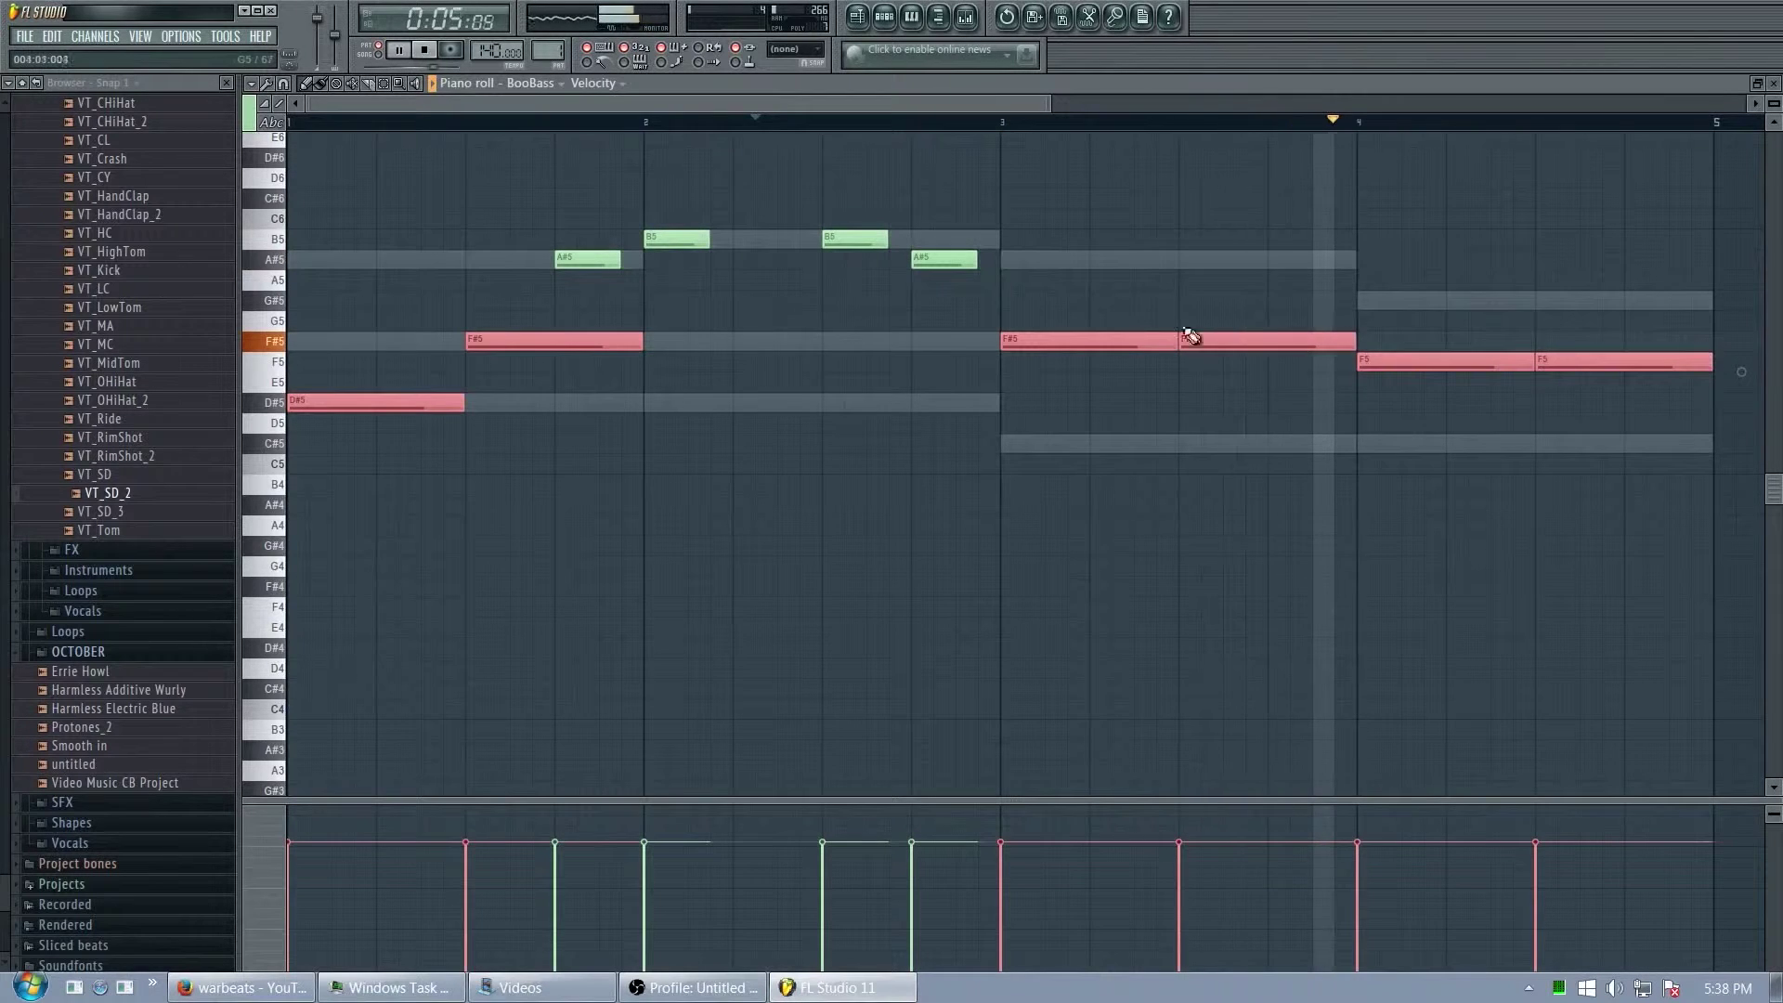
- Shorten bar 1's F#5 to one beat and extend the A#5 and B5 notes until each meets the following note
left_click(654, 335)
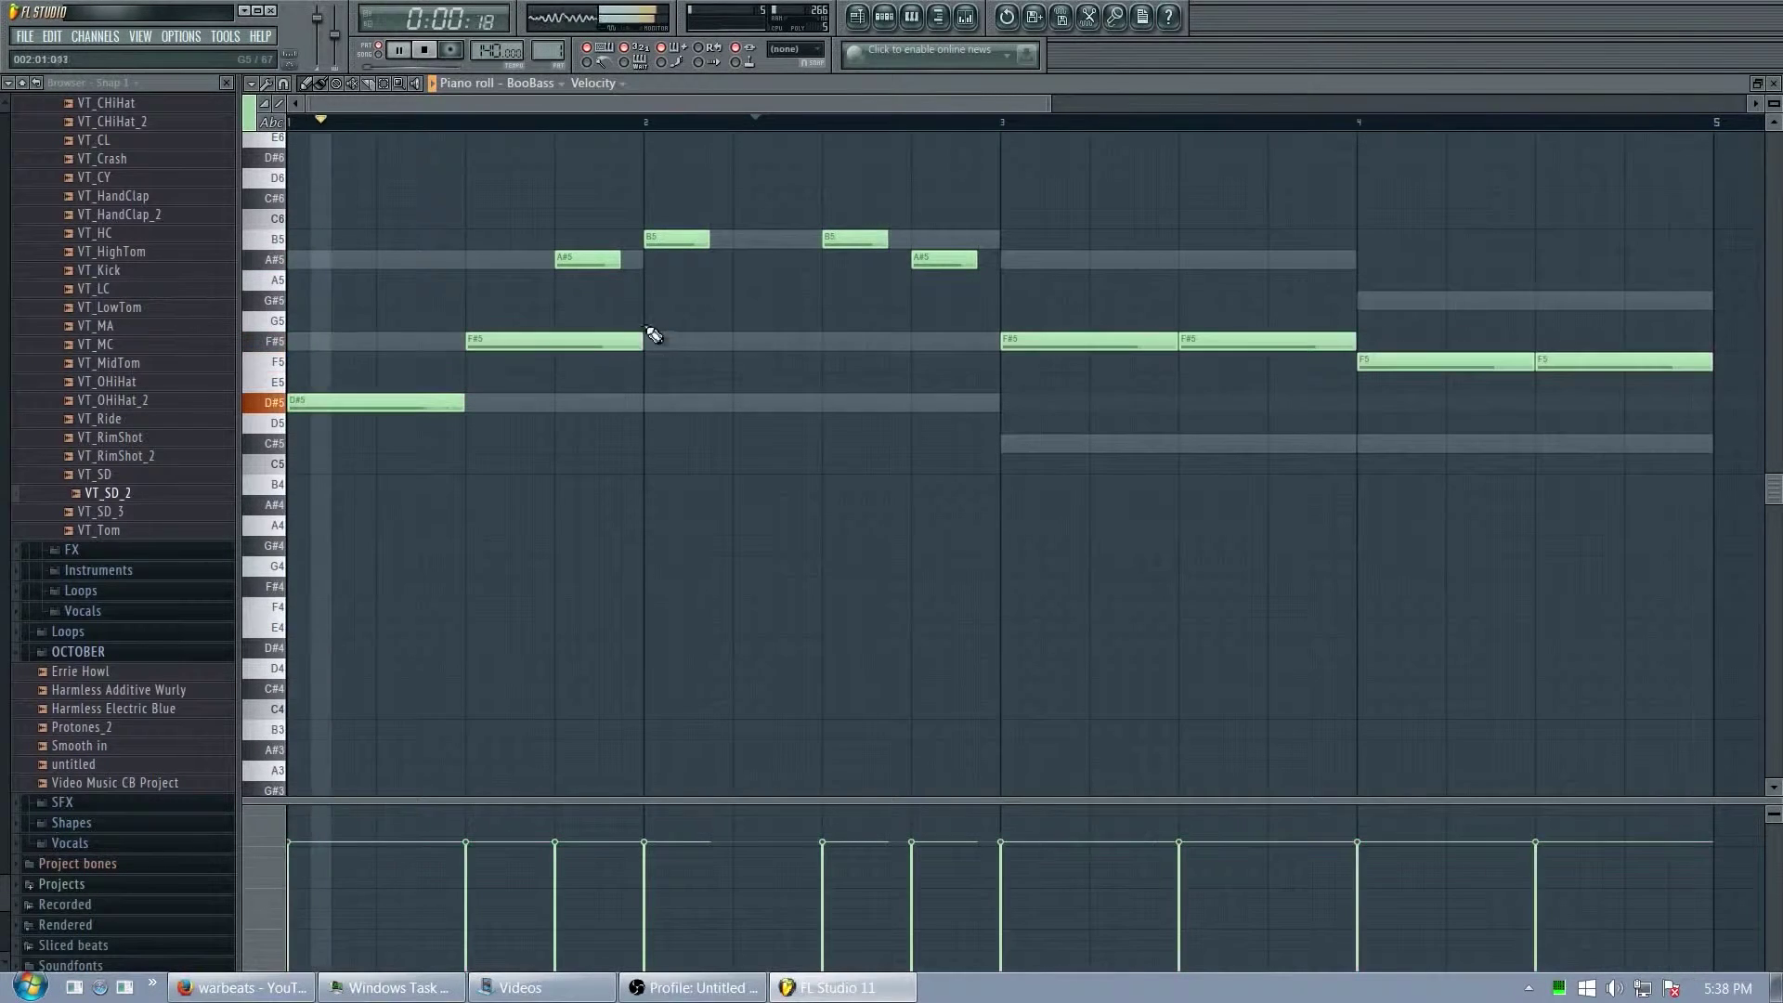
left_click_drag(645, 345, 555, 357)
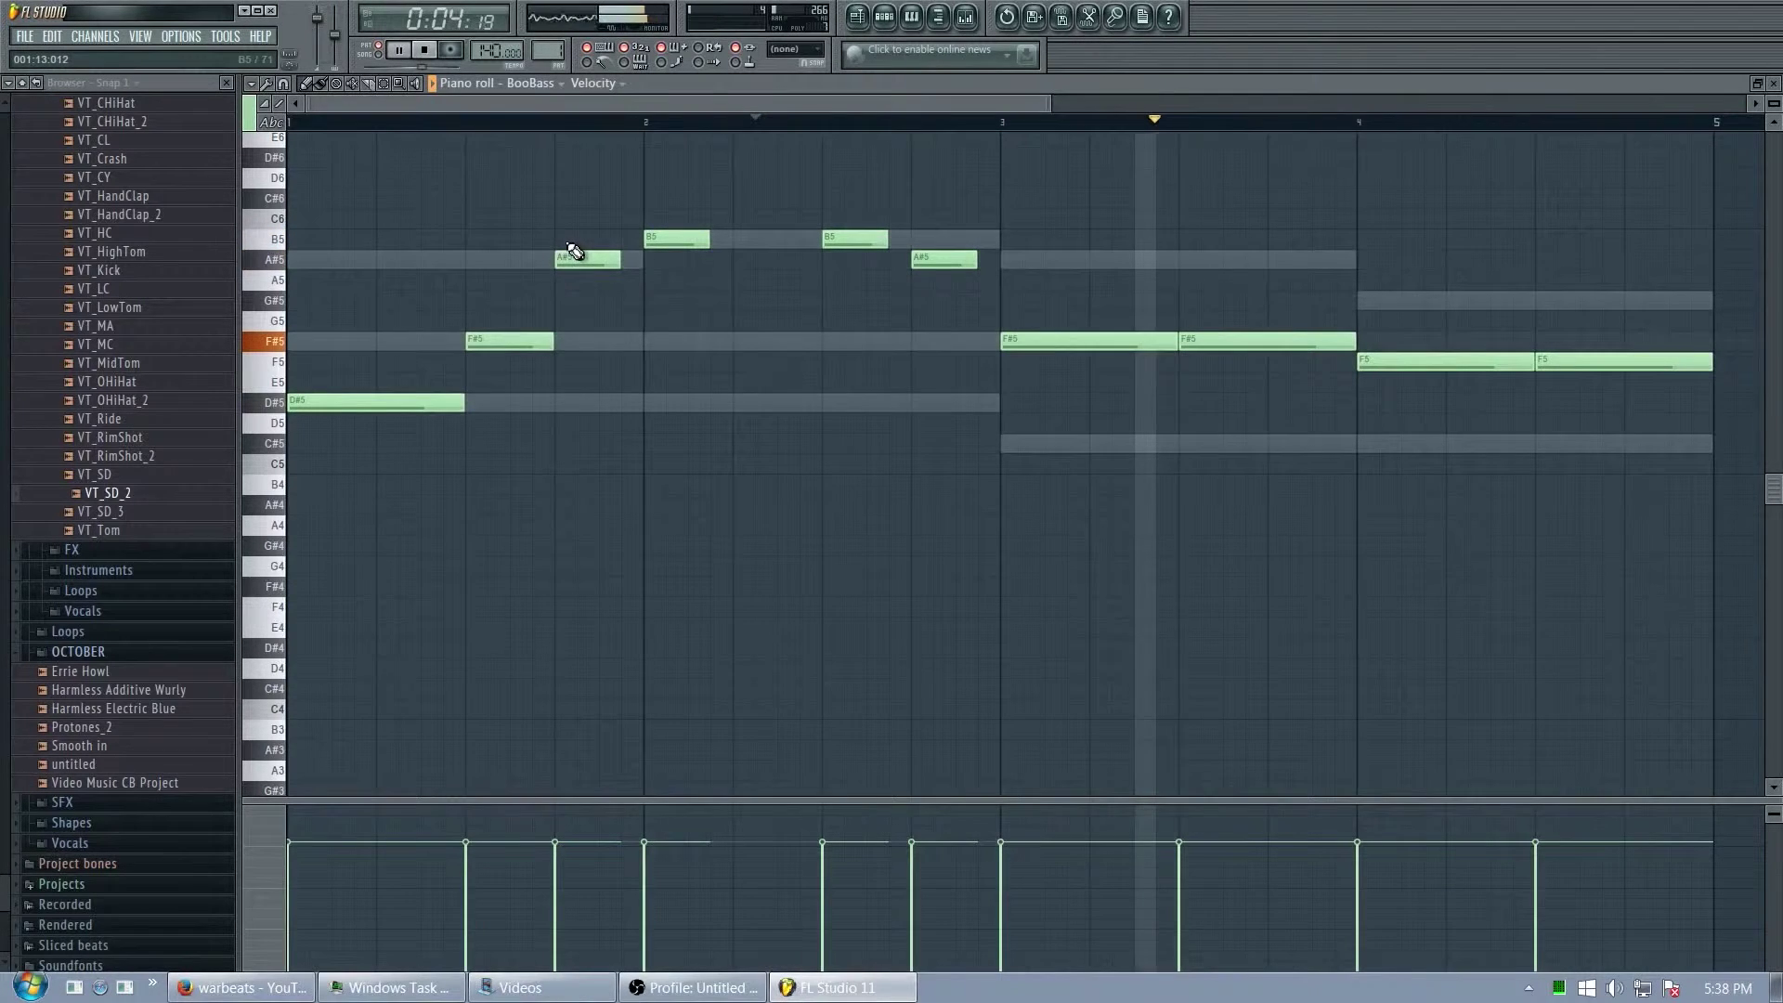
left_click_drag(618, 260, 995, 264)
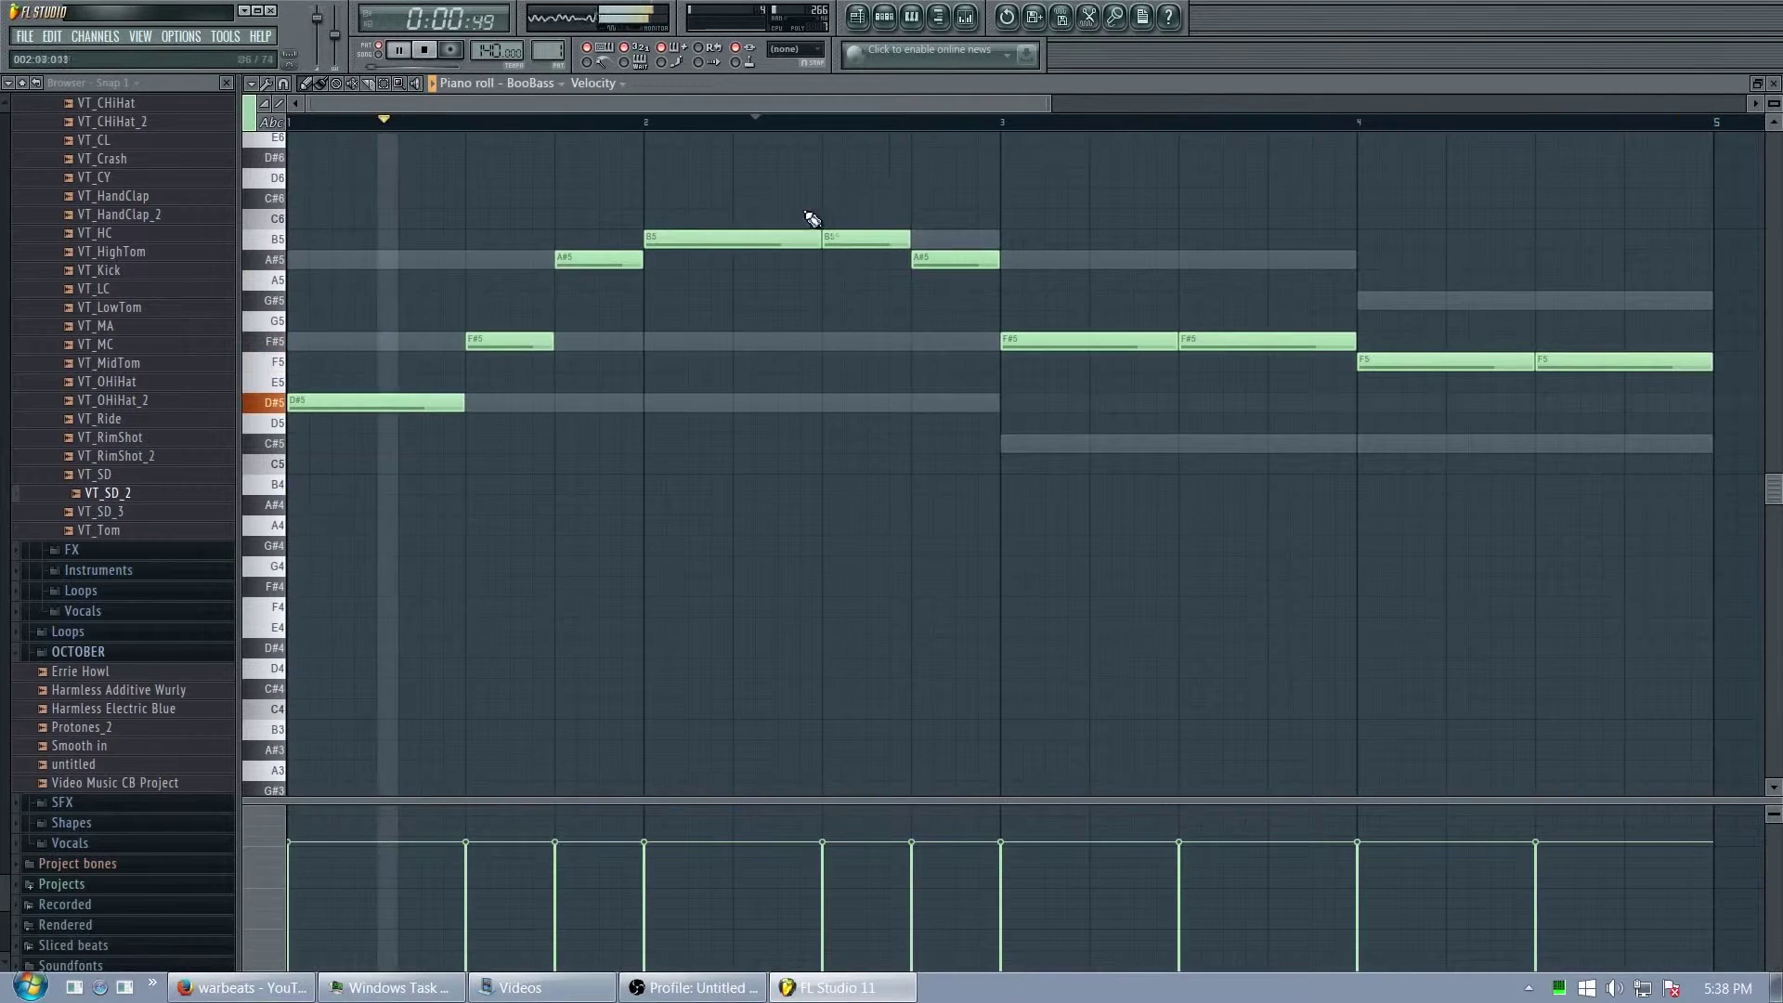
- Open the piano roll for the Fruity Soundfont Player channel
left_click(884, 17)
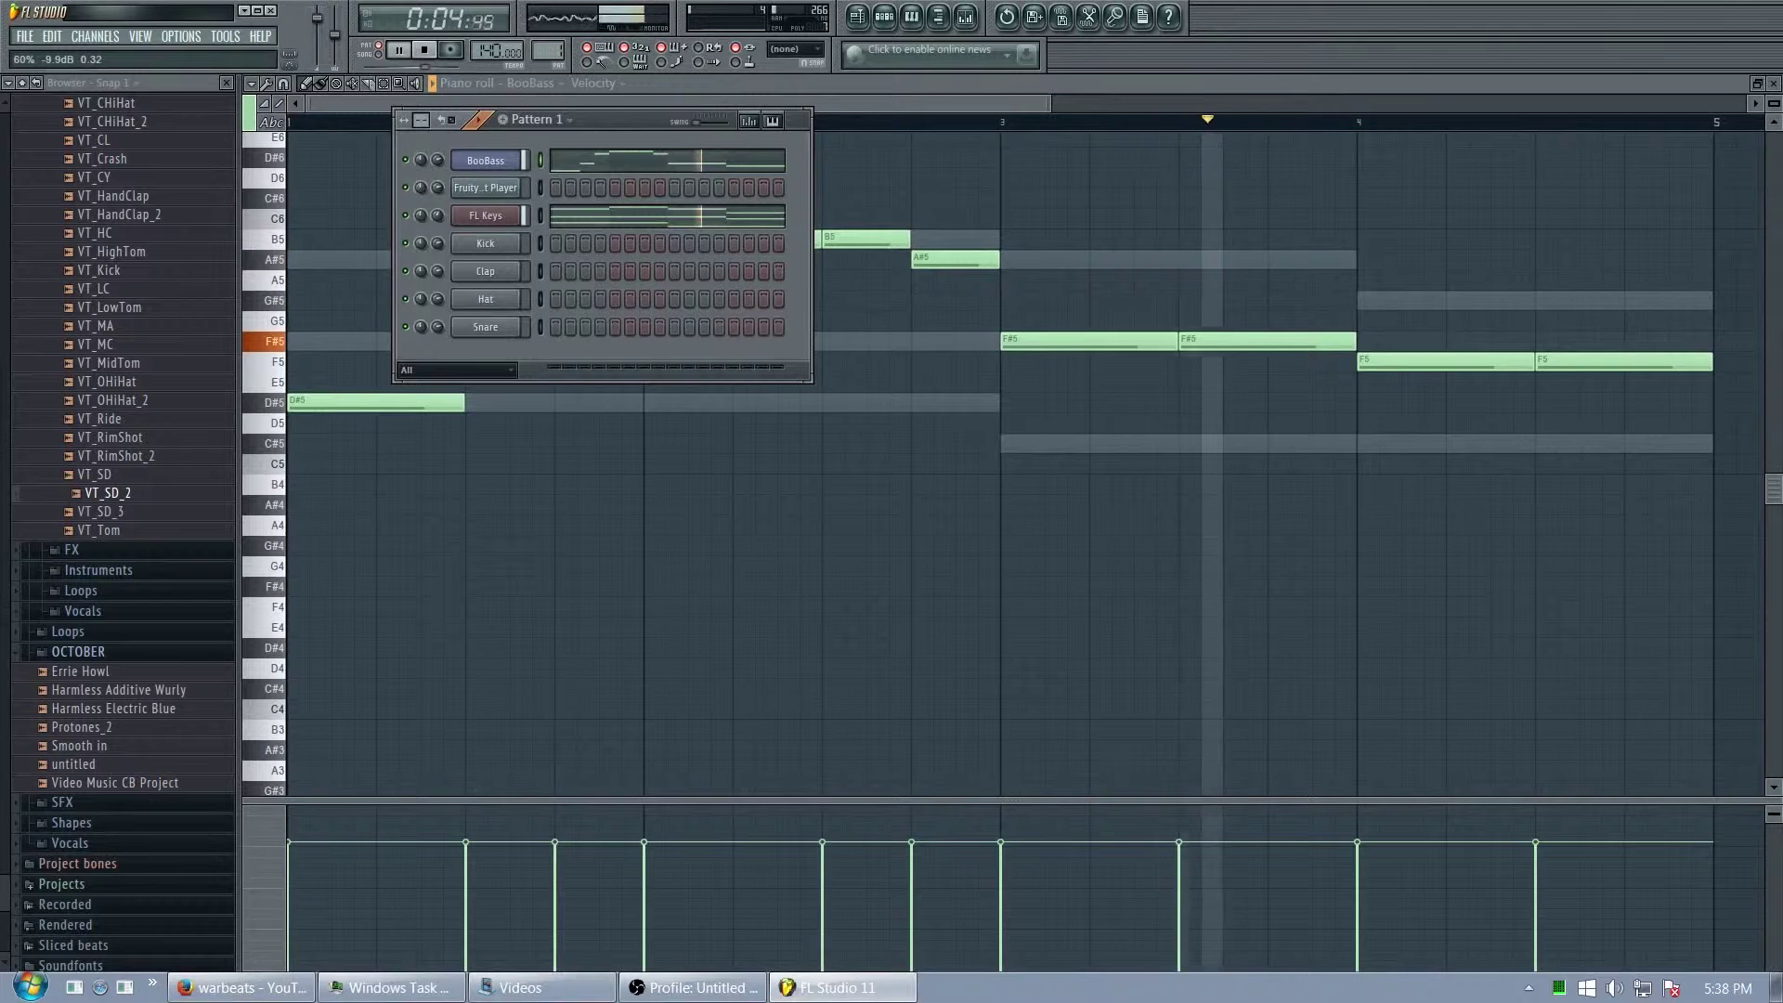
right_click(483, 187)
left_click(583, 189)
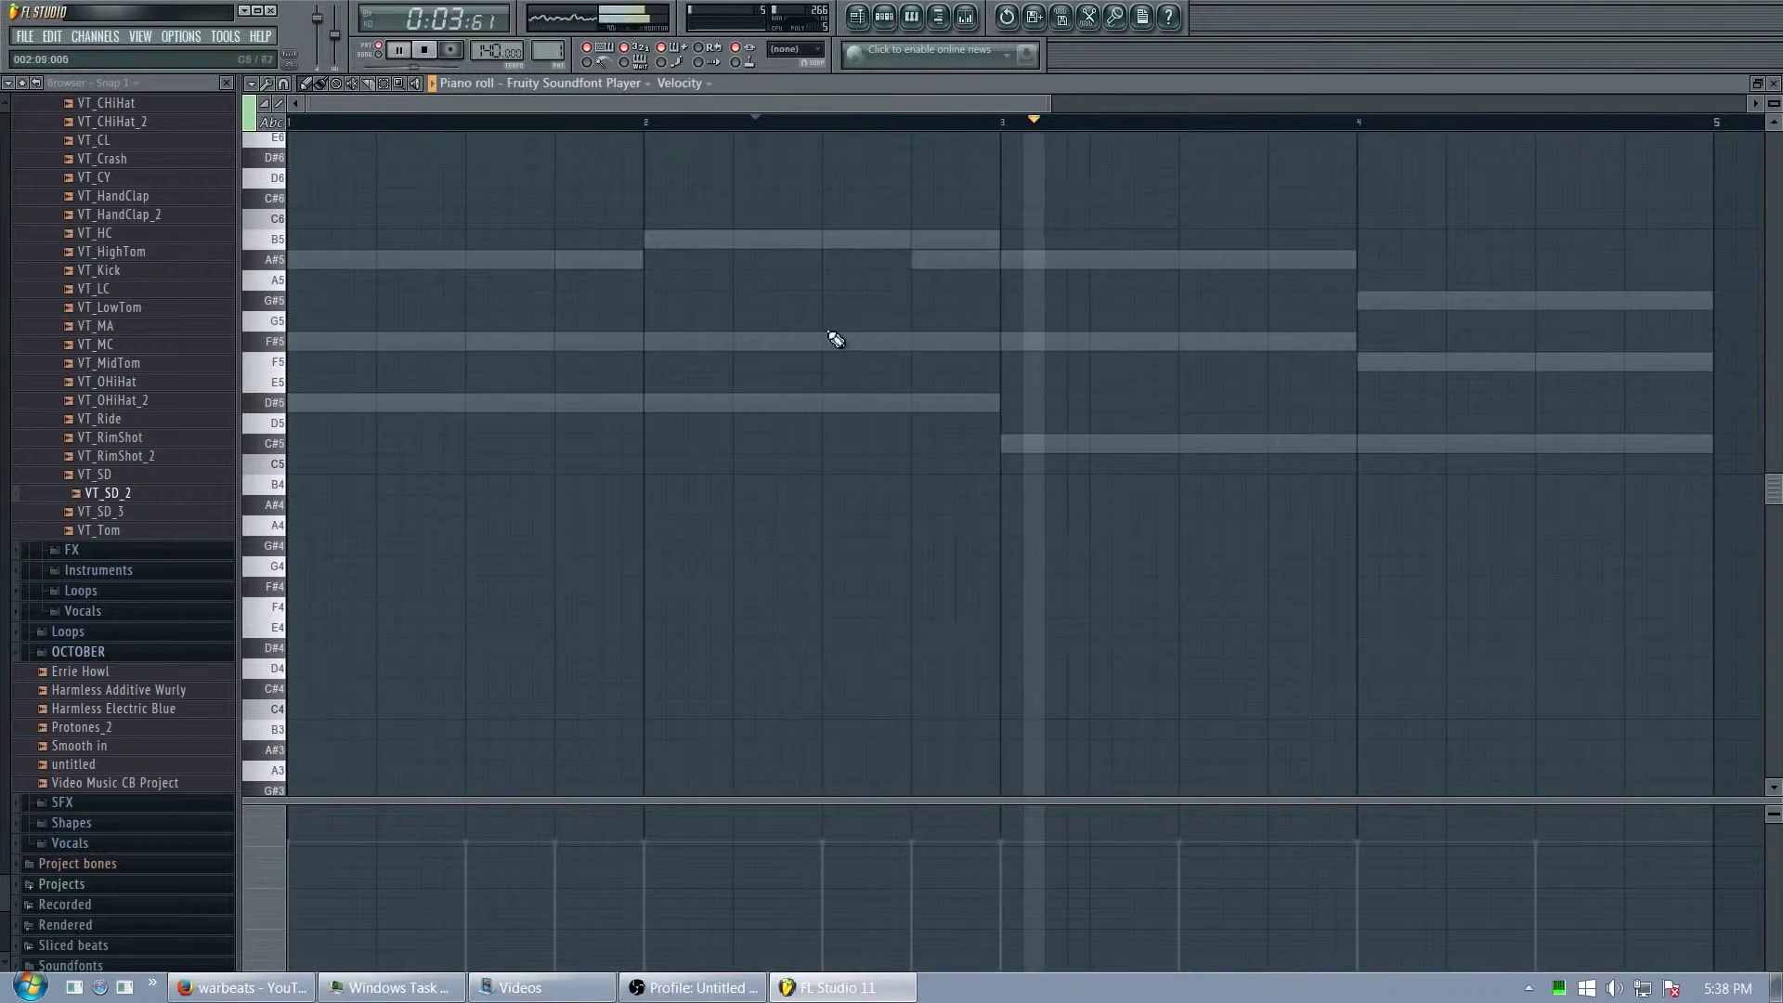
- Place one-bar notes following the ghost chords: D#5 in bar 1, B5 in bar 2, F#5 in bar 3 and F5 in bar 4
scroll(310, 398, "up", 5)
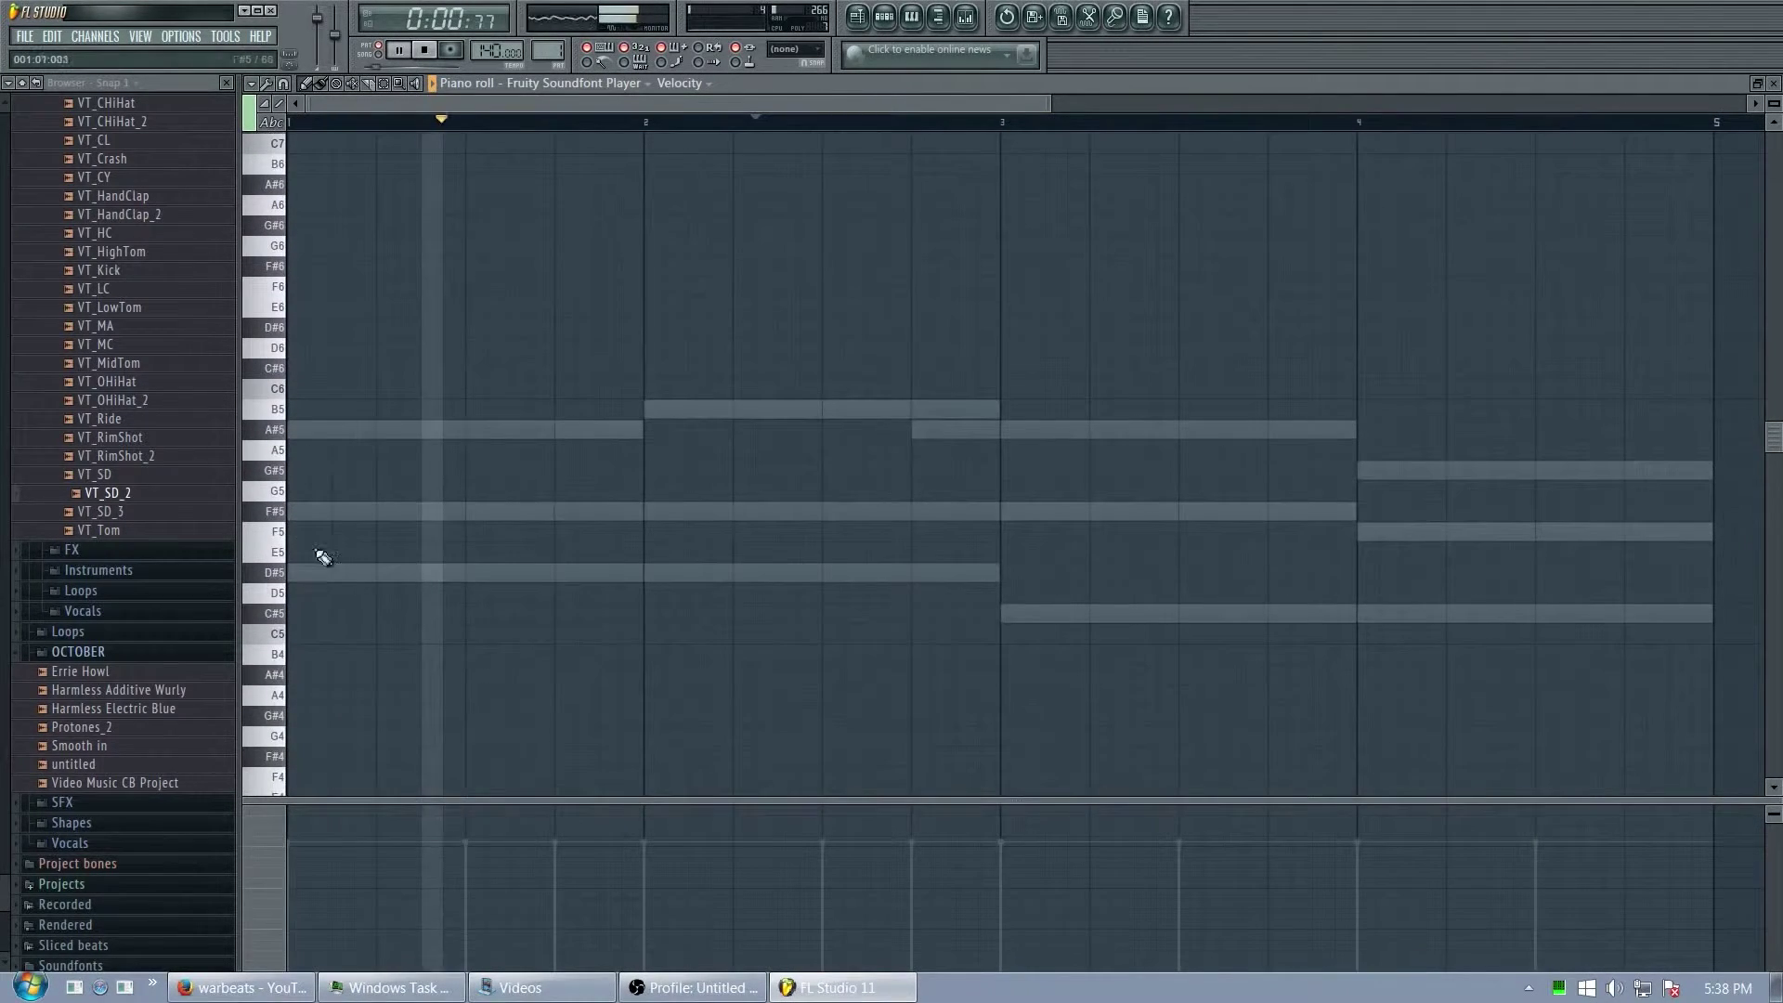
left_click(364, 574)
left_click_drag(363, 580, 649, 581)
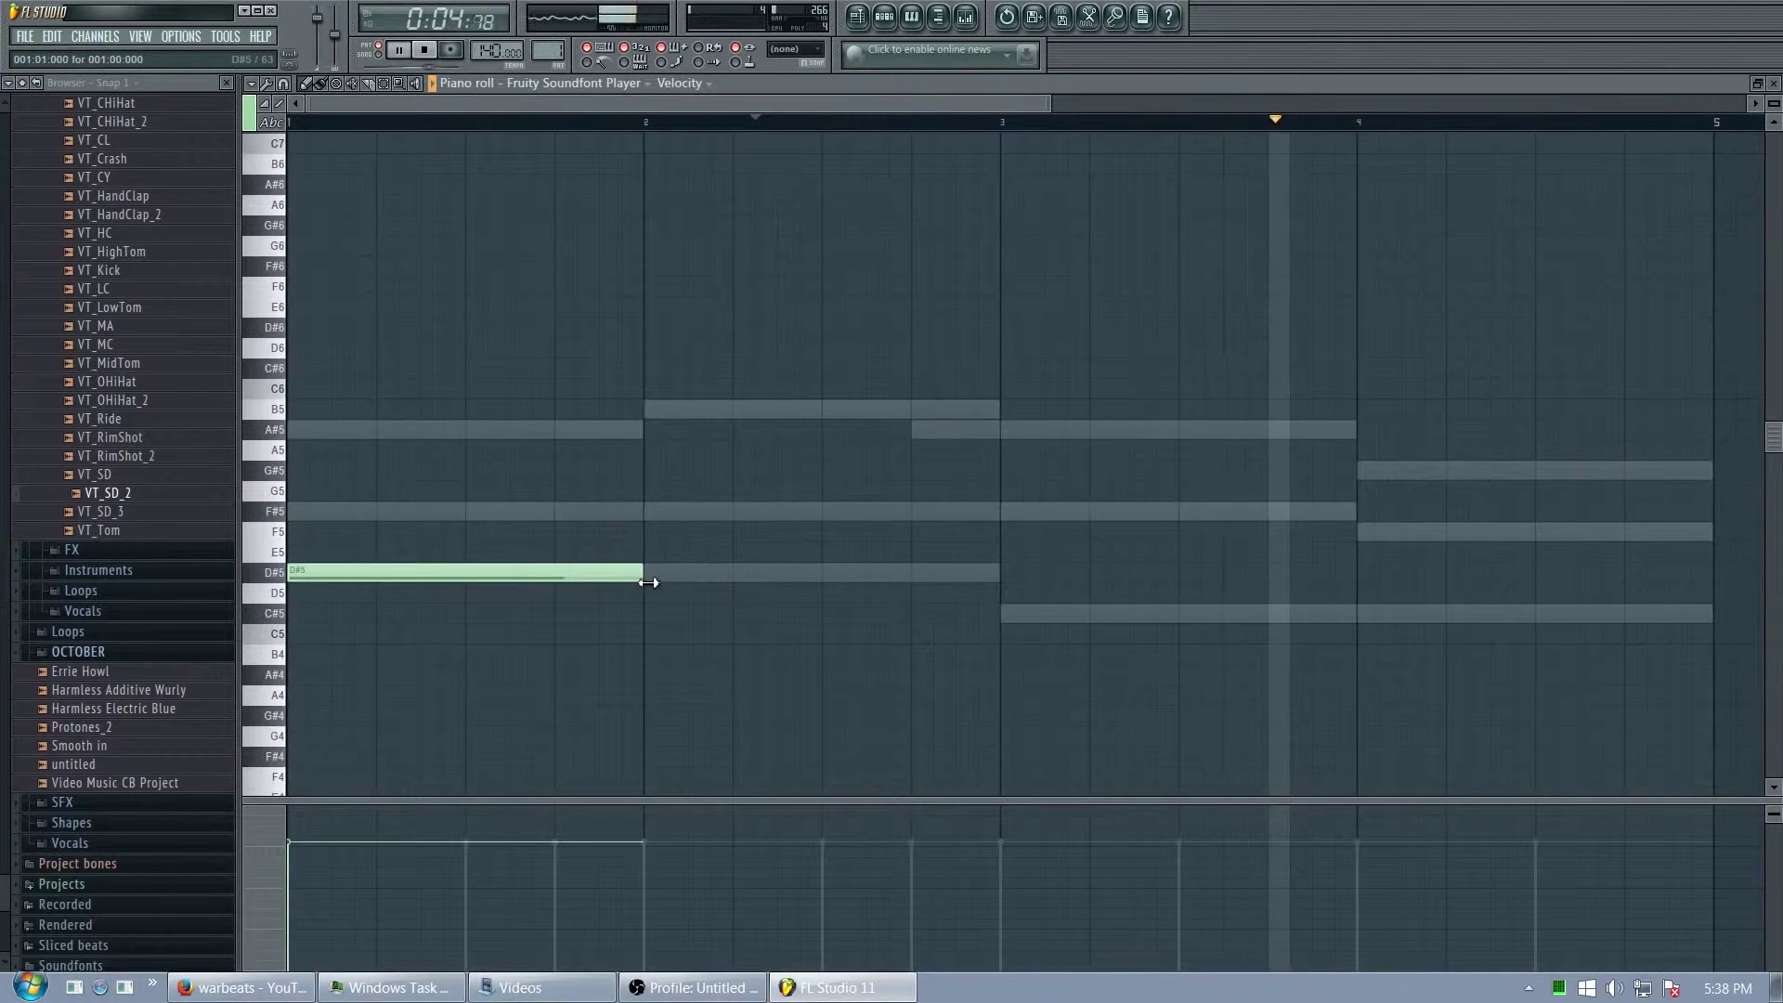
left_click(653, 410)
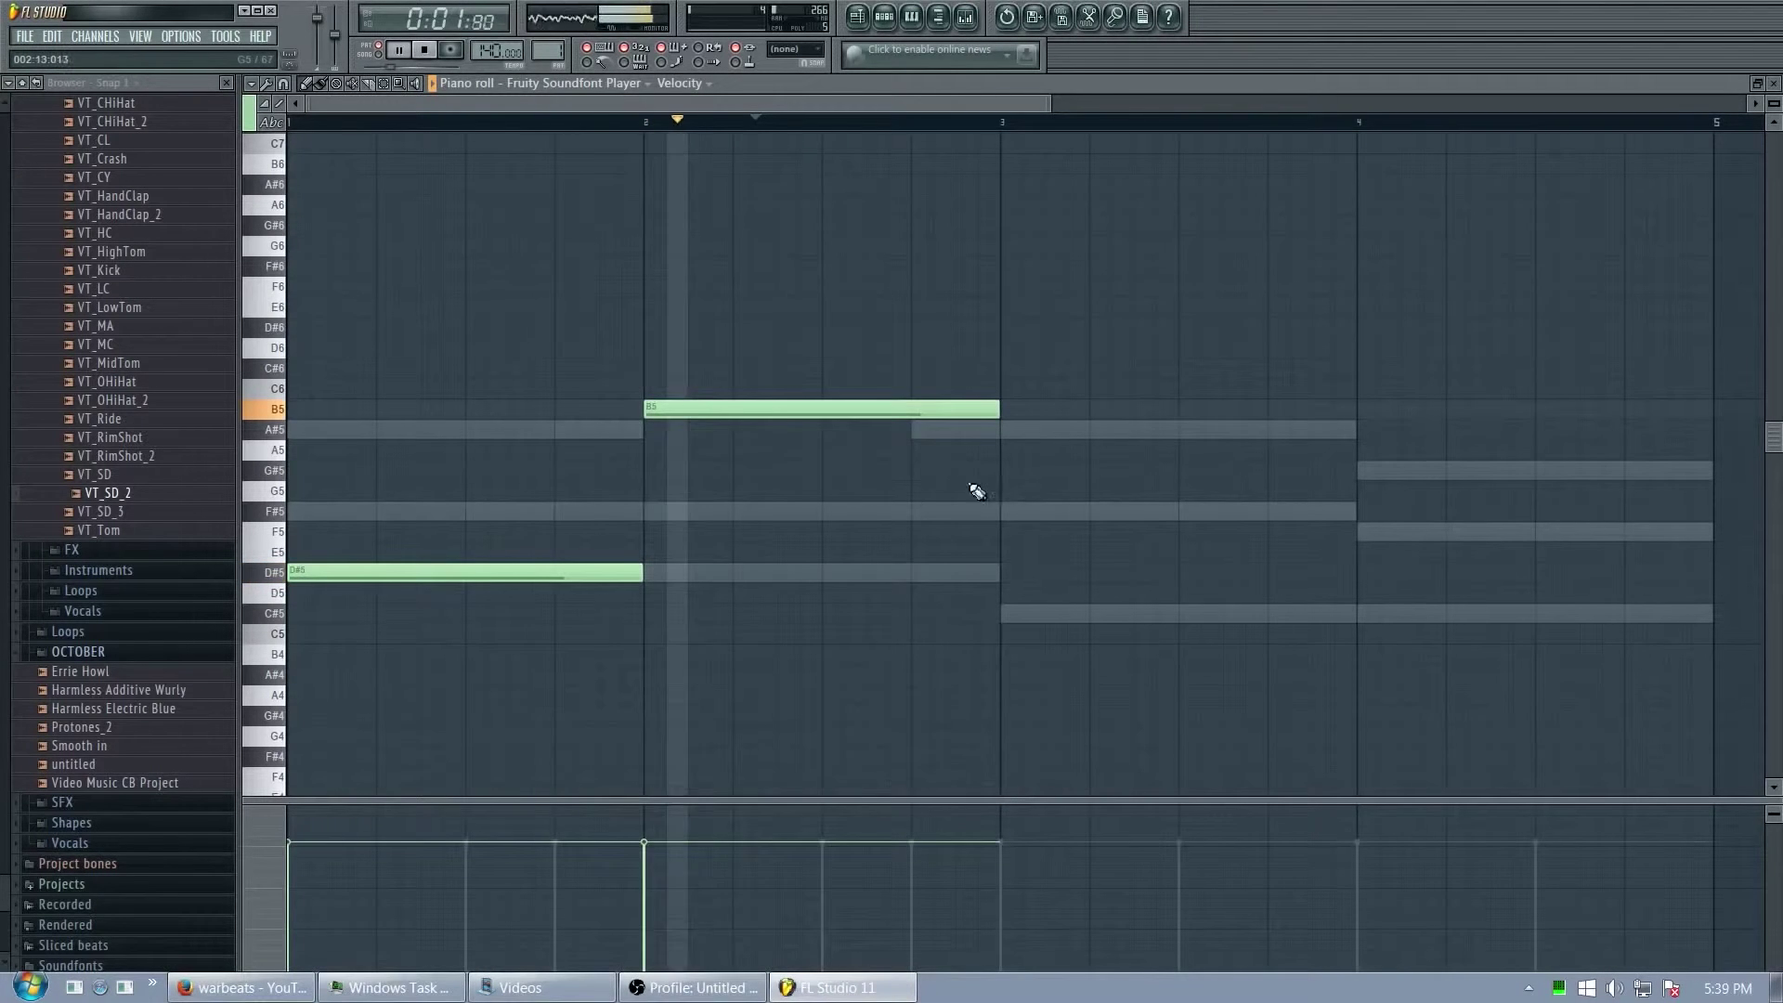
left_click(1007, 510)
left_click(1365, 531)
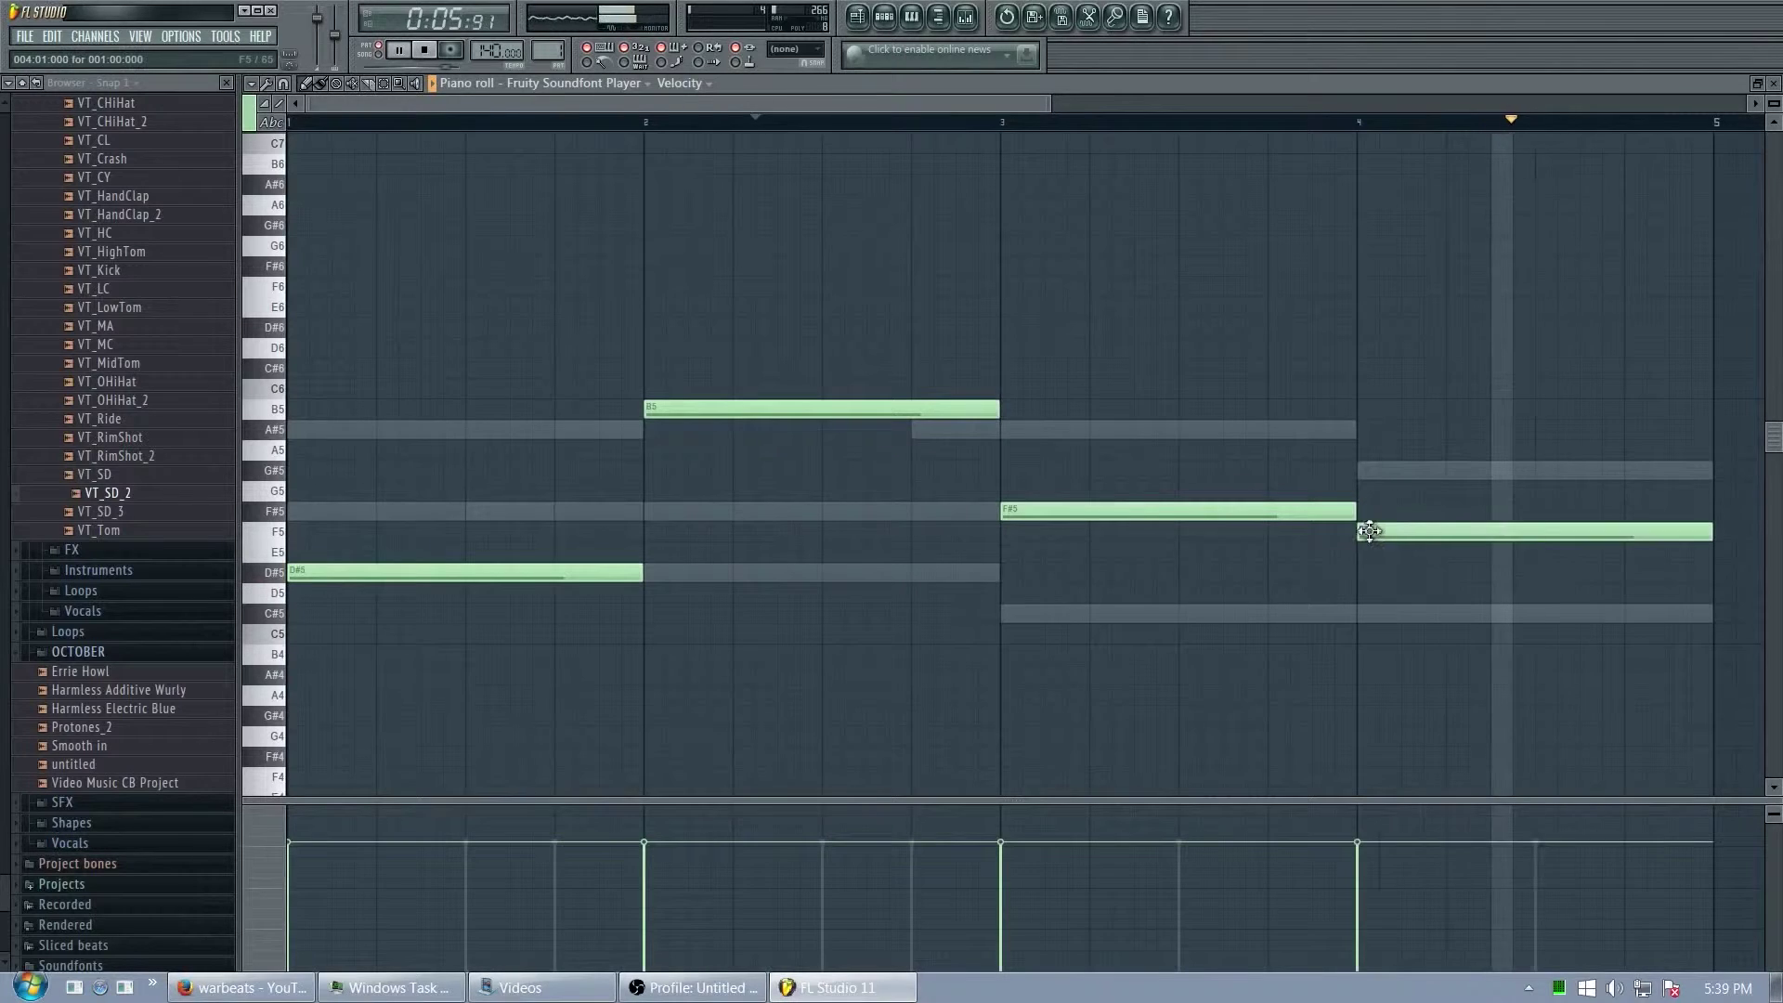
- Lower the Fruity Soundfont Player channel's volume to 56% and hide the step sequencer
left_click(887, 17)
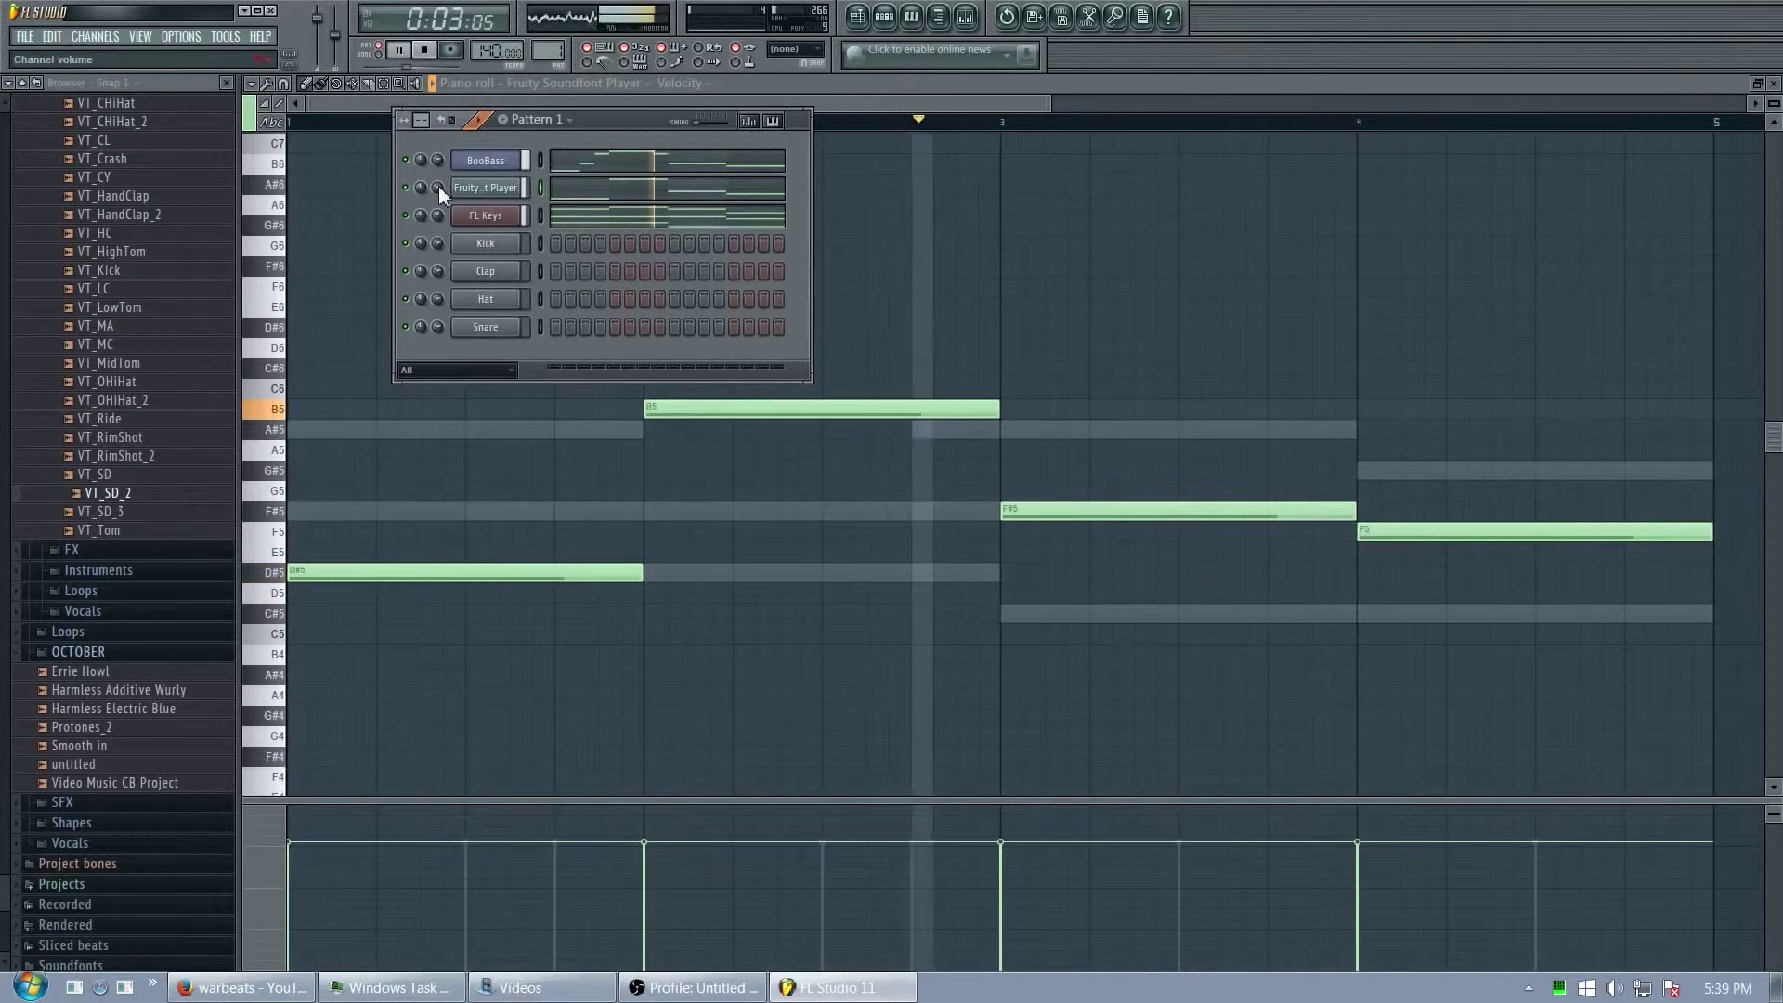
scroll(438, 186, "down", 5)
scroll(438, 186, "down", 3)
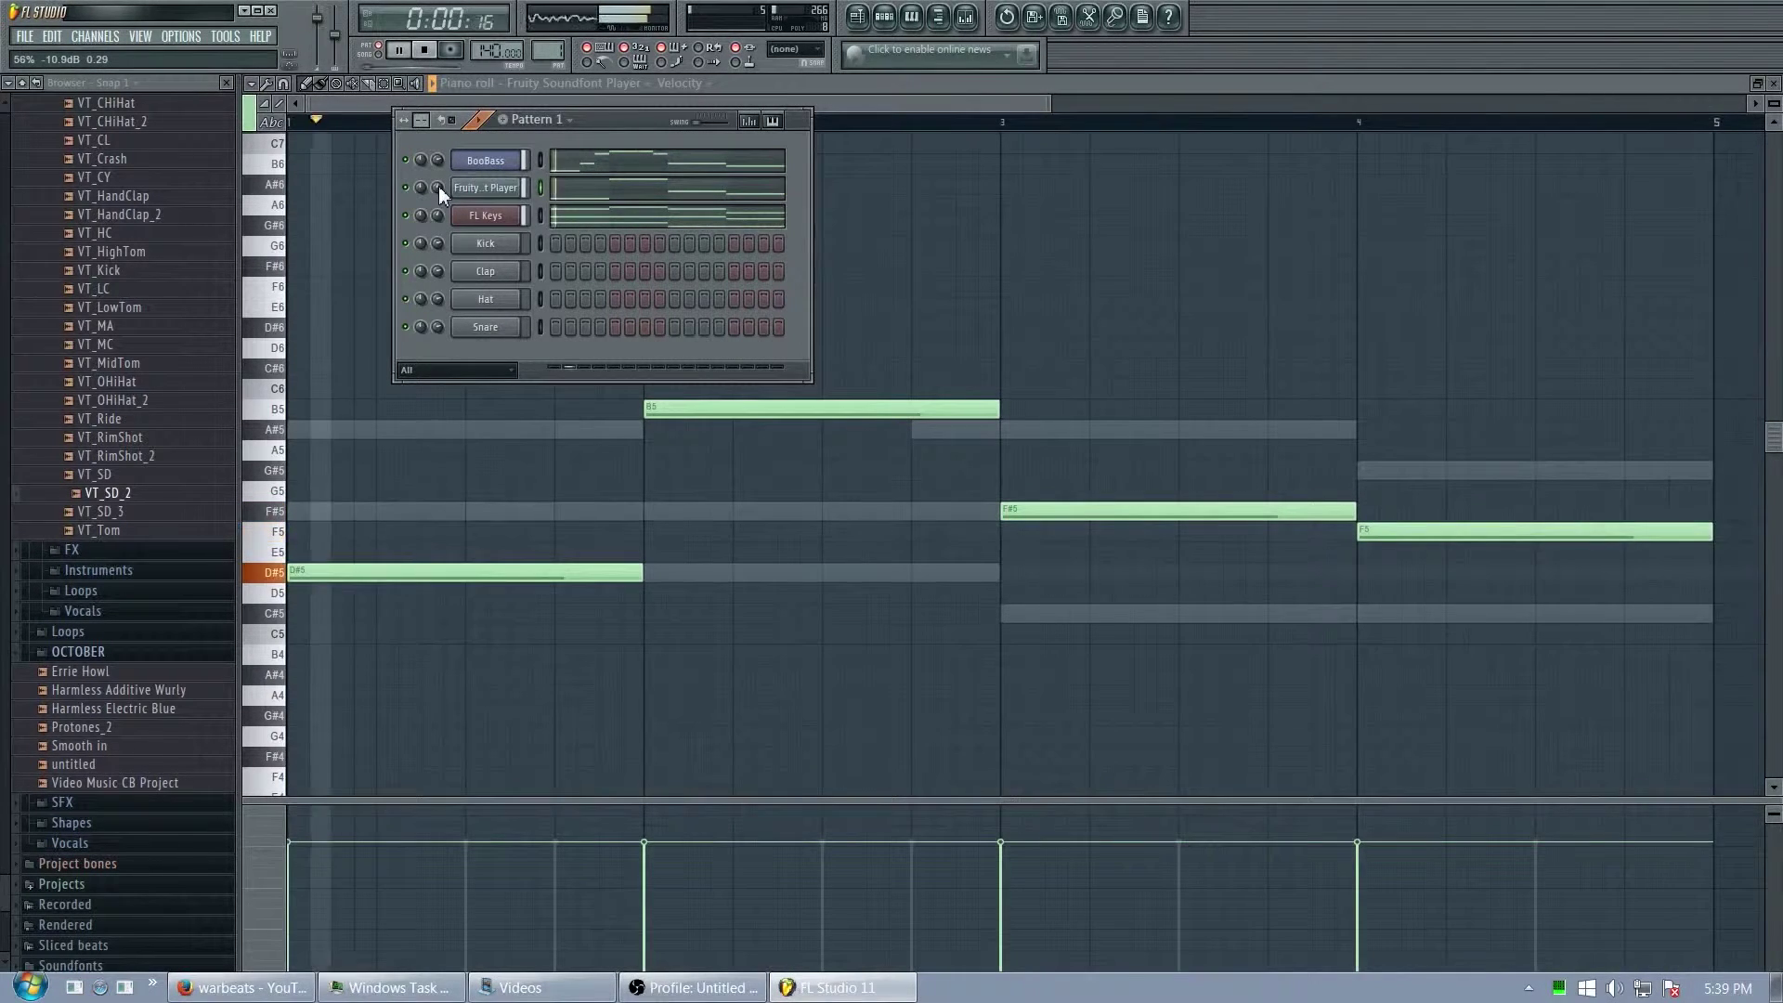
key("F6")
- Select all four Fruity Soundfont Player notes and transpose them up one octave
left_click_drag(1576, 660, 565, 370)
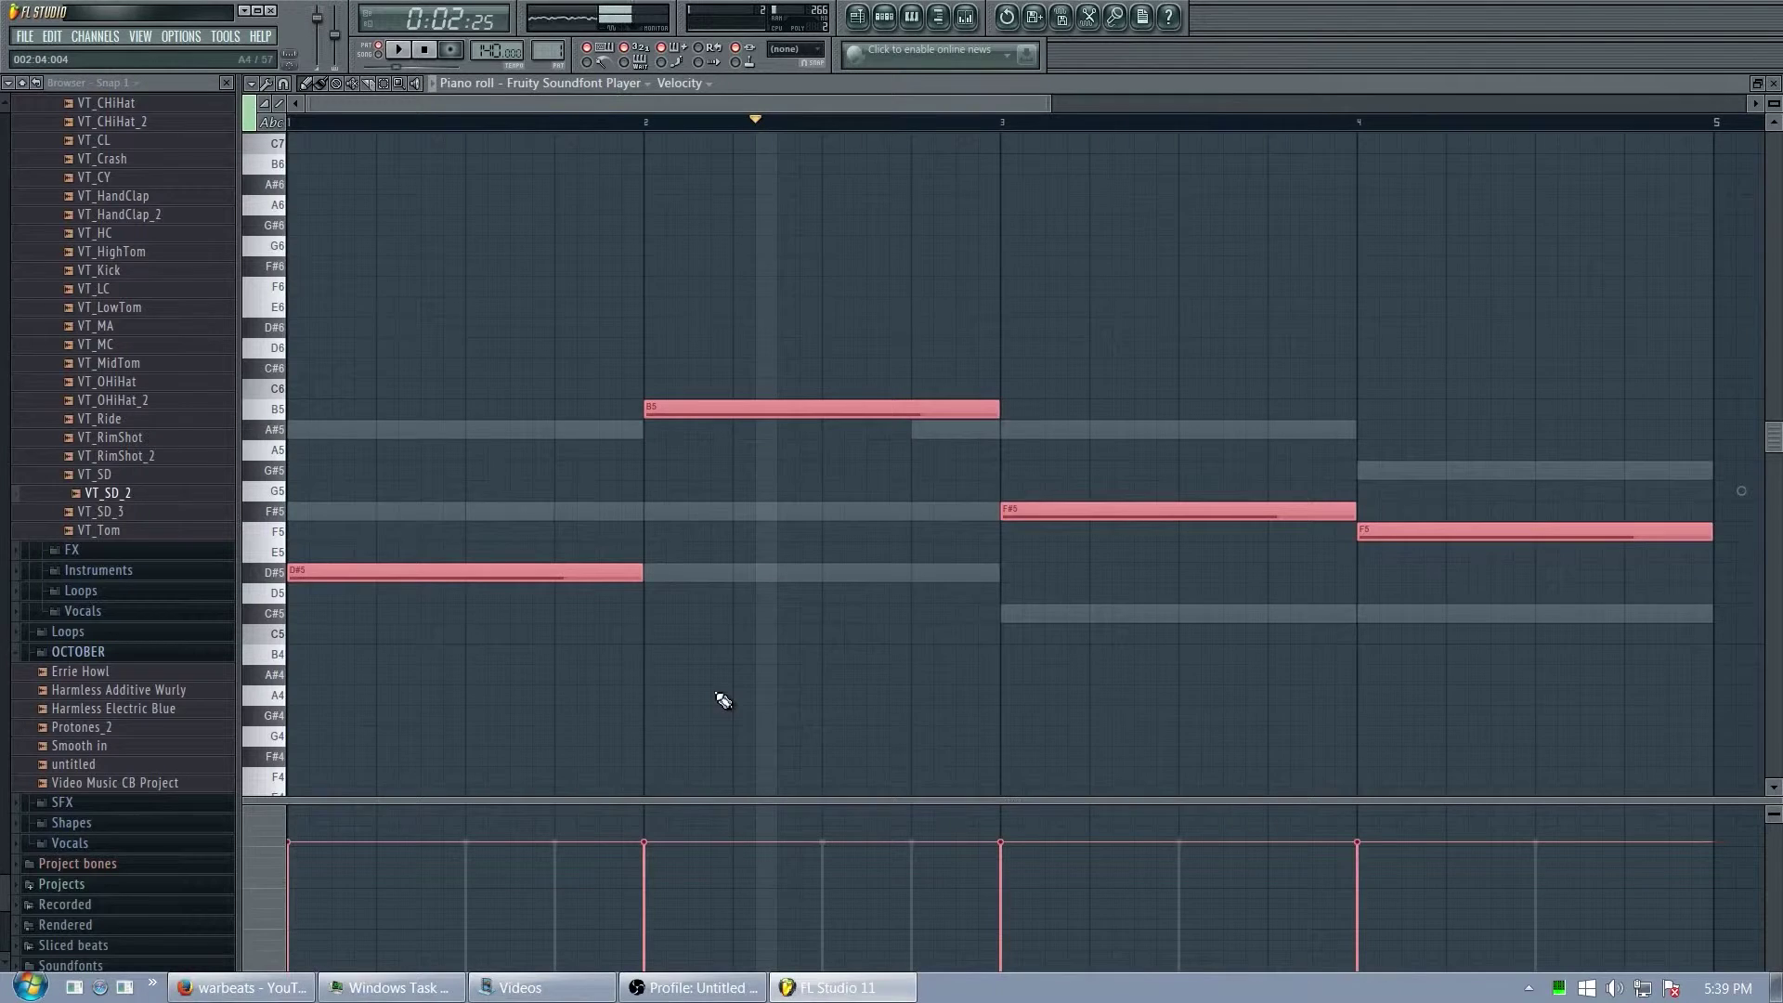
key("ctrl+Up")
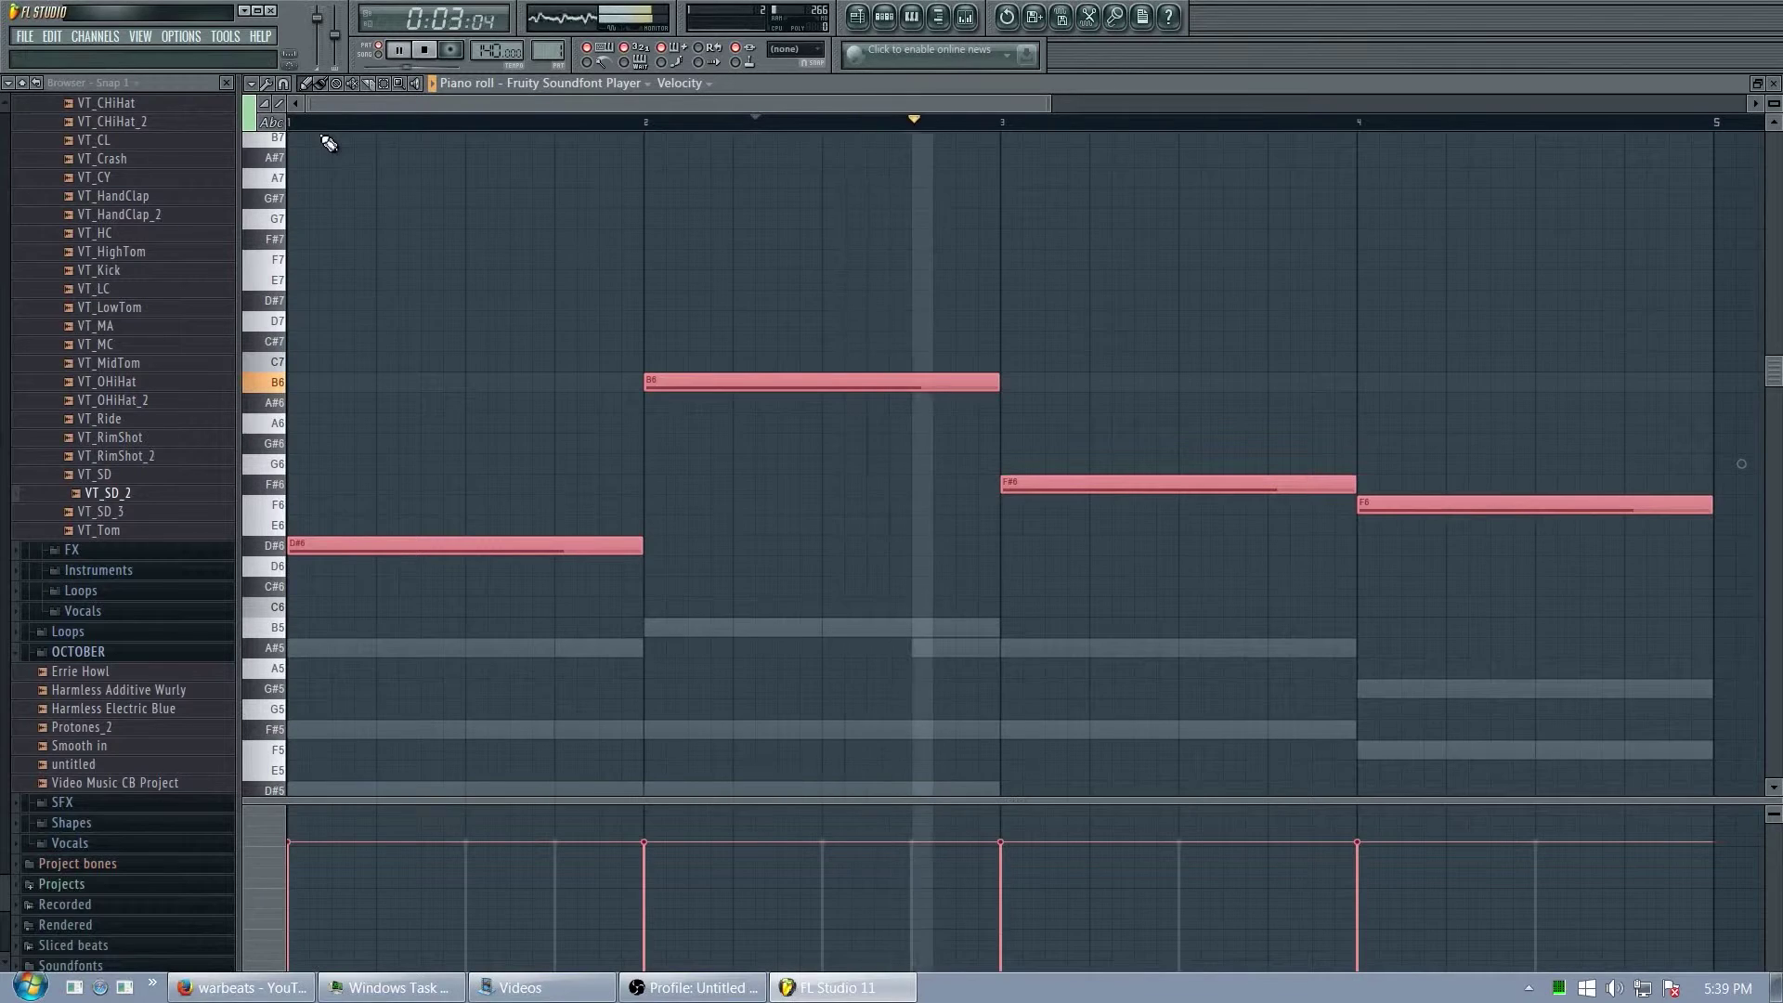
- Program the Kick on steps 1 and 7 and the Snare on step 9 in the step sequencer
left_click(884, 17)
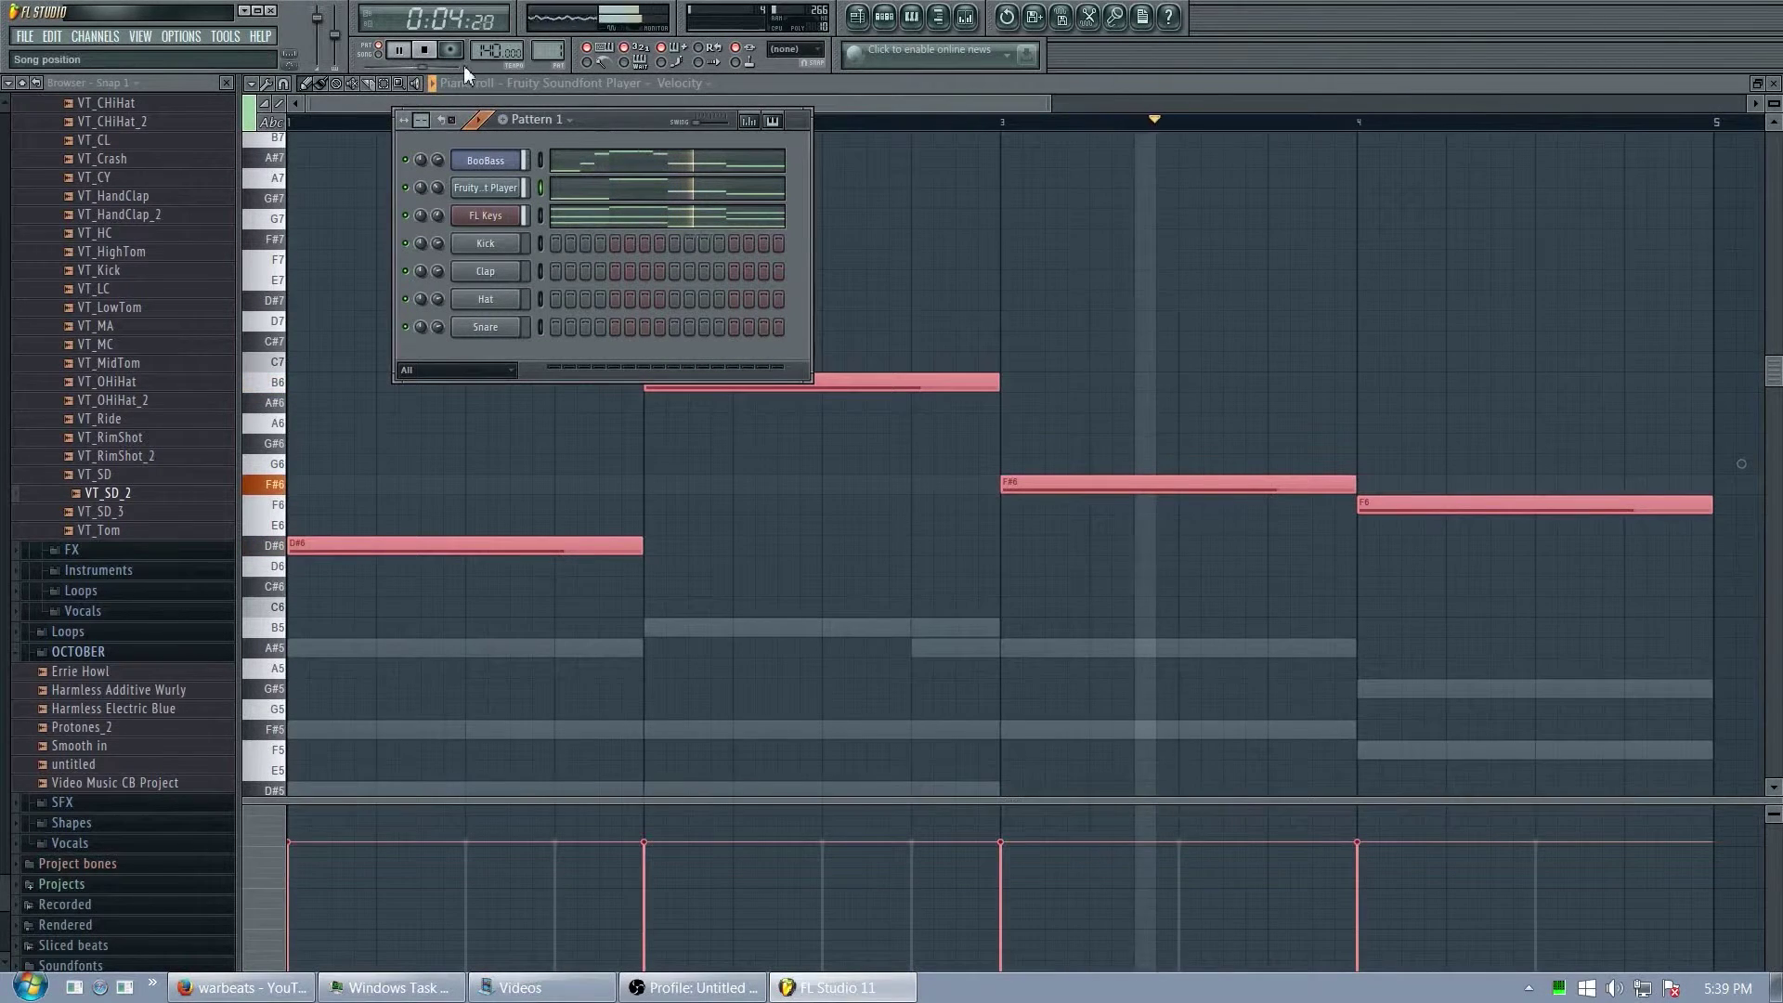
left_click(555, 244)
left_click(675, 243)
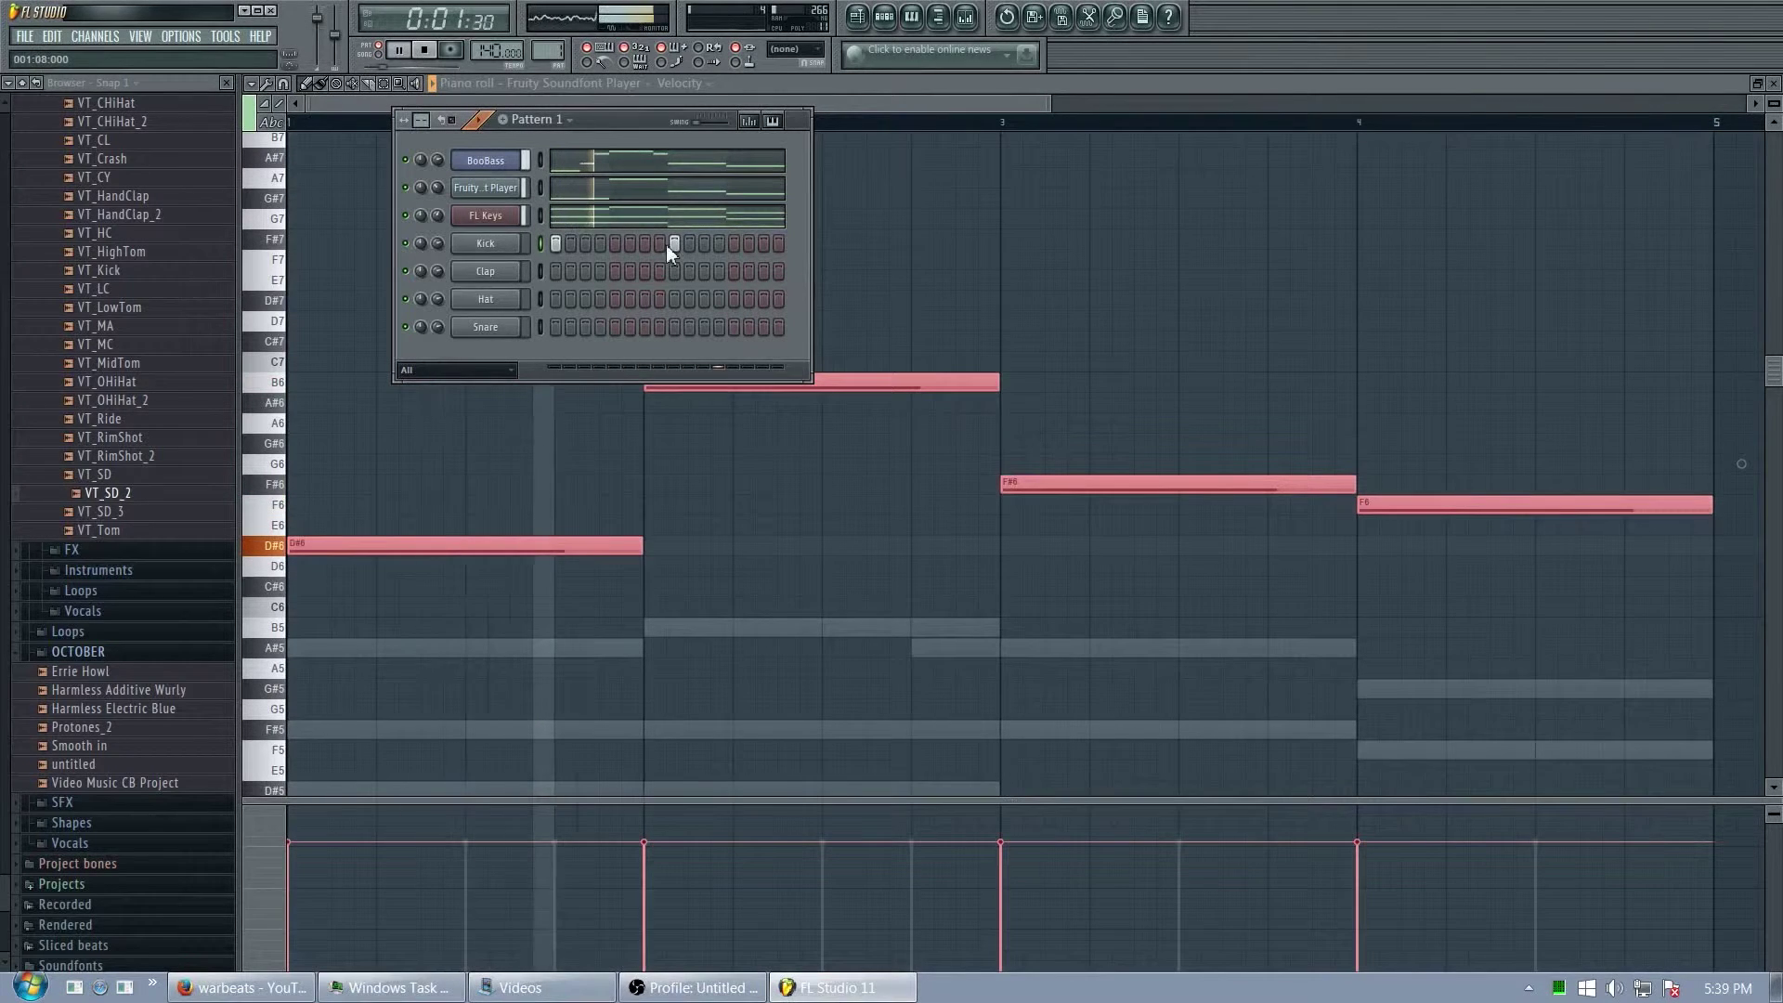
left_click(671, 243)
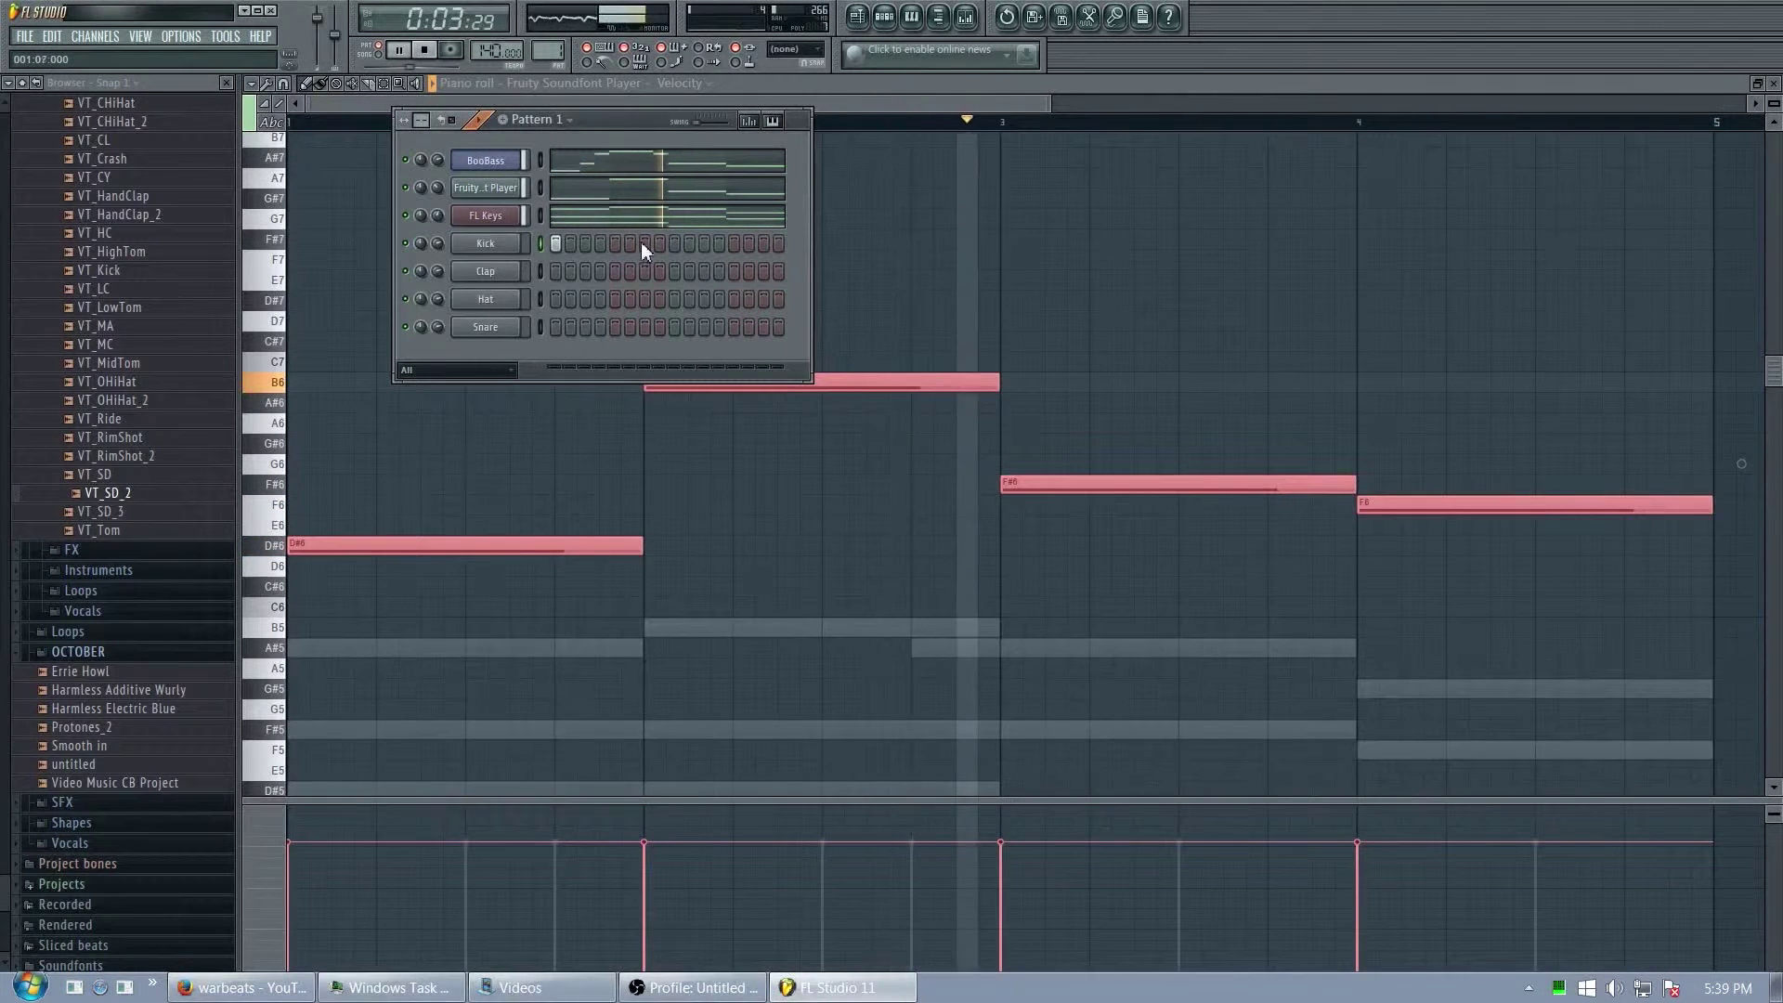
left_click(644, 244)
left_click(674, 327)
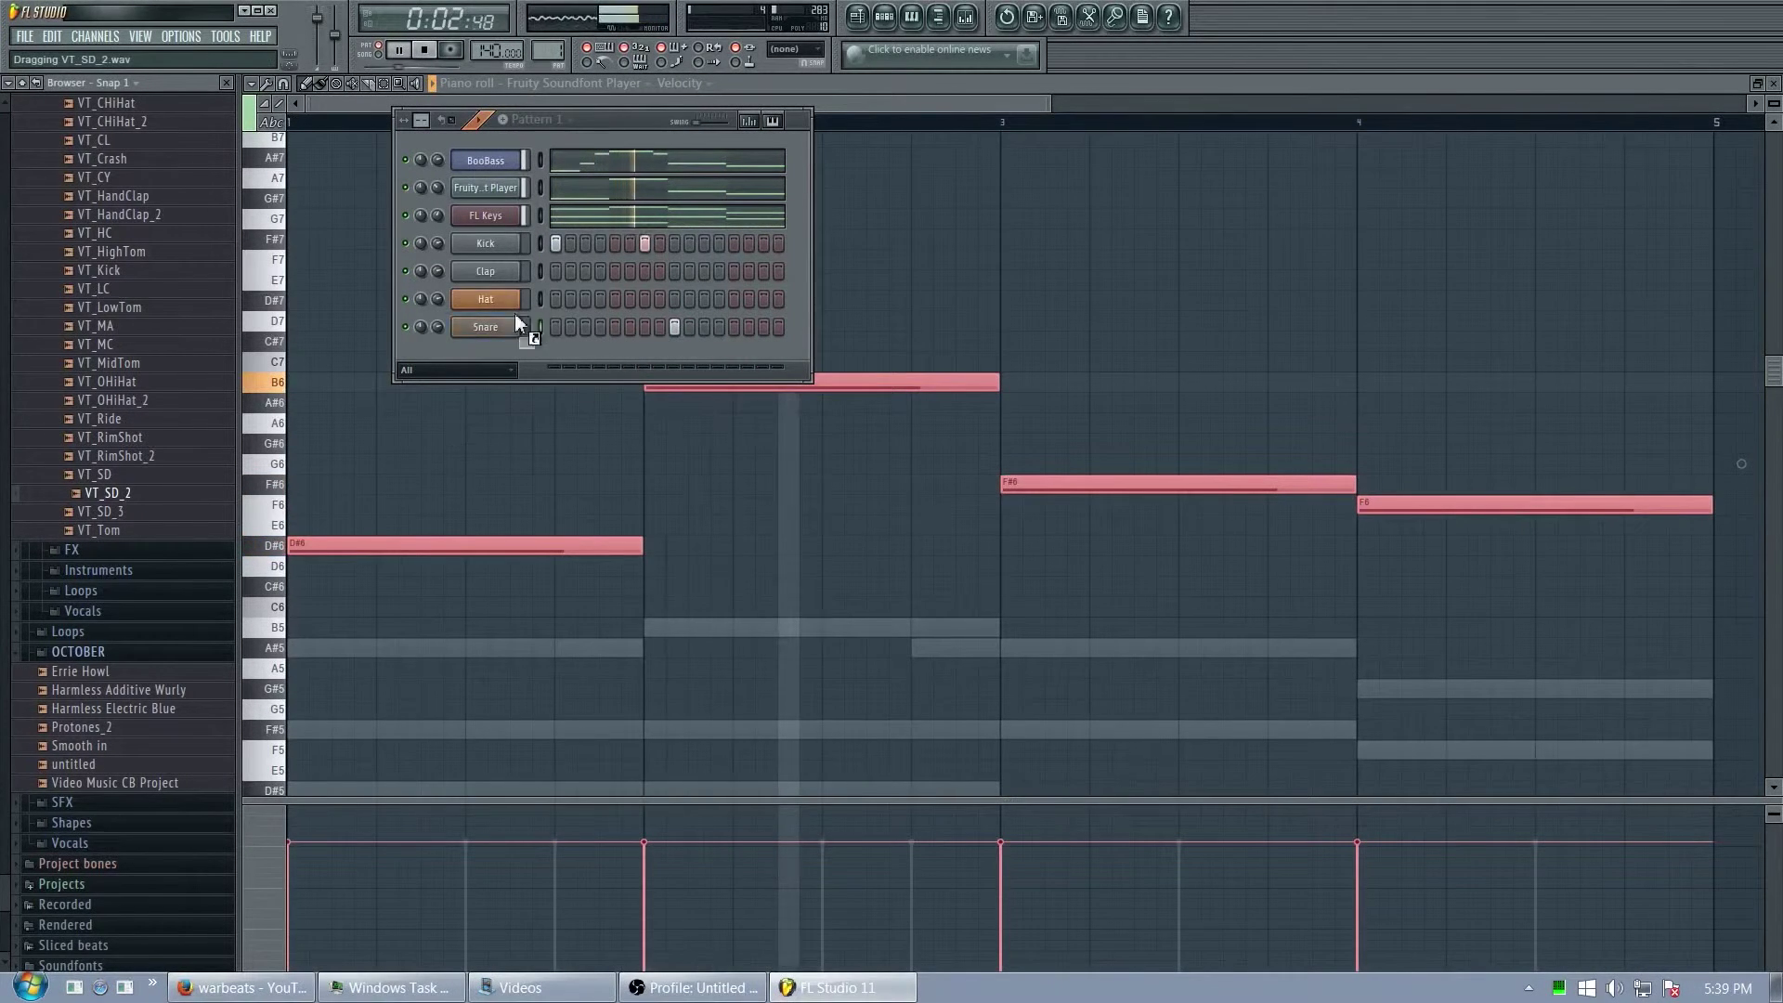
- Replace the Snare channel's sample with VT_SD_2 and the Kick channel's with VT_BD, previewing VT_HandClap in between
left_click_drag(515, 317, 516, 323)
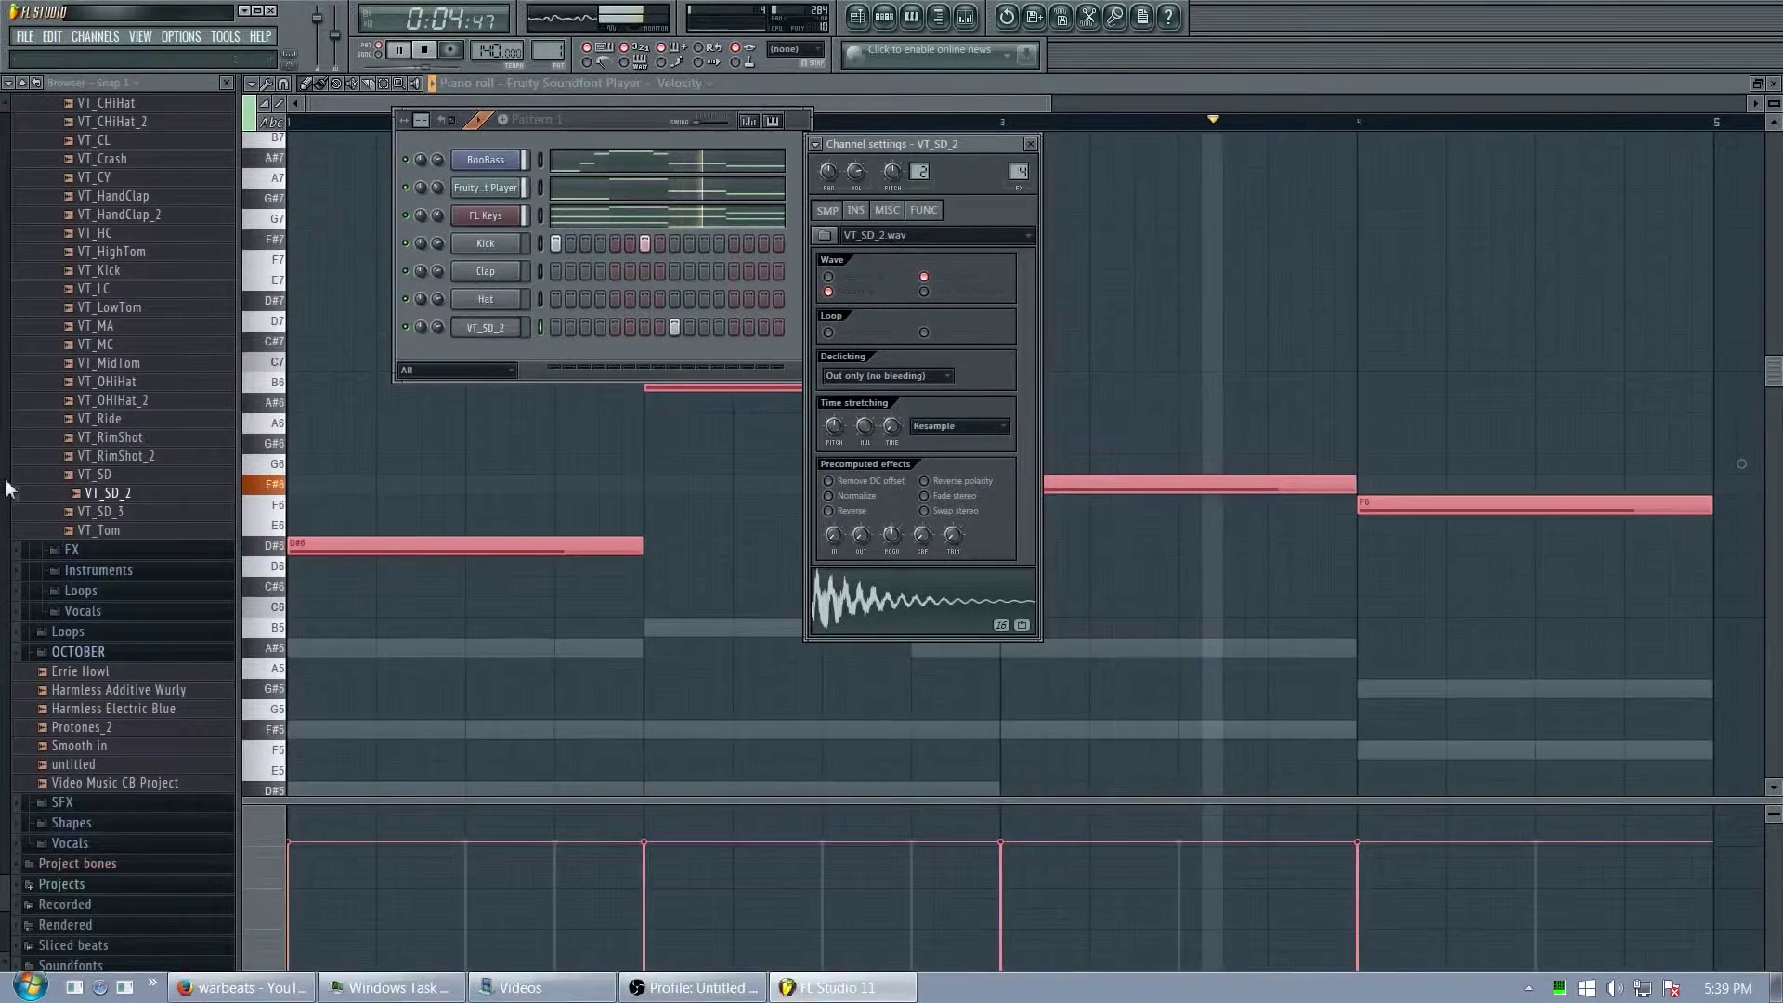
left_click(167, 198)
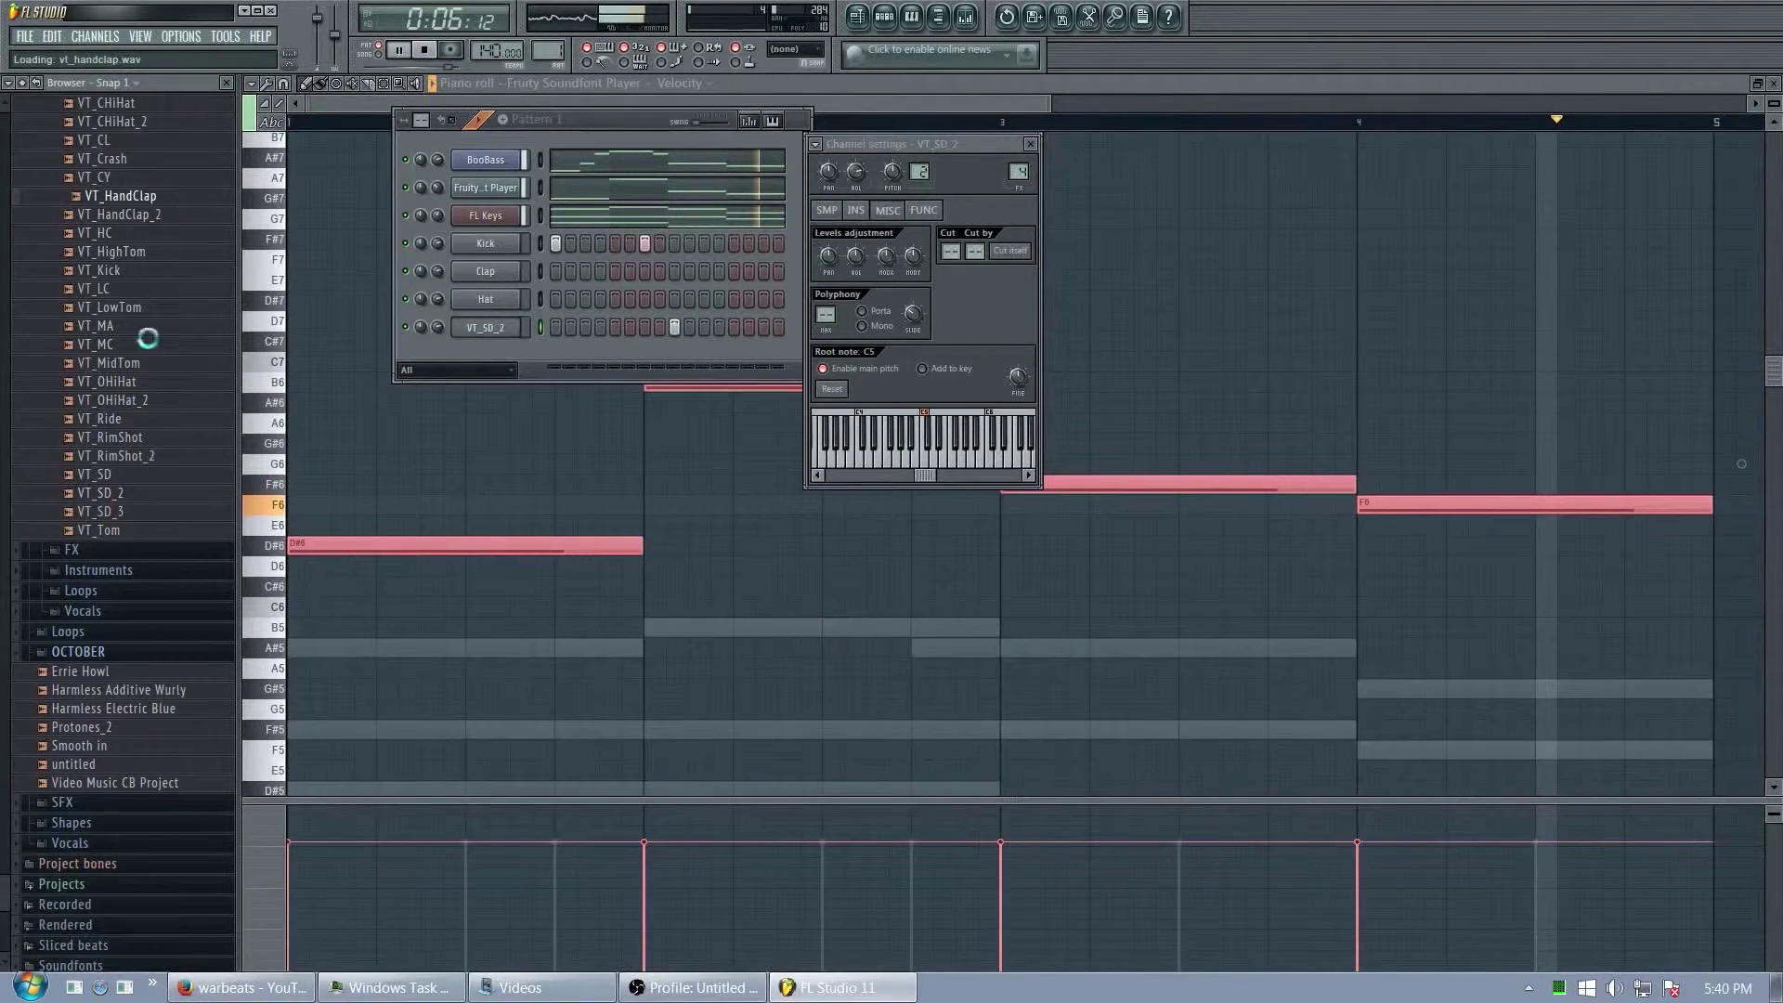
scroll(147, 343, "up", 5)
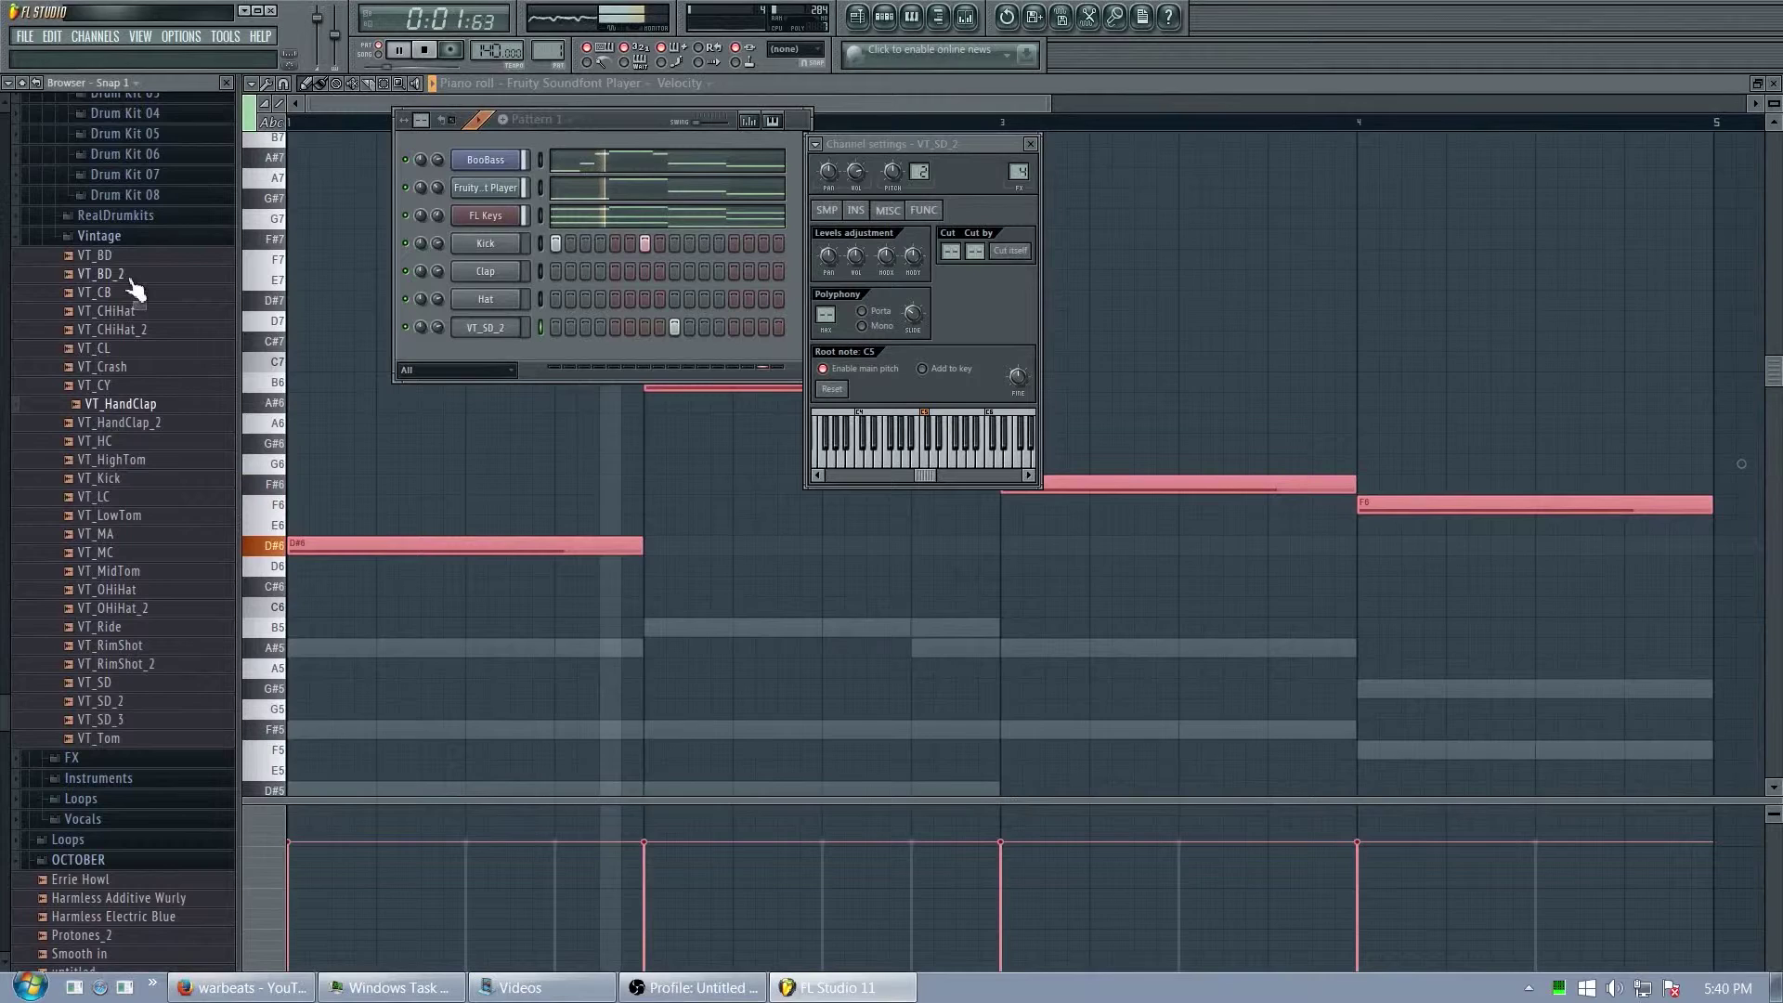
left_click_drag(102, 256, 492, 246)
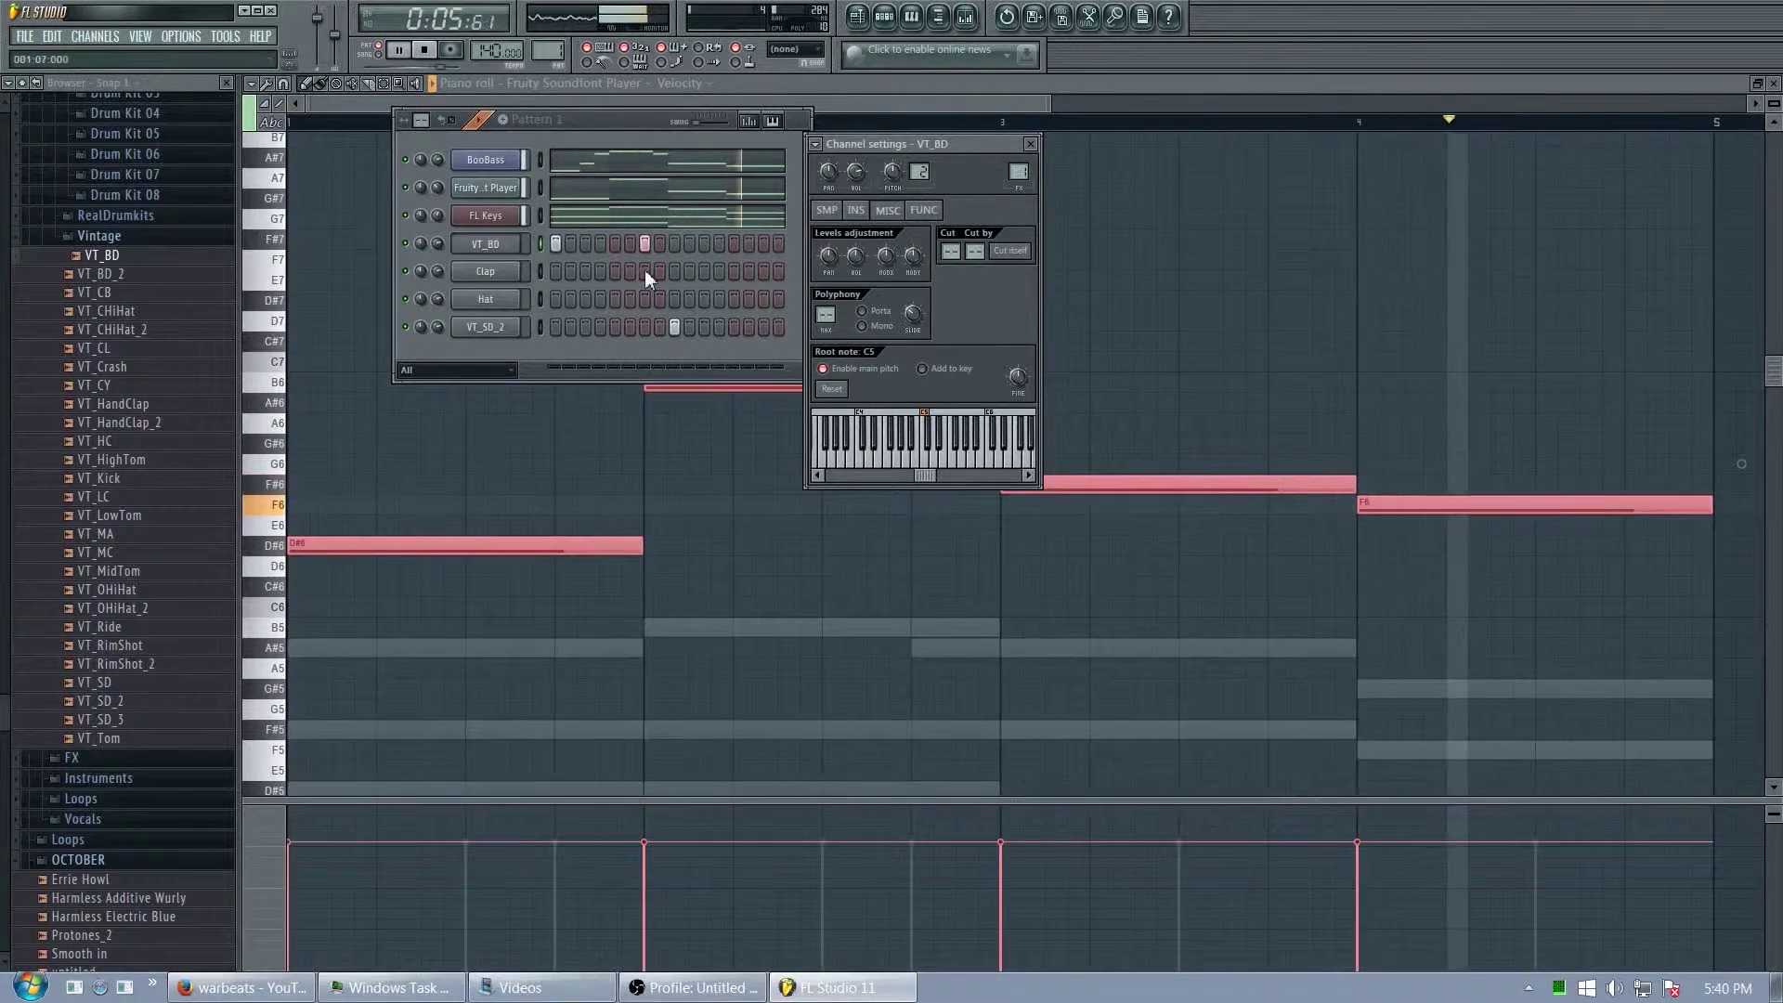
- Open the VT_BD channel in the piano roll, stop playback, and shorten both kick notes to one step each
right_click(491, 244)
left_click(568, 245)
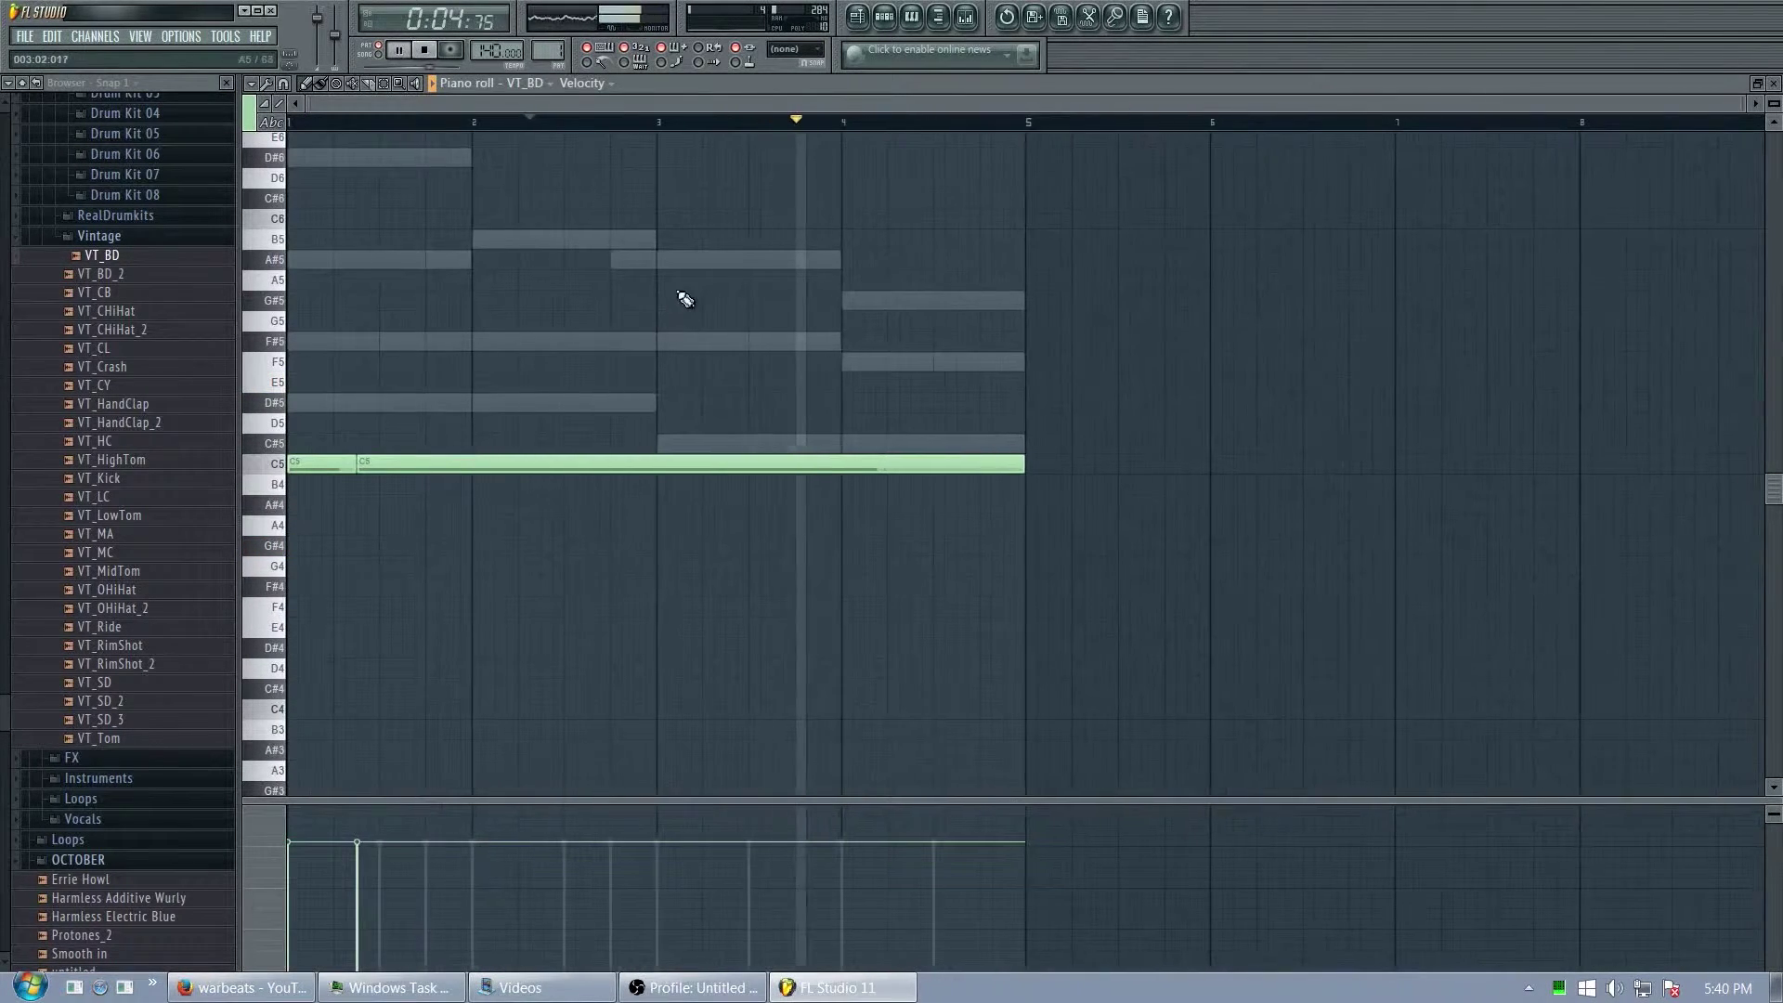
key("space")
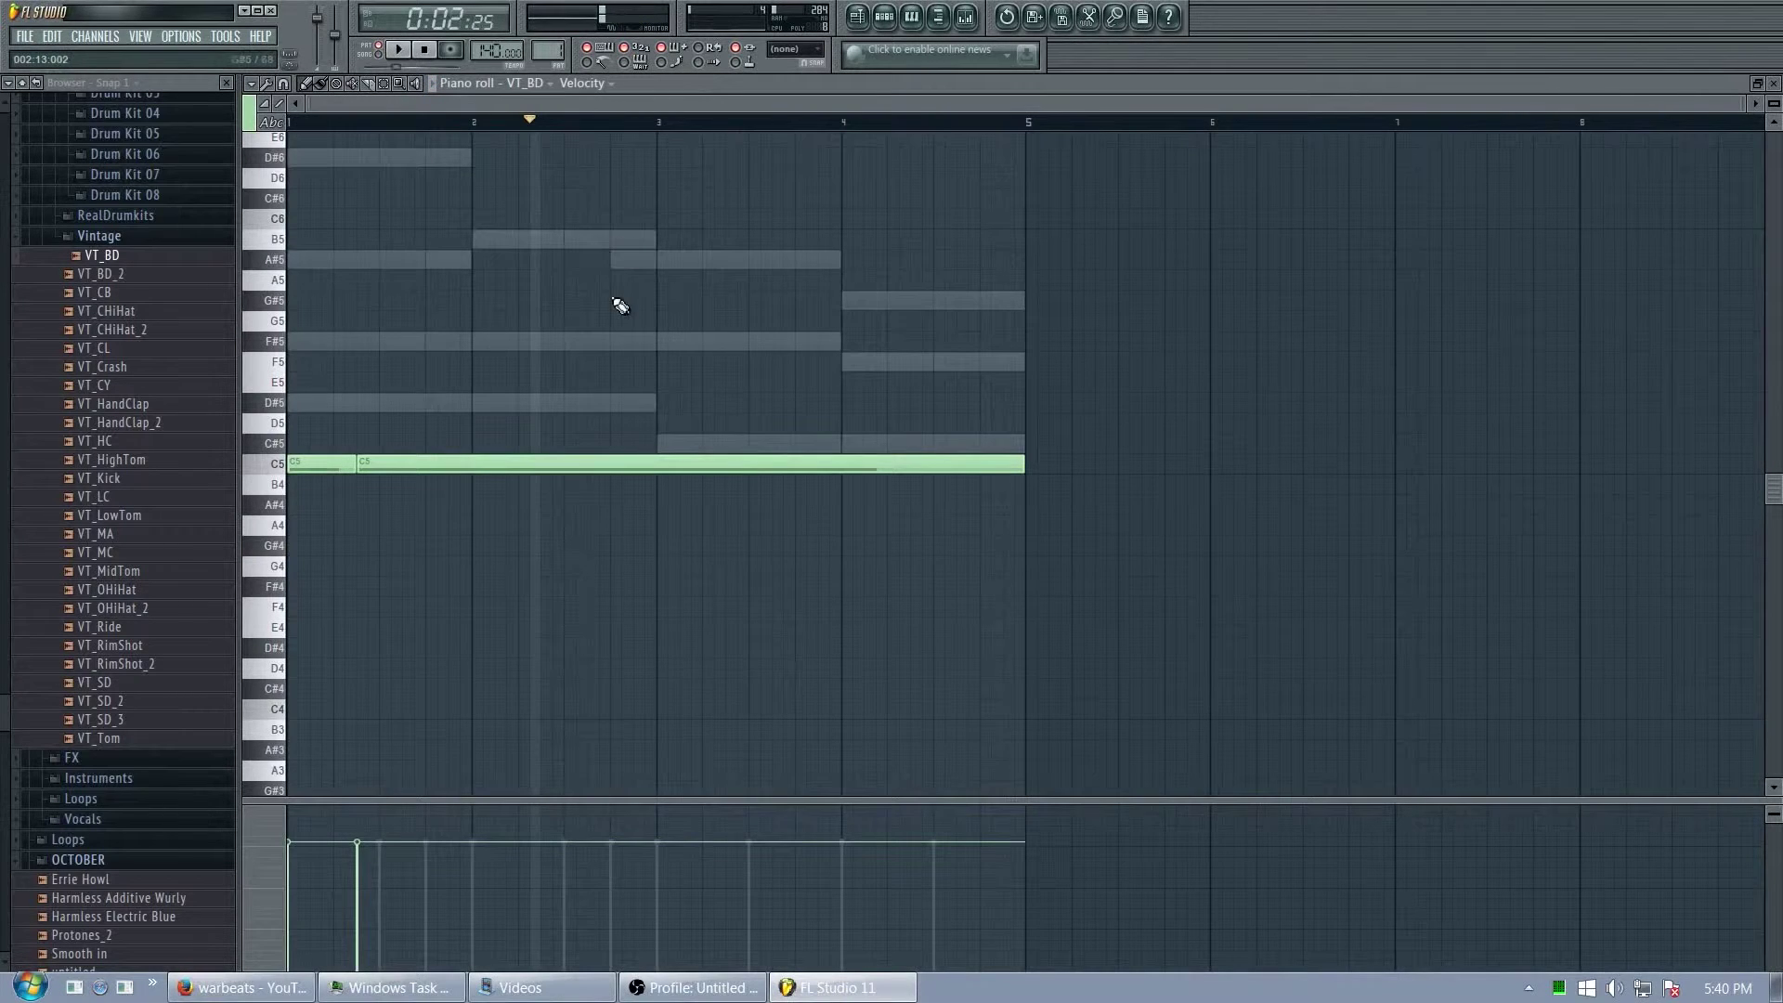
key("ctrl+a")
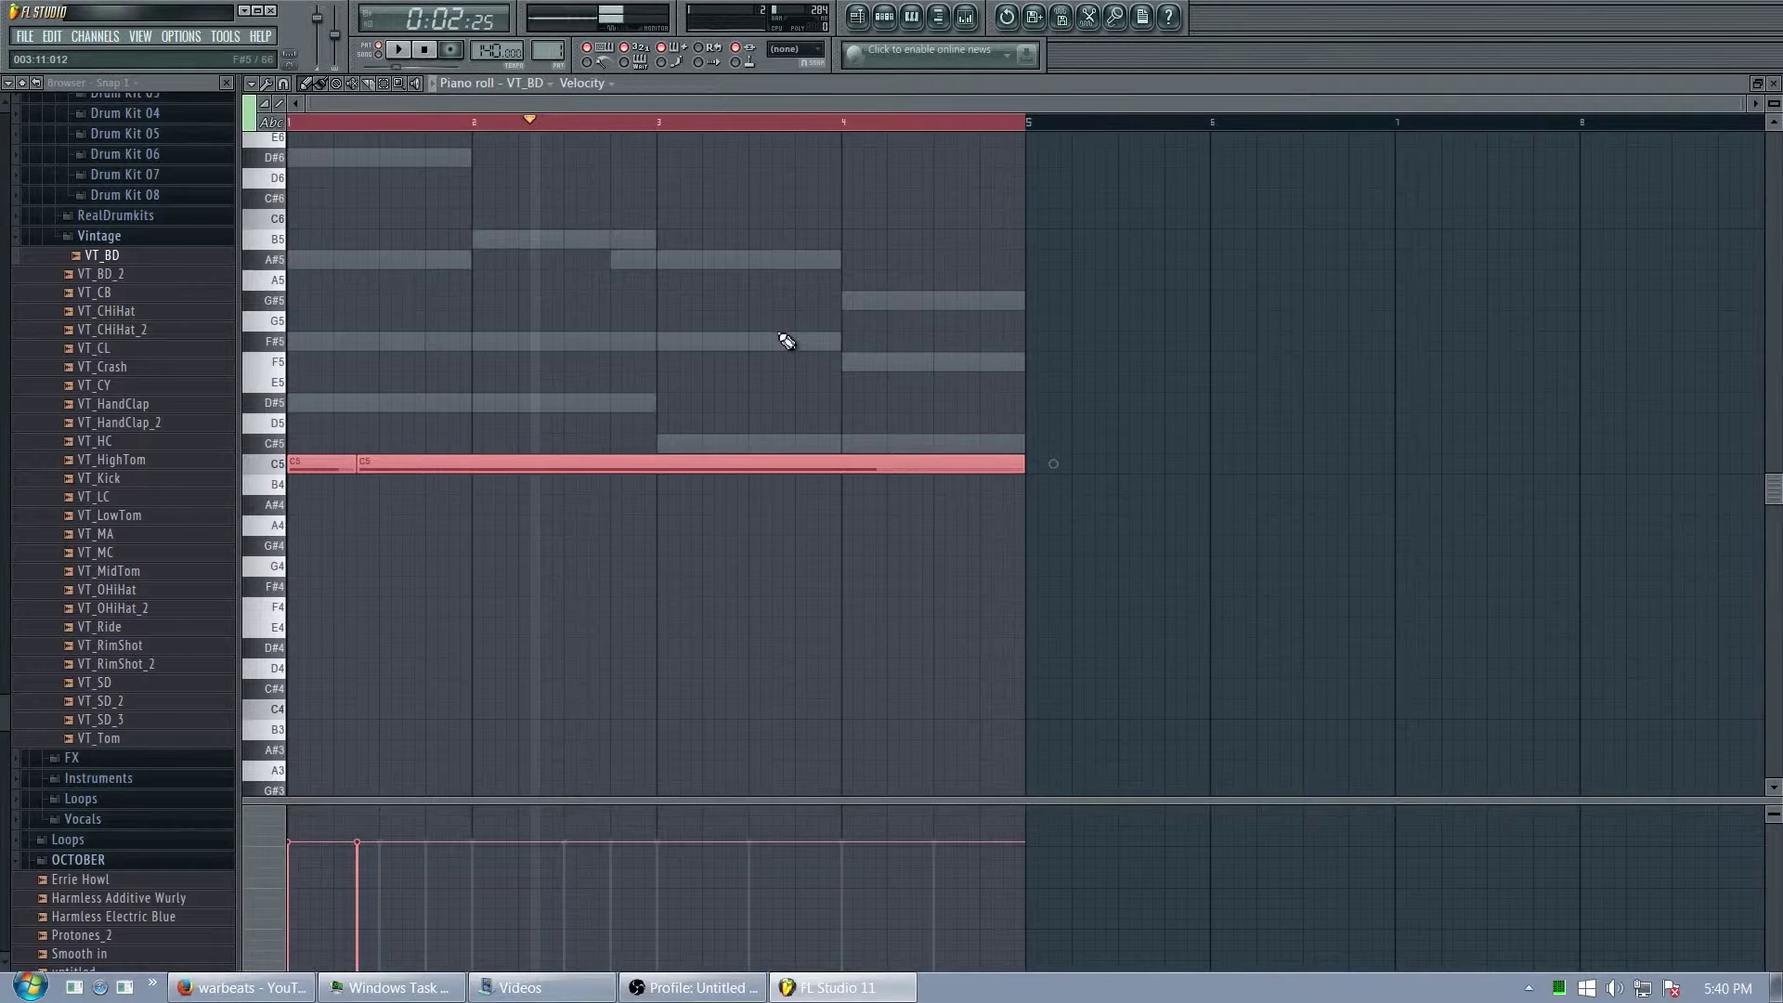
key("ctrl+z")
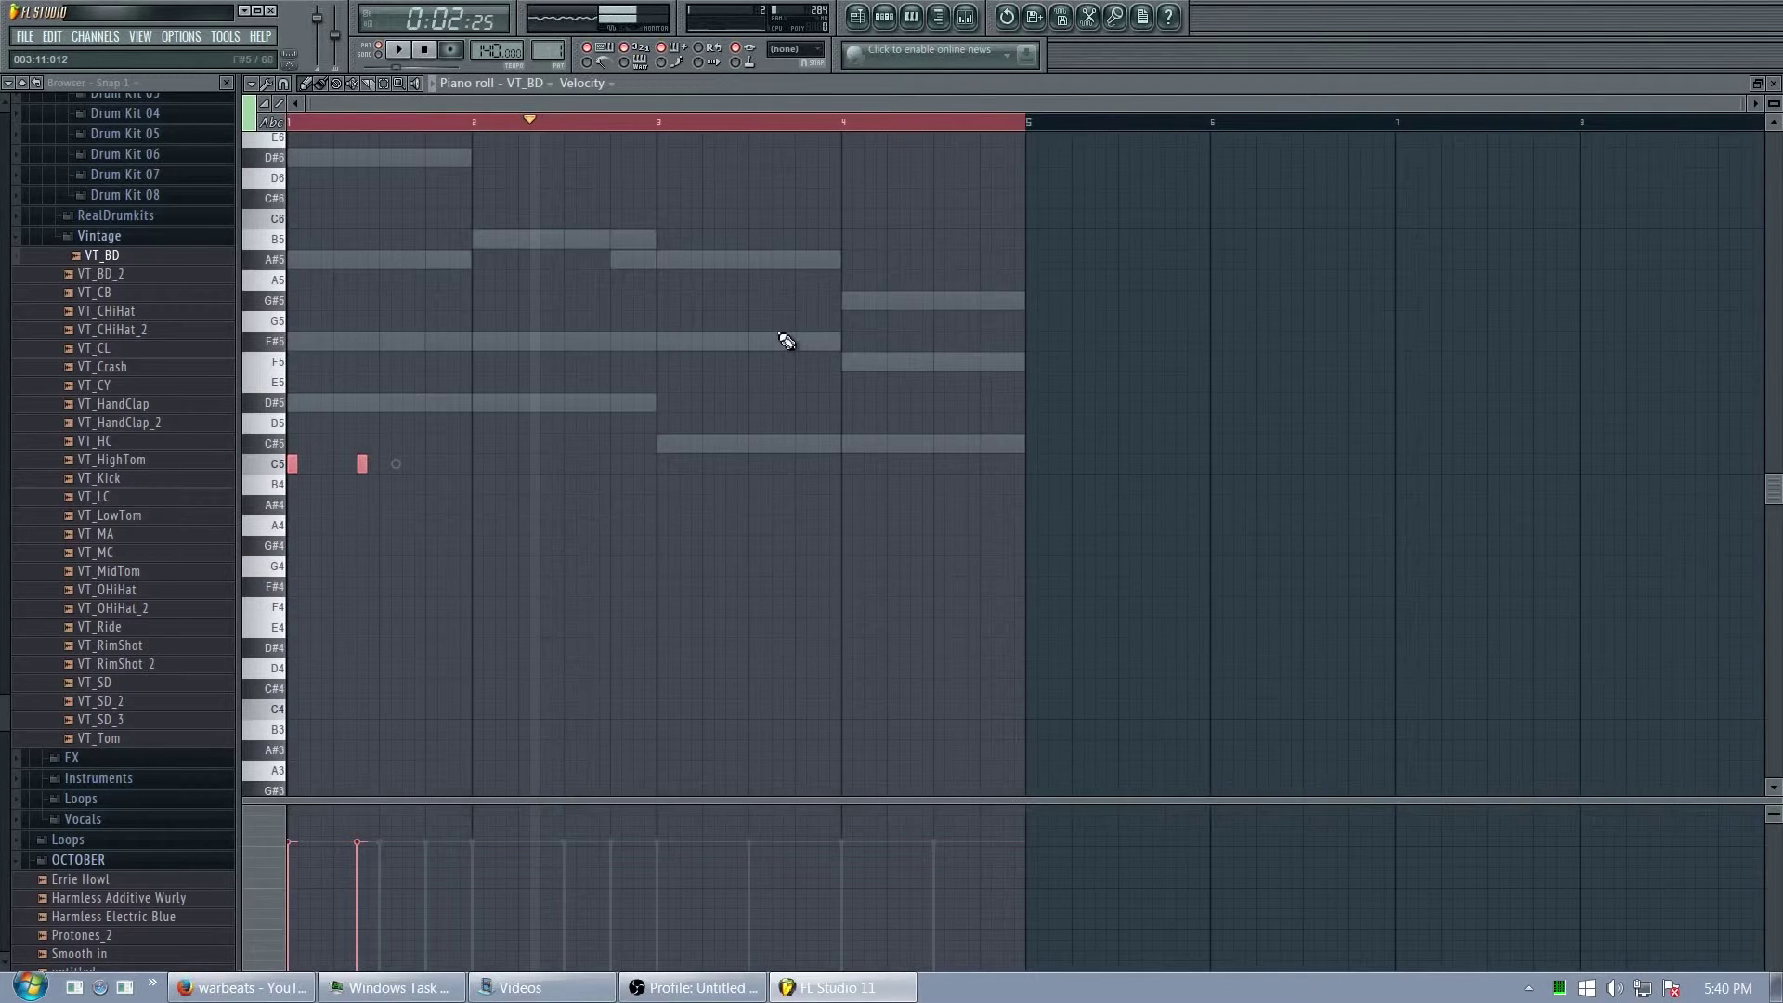
- Repeat the first bar of VT_BD kick notes across bars 2 to 4, deleting the stray E6 notes
left_click(474, 122)
left_click_drag(456, 125, 288, 124)
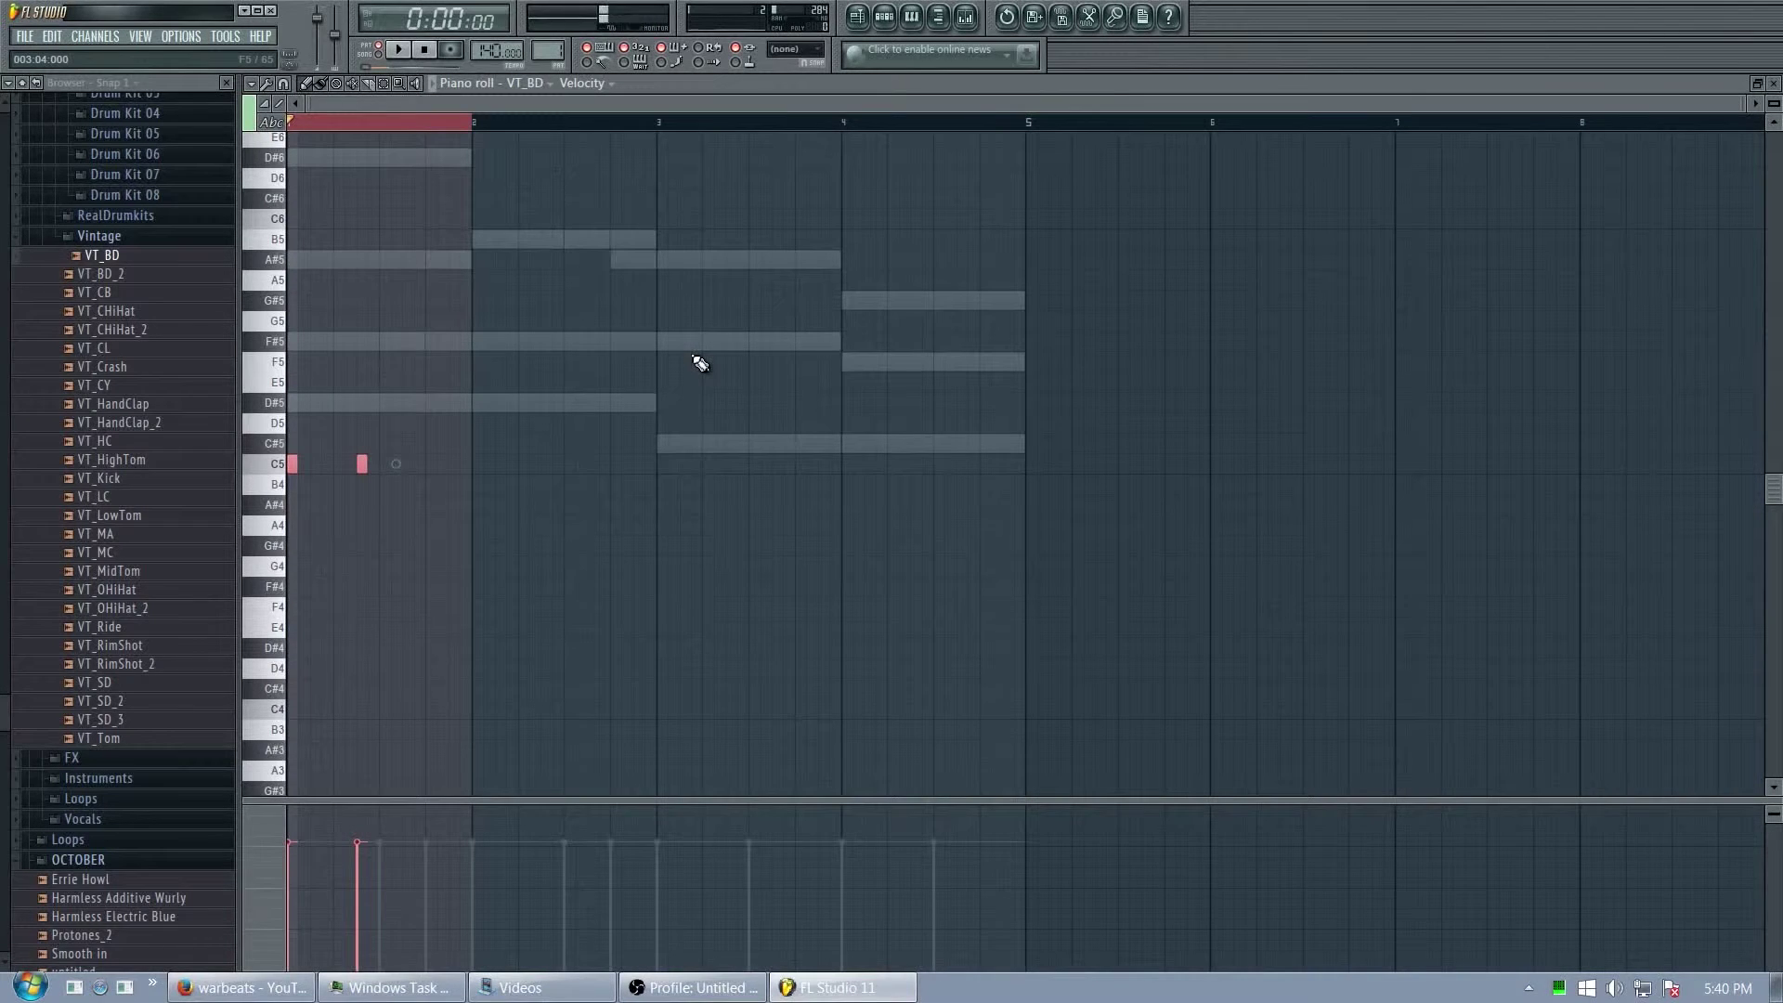
key("ctrl+b")
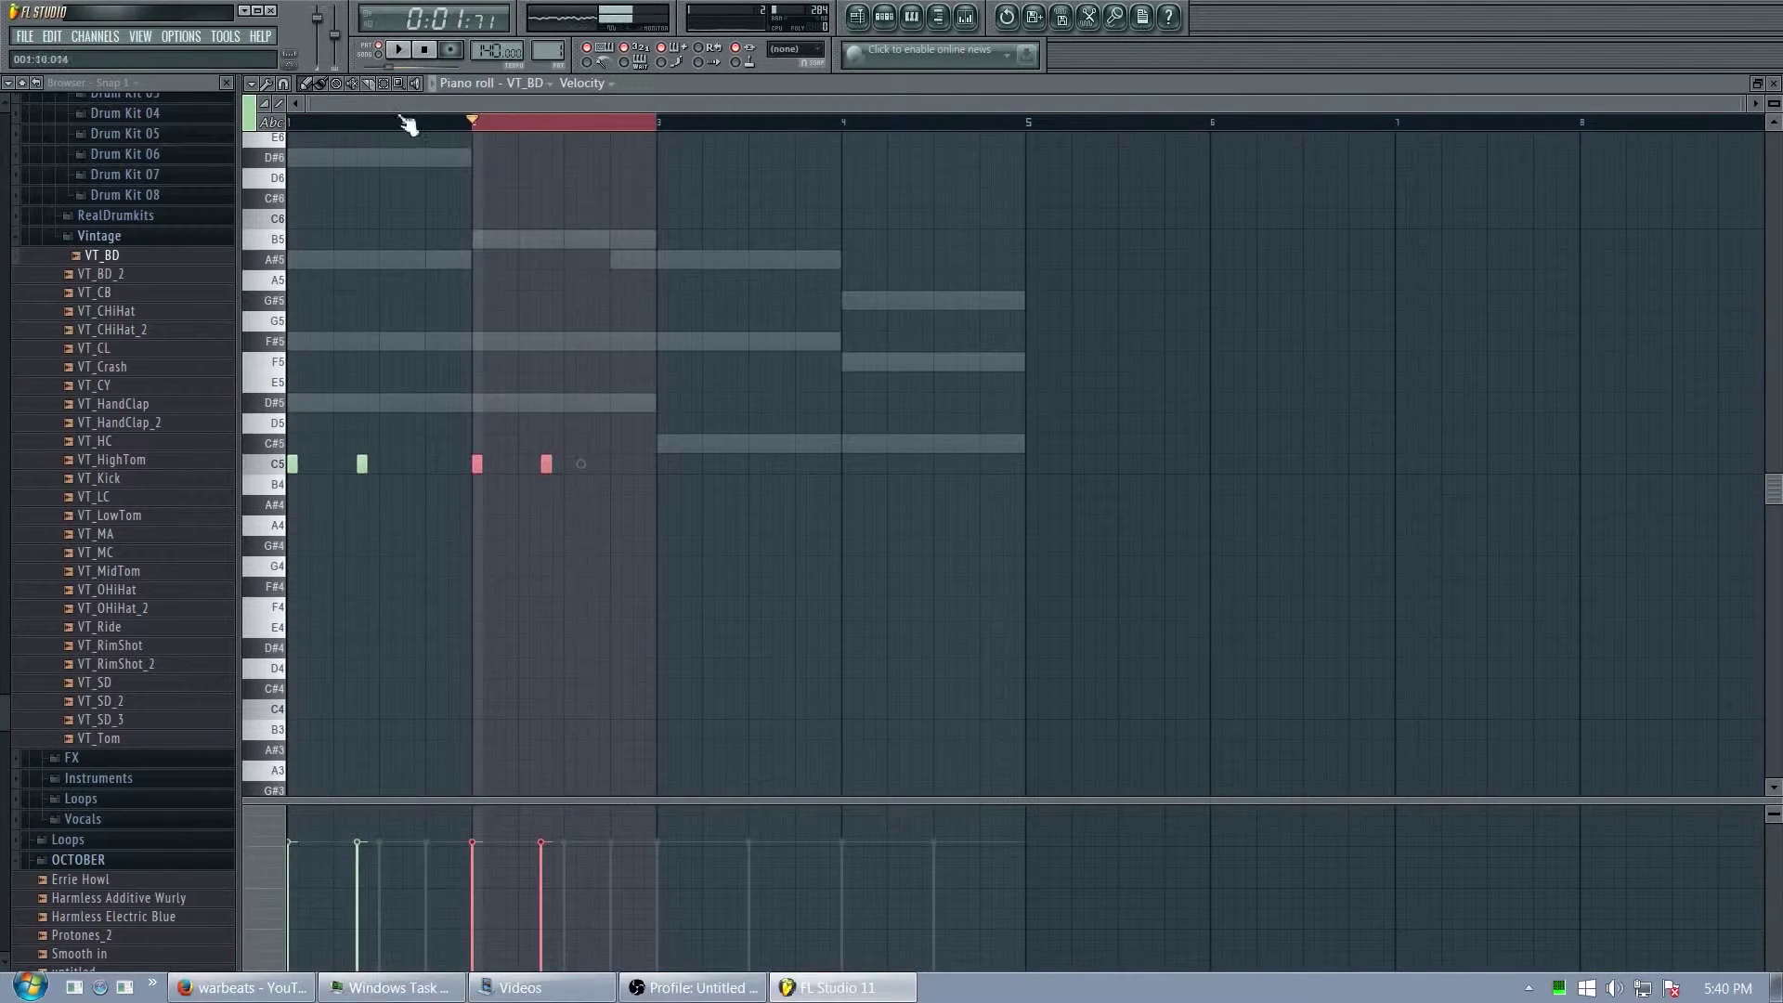
left_click(614, 140)
key("ctrl+b")
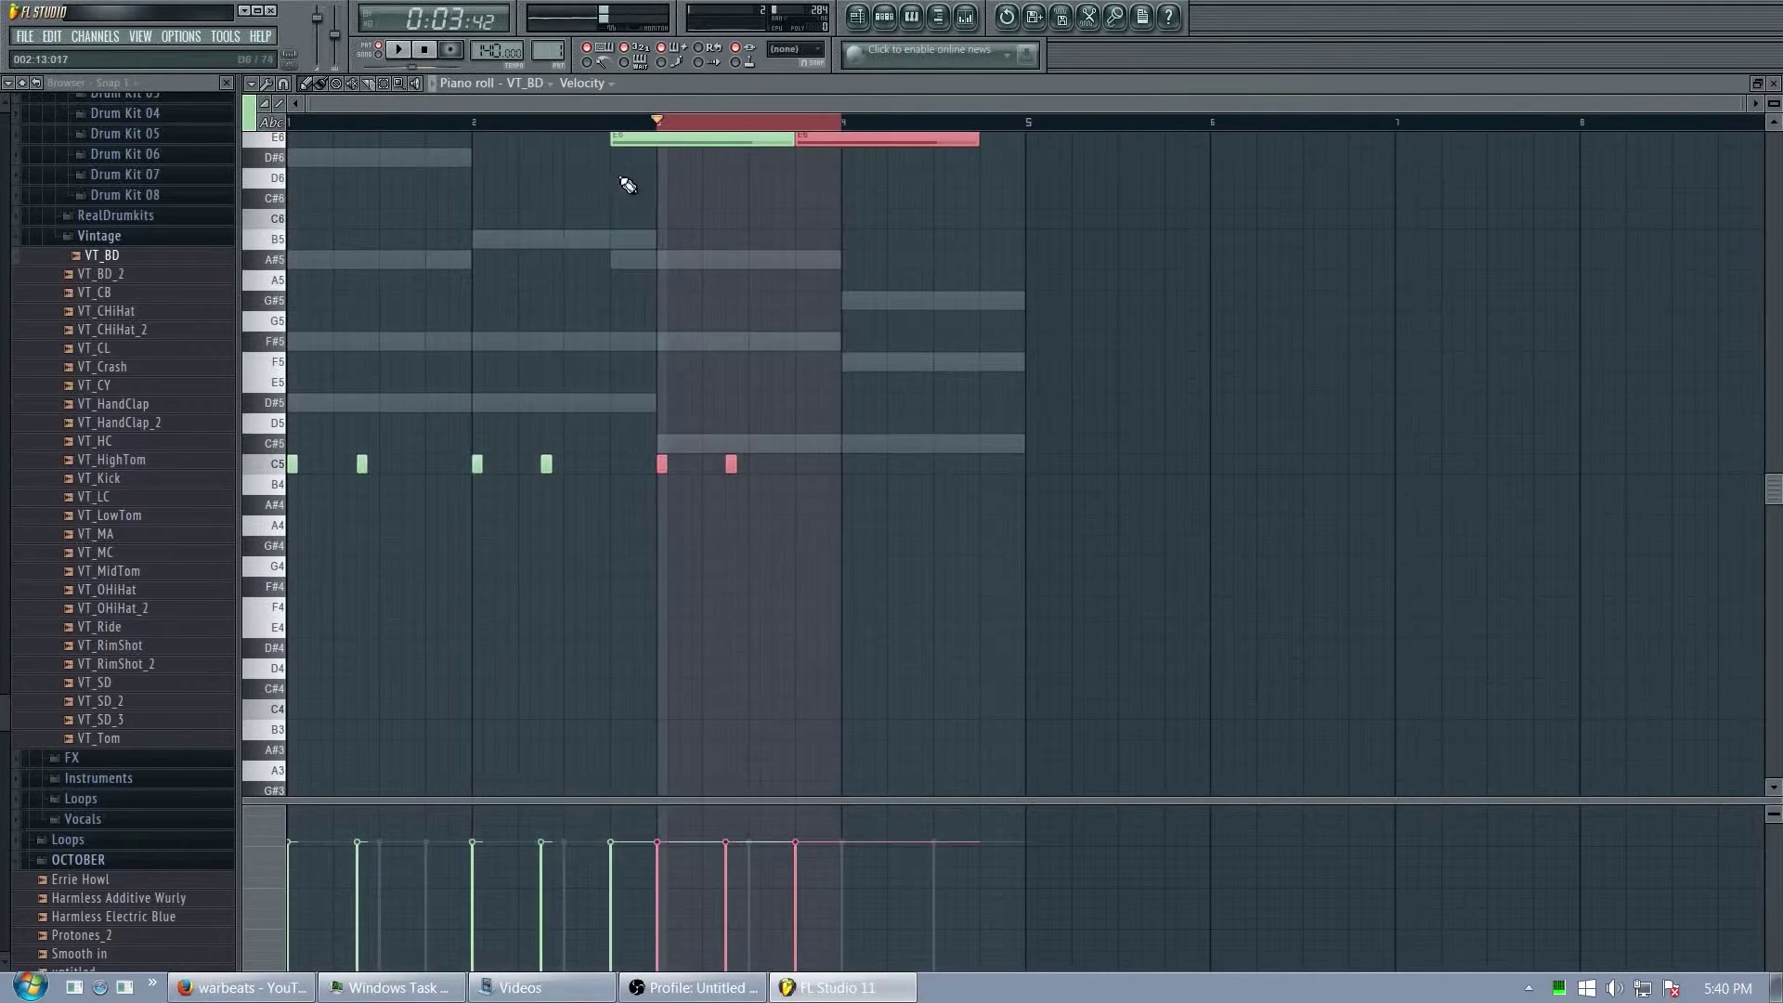
right_click(847, 142)
right_click(766, 141)
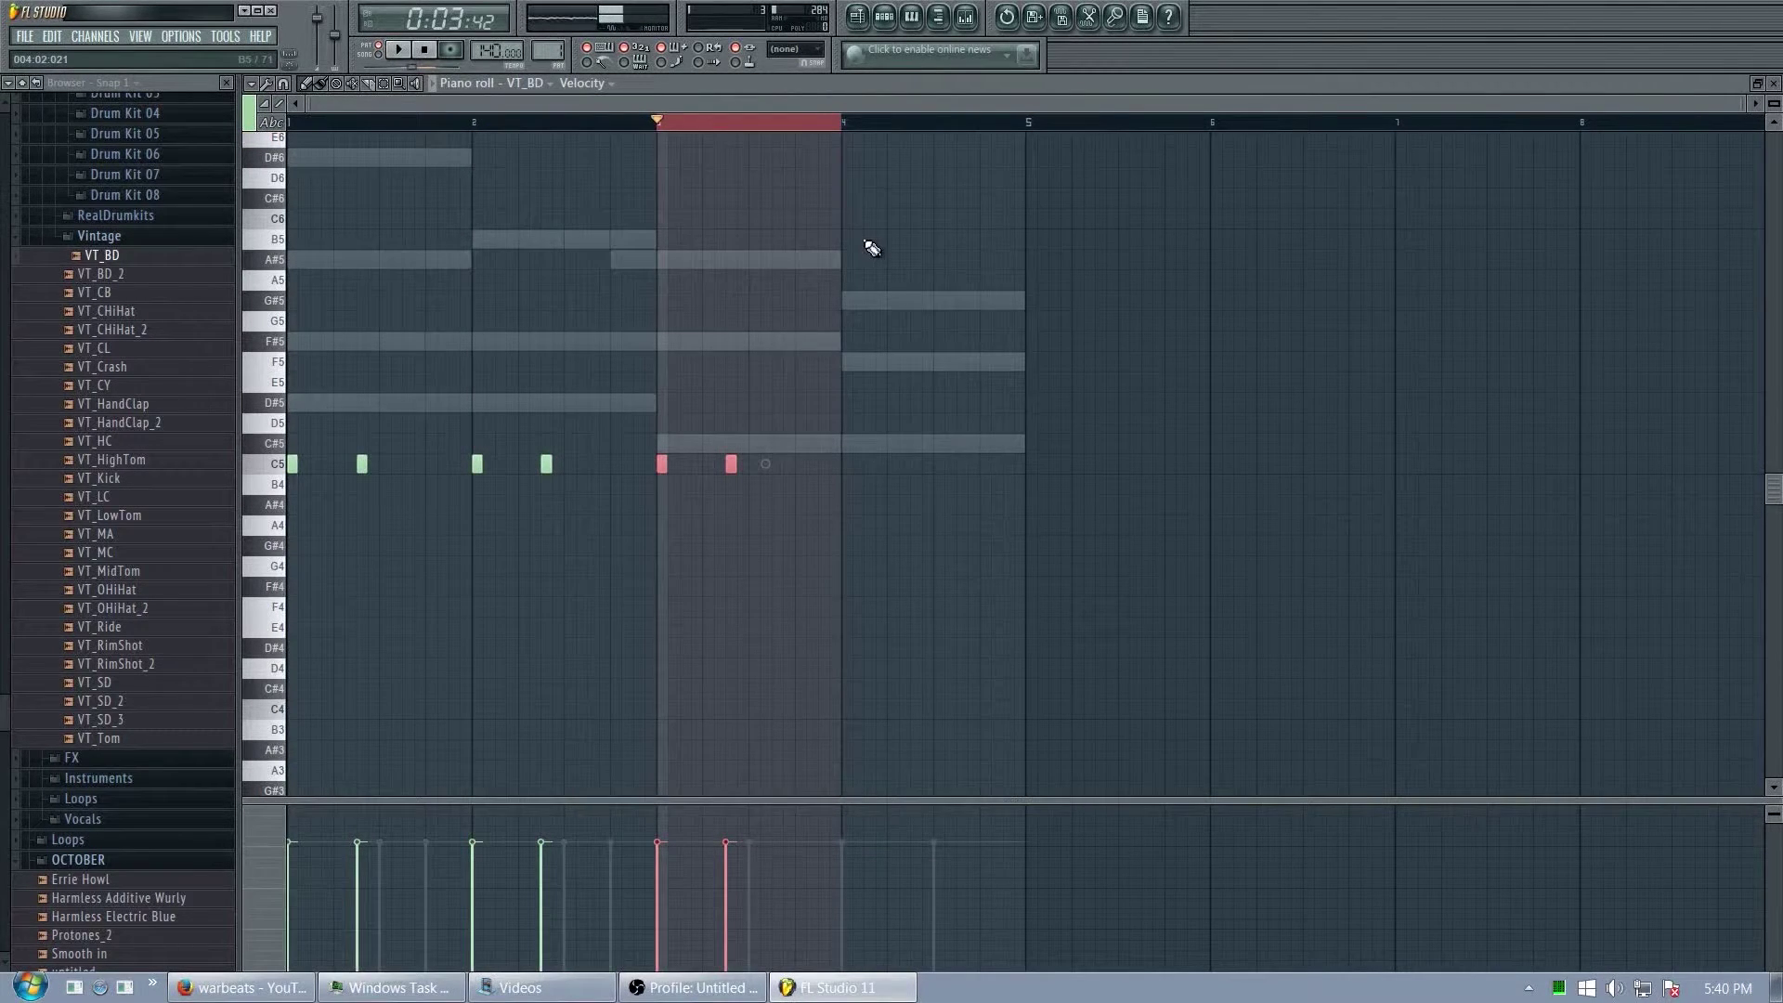
key("ctrl+b")
- Open the VT_SD_2 channel in the piano roll and shorten its C5 note to one step
left_click(884, 16)
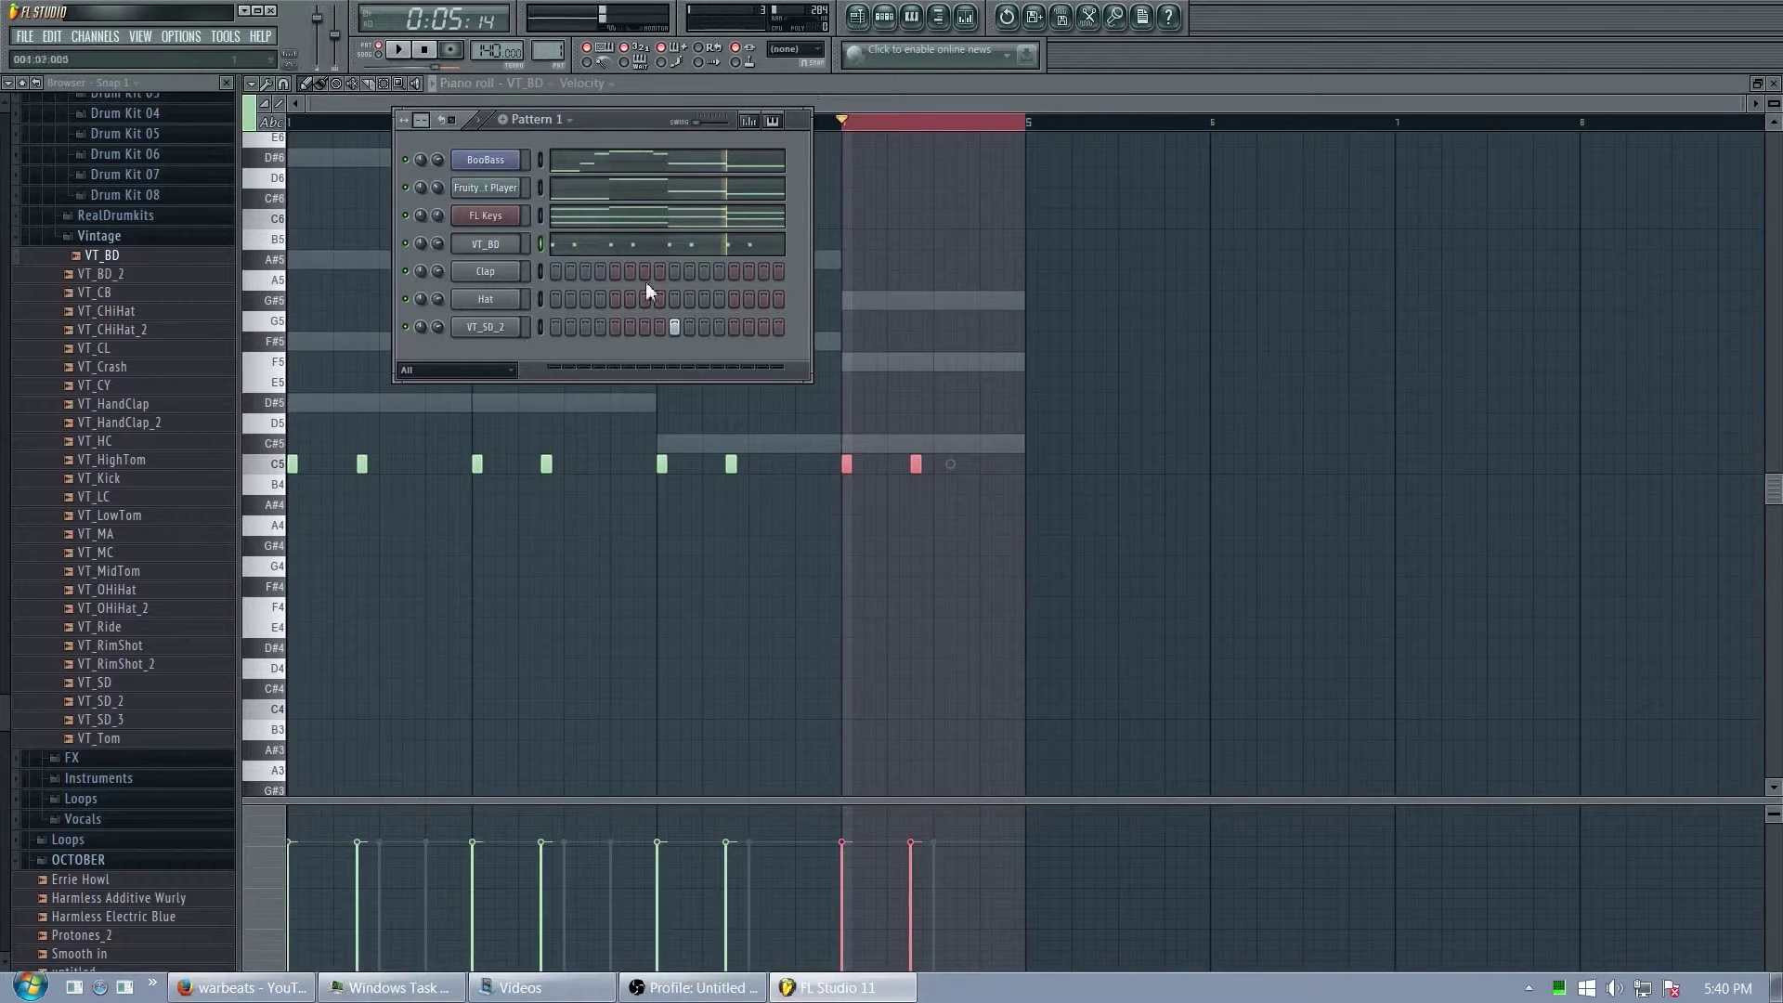
right_click(492, 329)
left_click(550, 327)
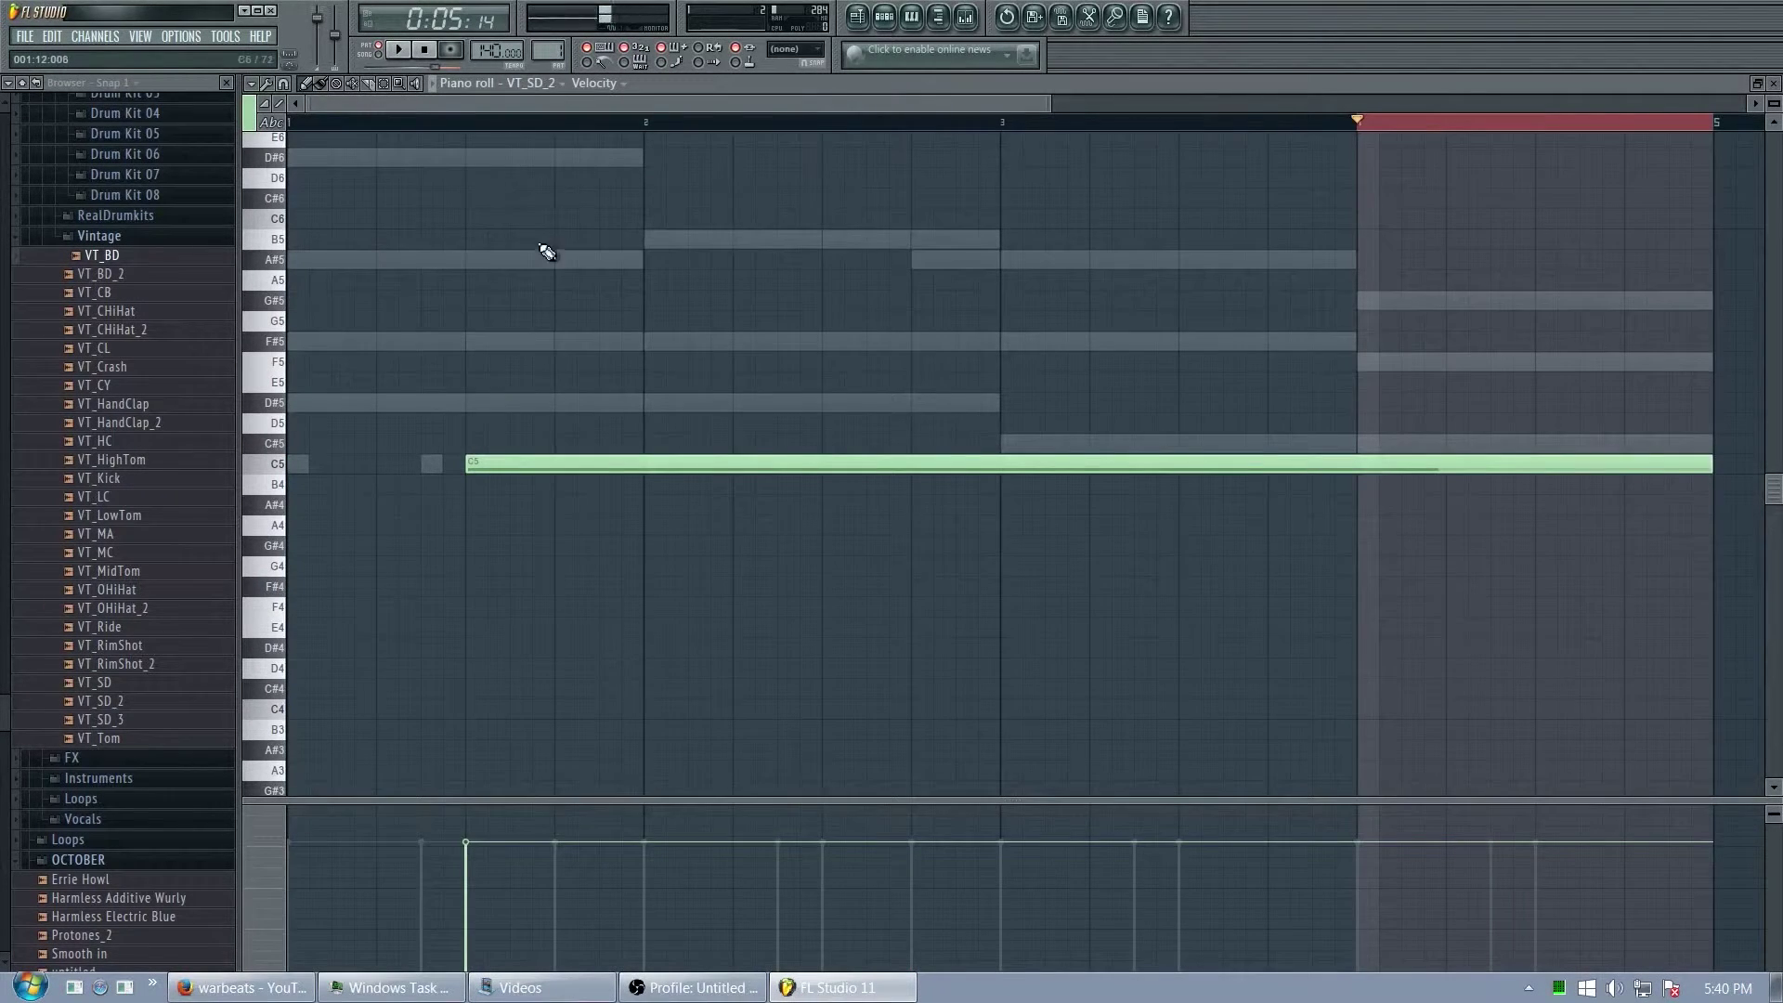
key("ctrl+a")
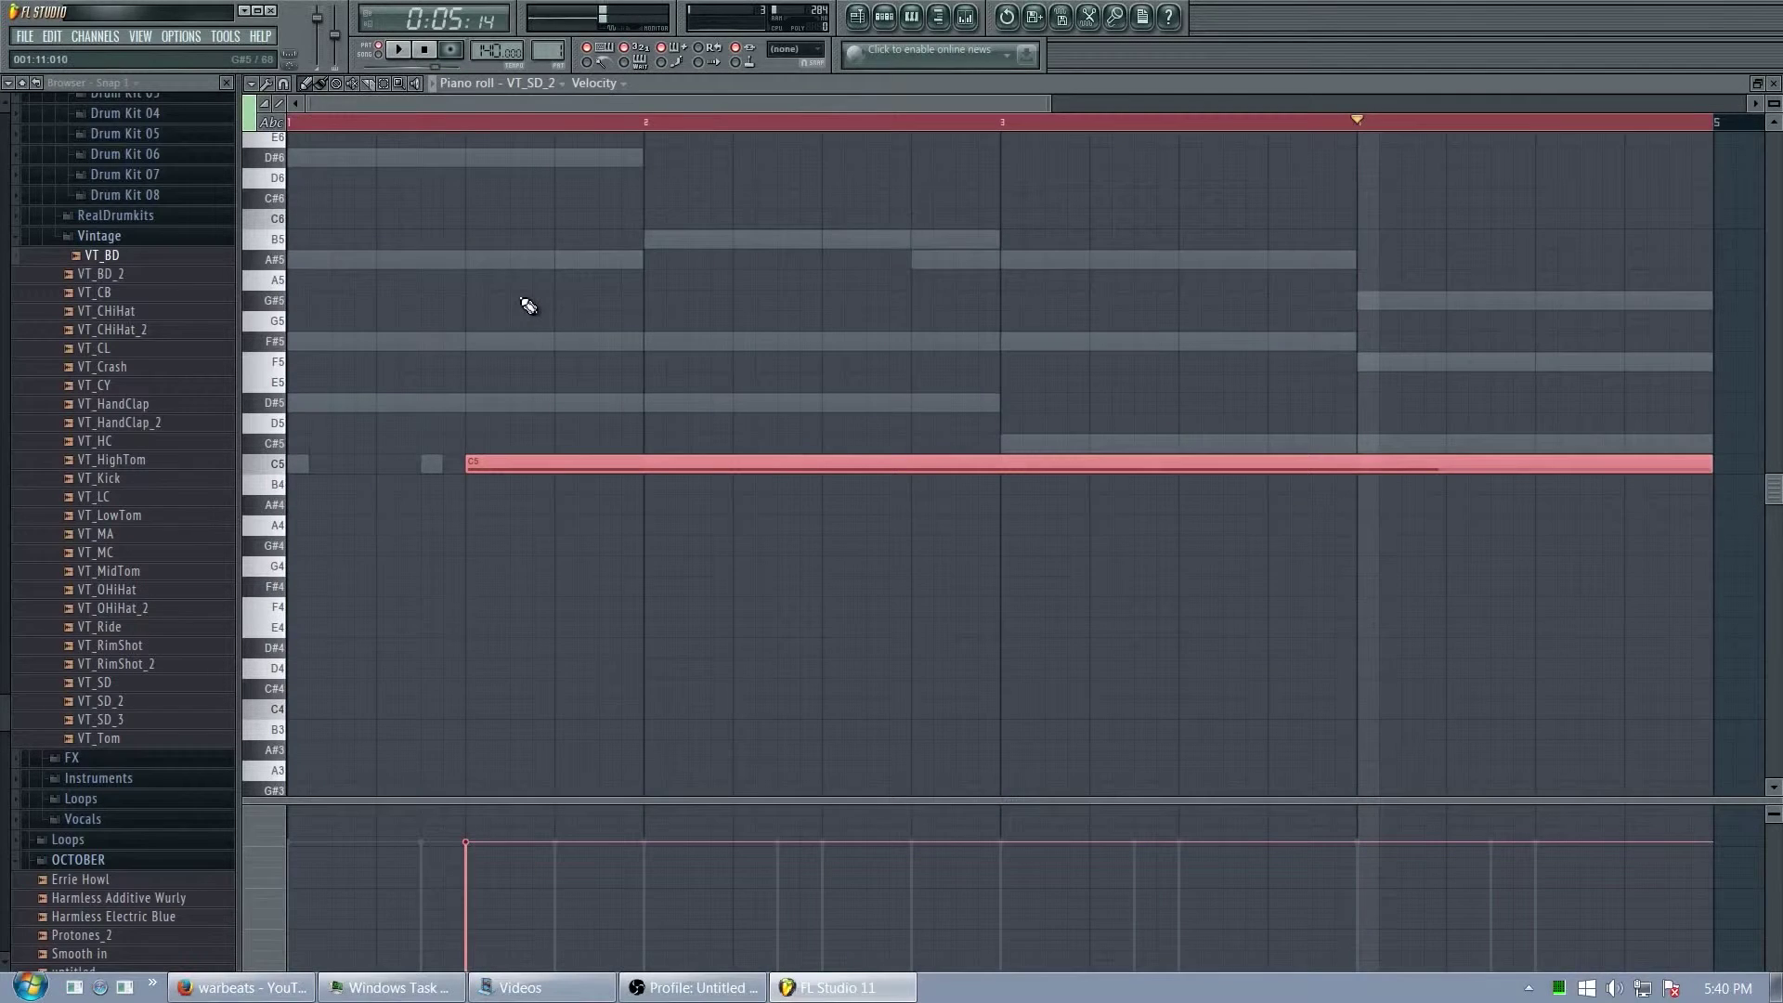
key("ctrl+z")
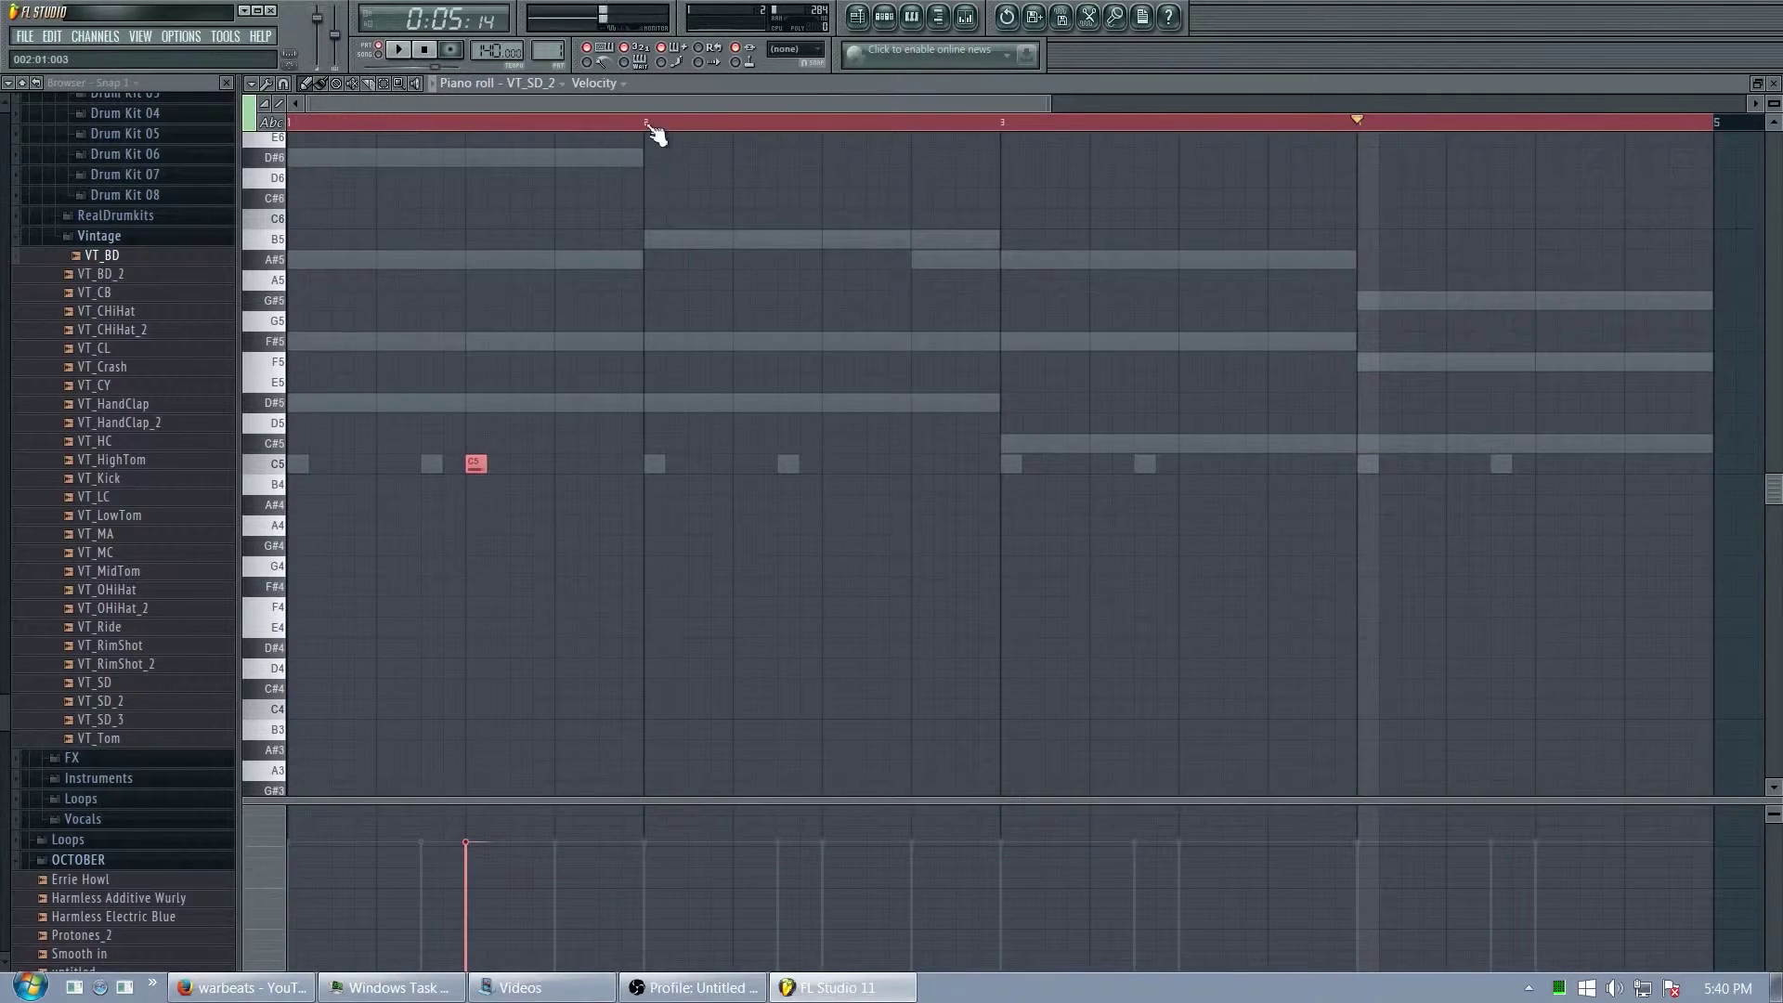
- Repeat the first bar of the VT_SD_2 snare across bars 2 to 4 and deselect the notes
left_click_drag(642, 122, 290, 135)
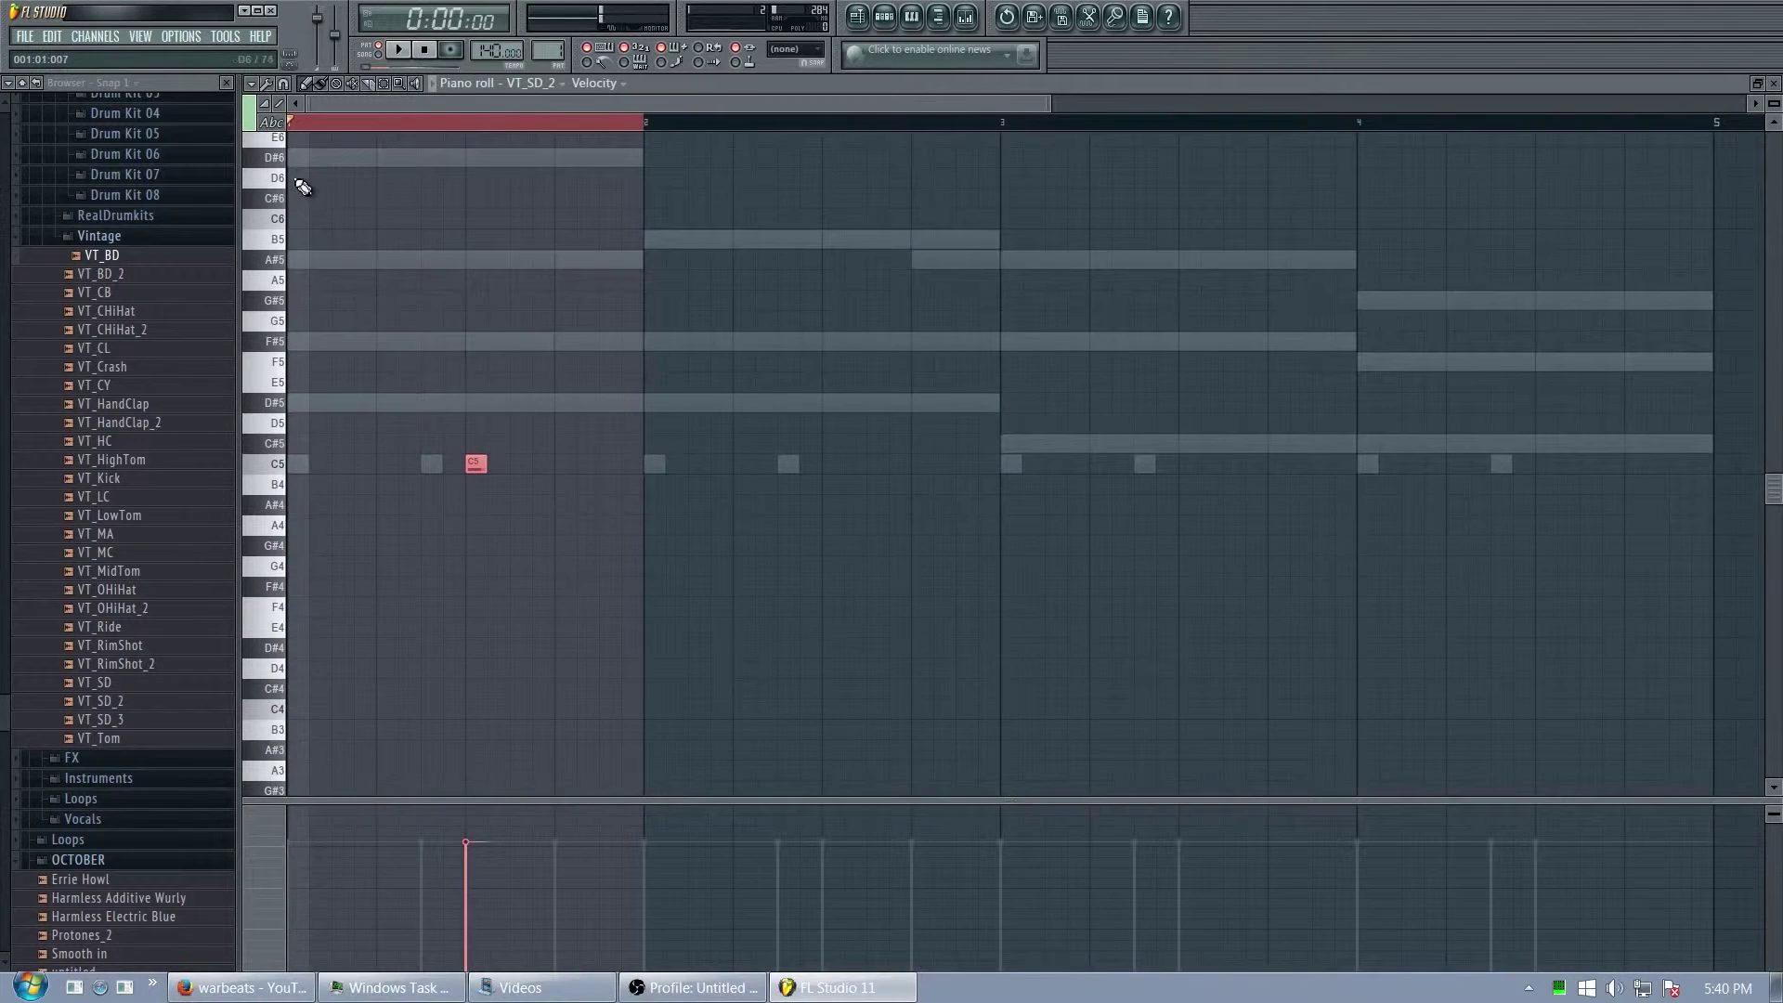
key("ctrl+b")
key("ctrl+b")
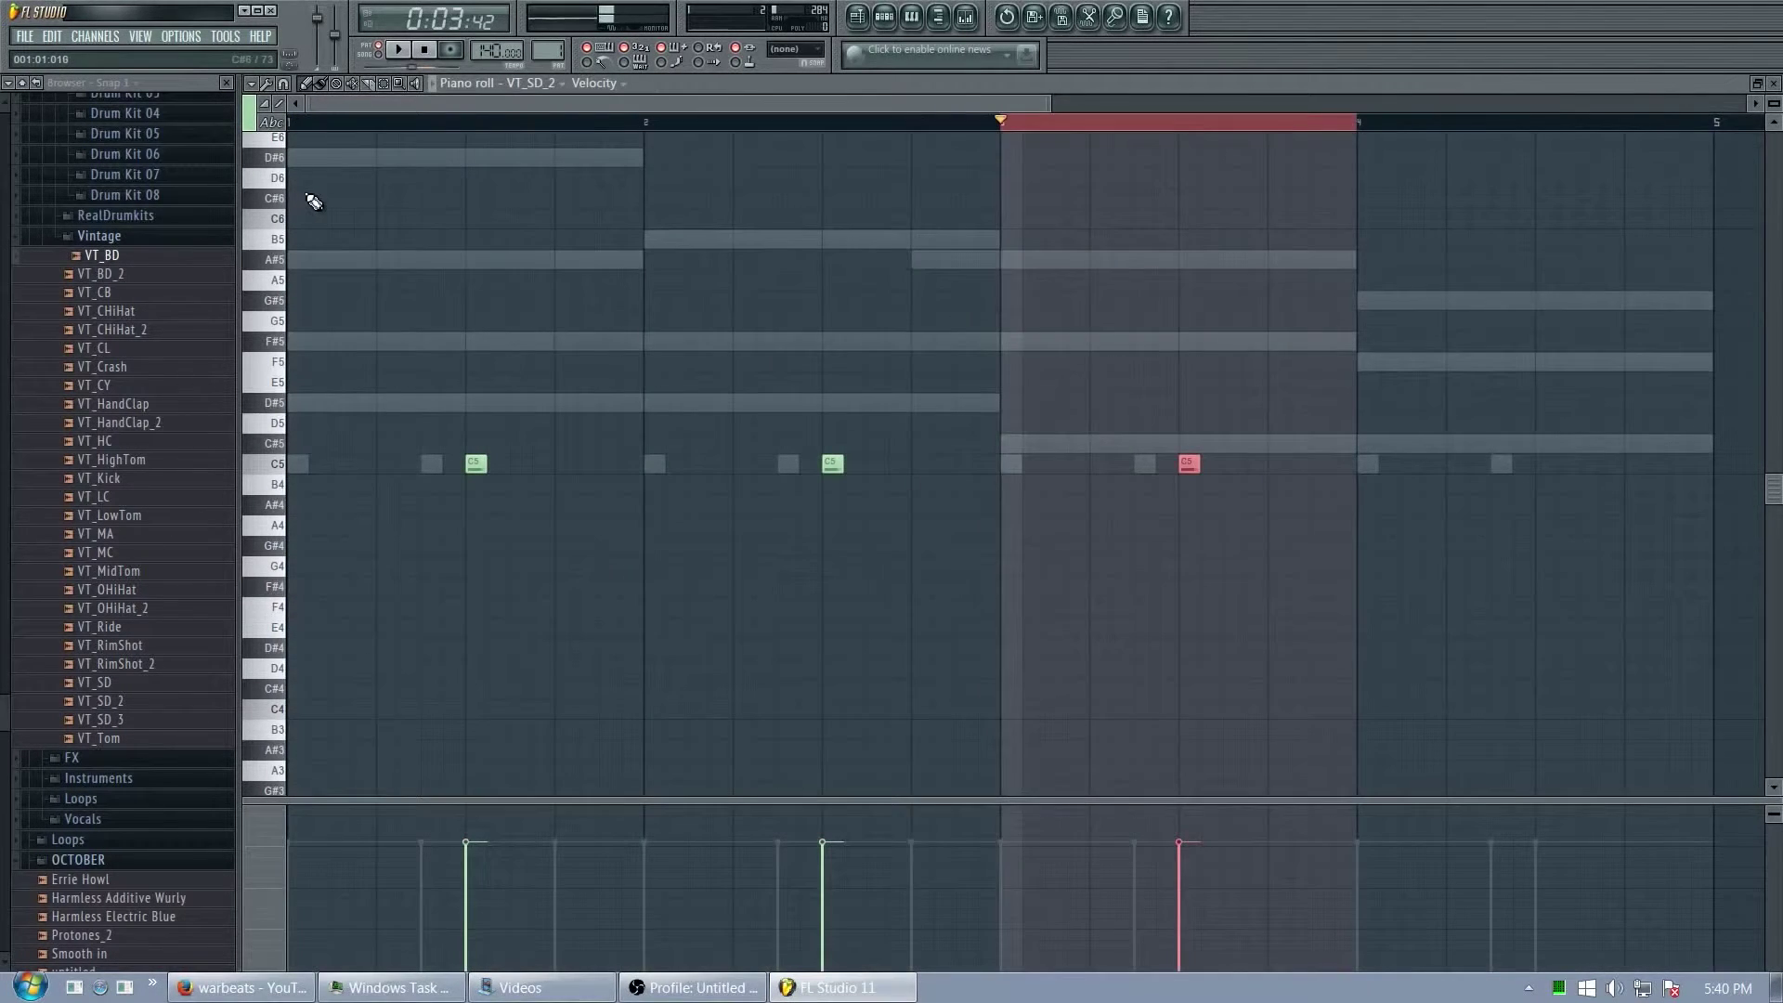
key("ctrl+b")
key("ctrl+d")
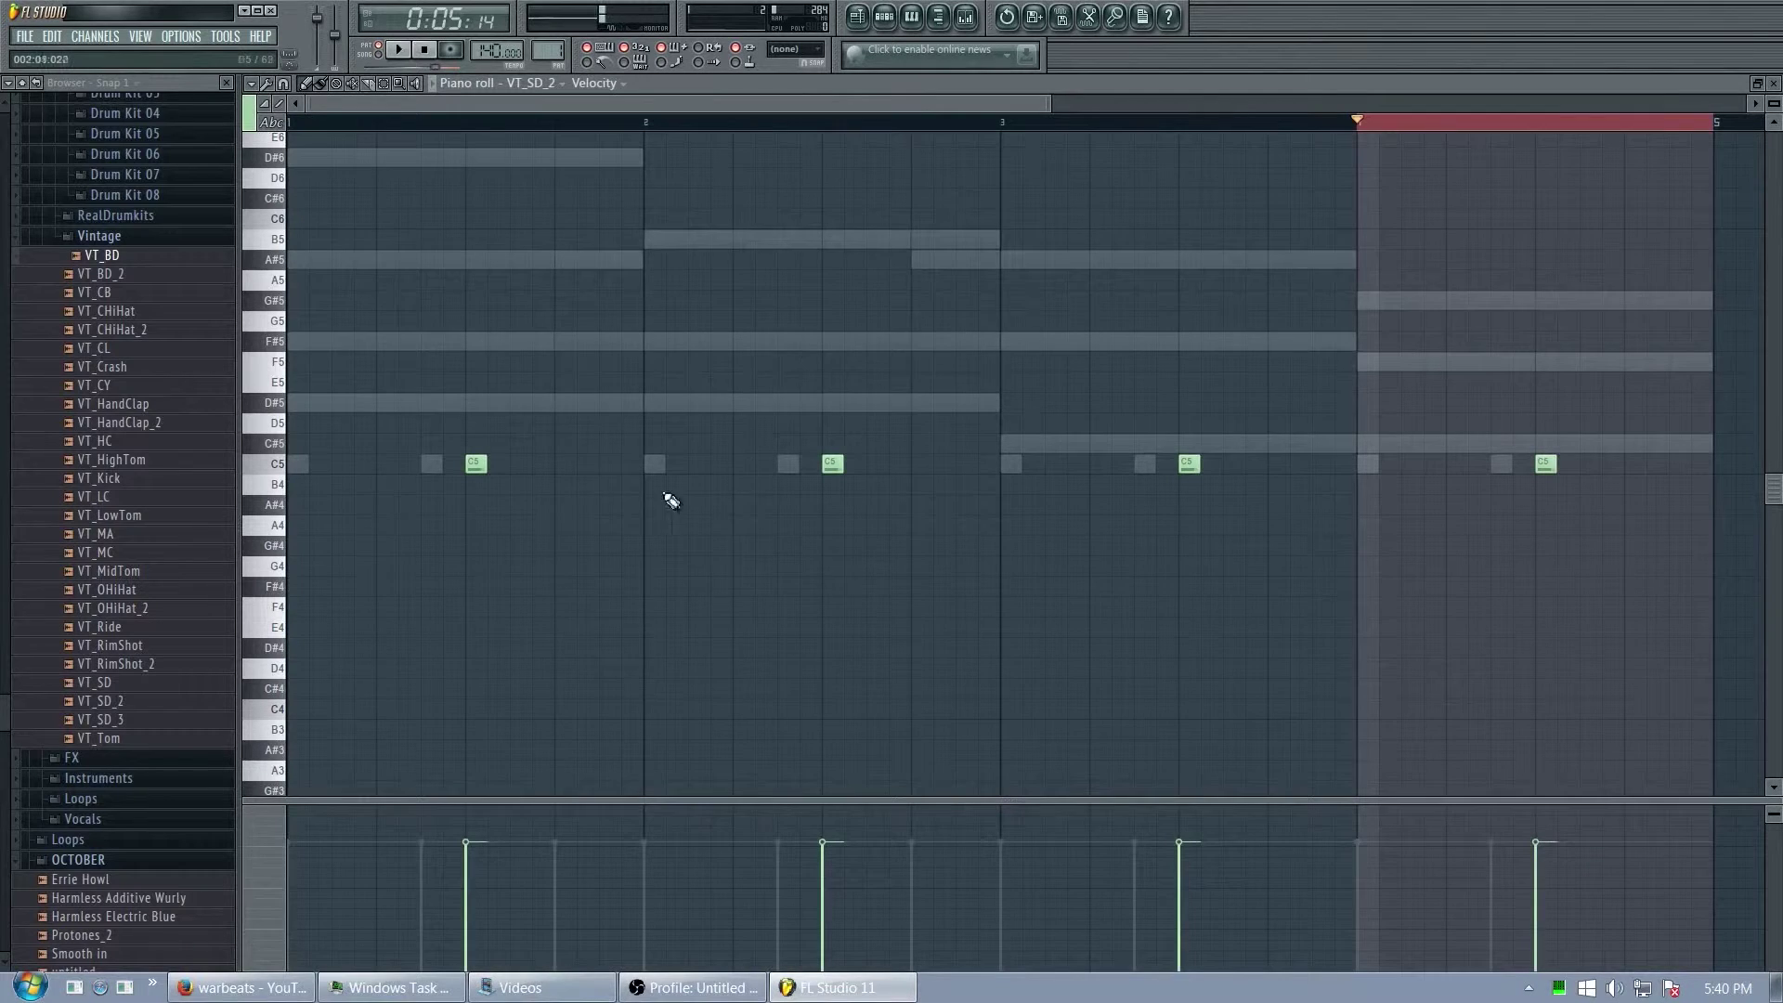
- Add C5 snare notes on step 15 of bars 1 to 3 and on step 3 of bars 2 to 4
left_click(588, 467)
right_click(688, 464)
left_click(604, 466)
left_click(699, 466)
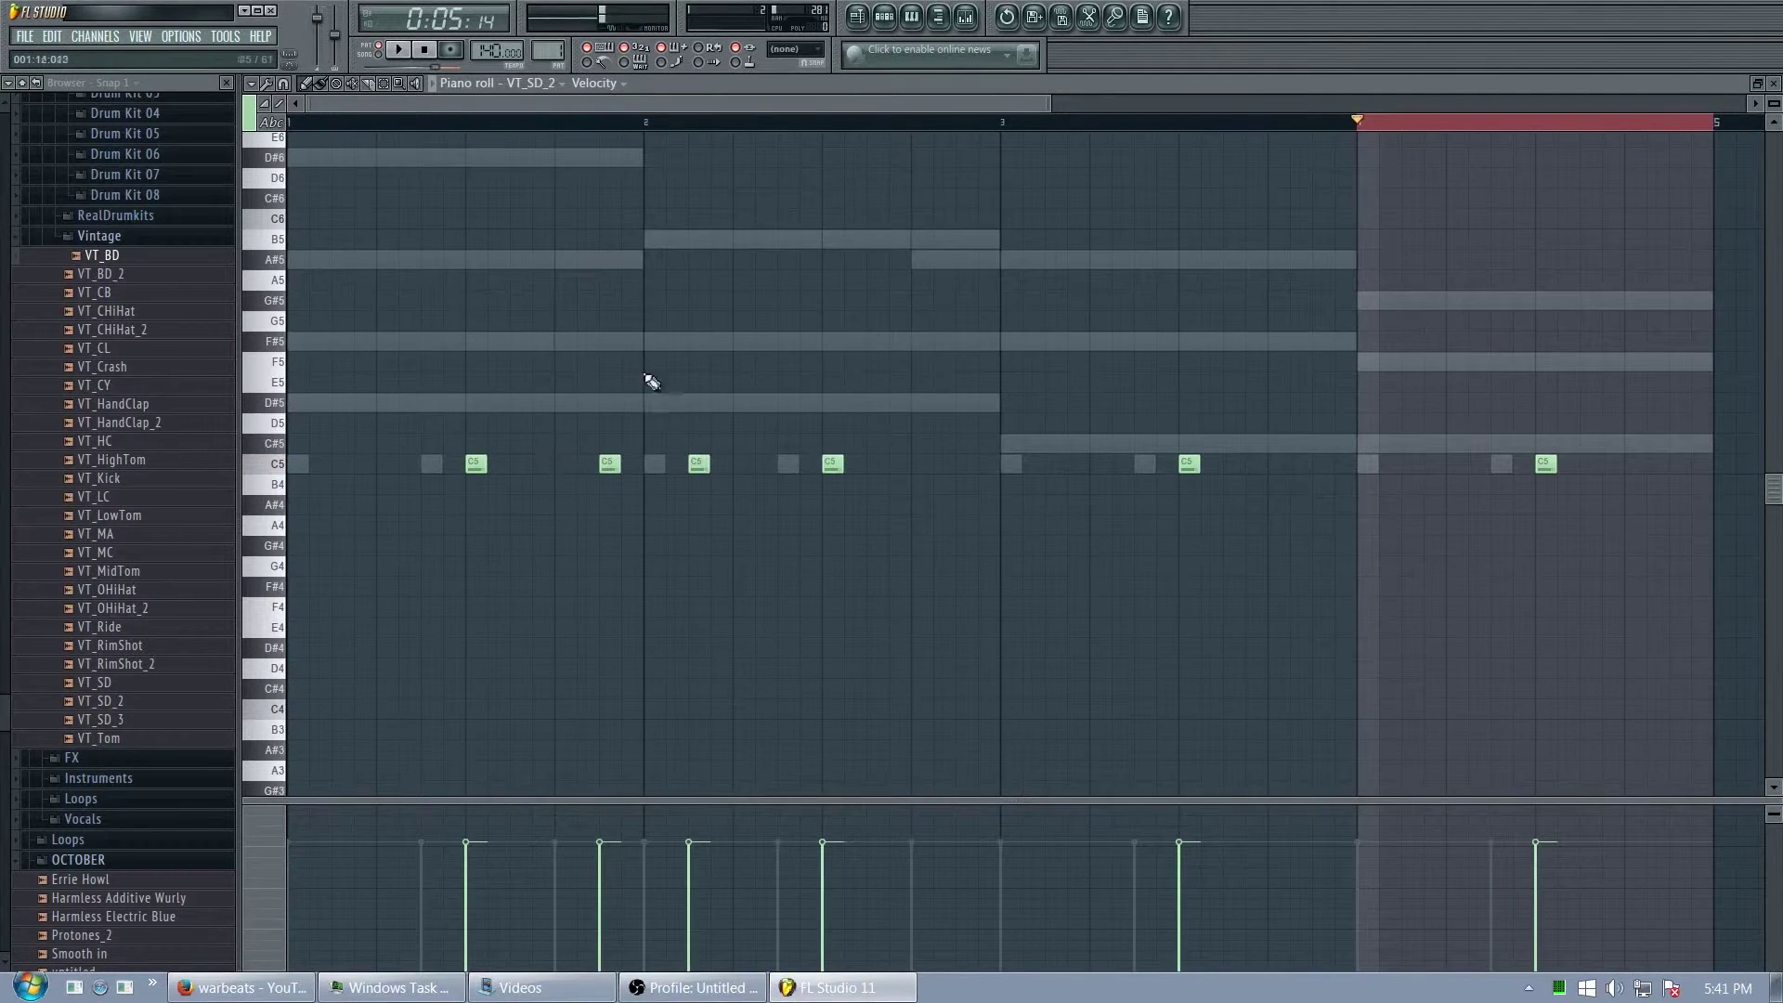
left_click(957, 467)
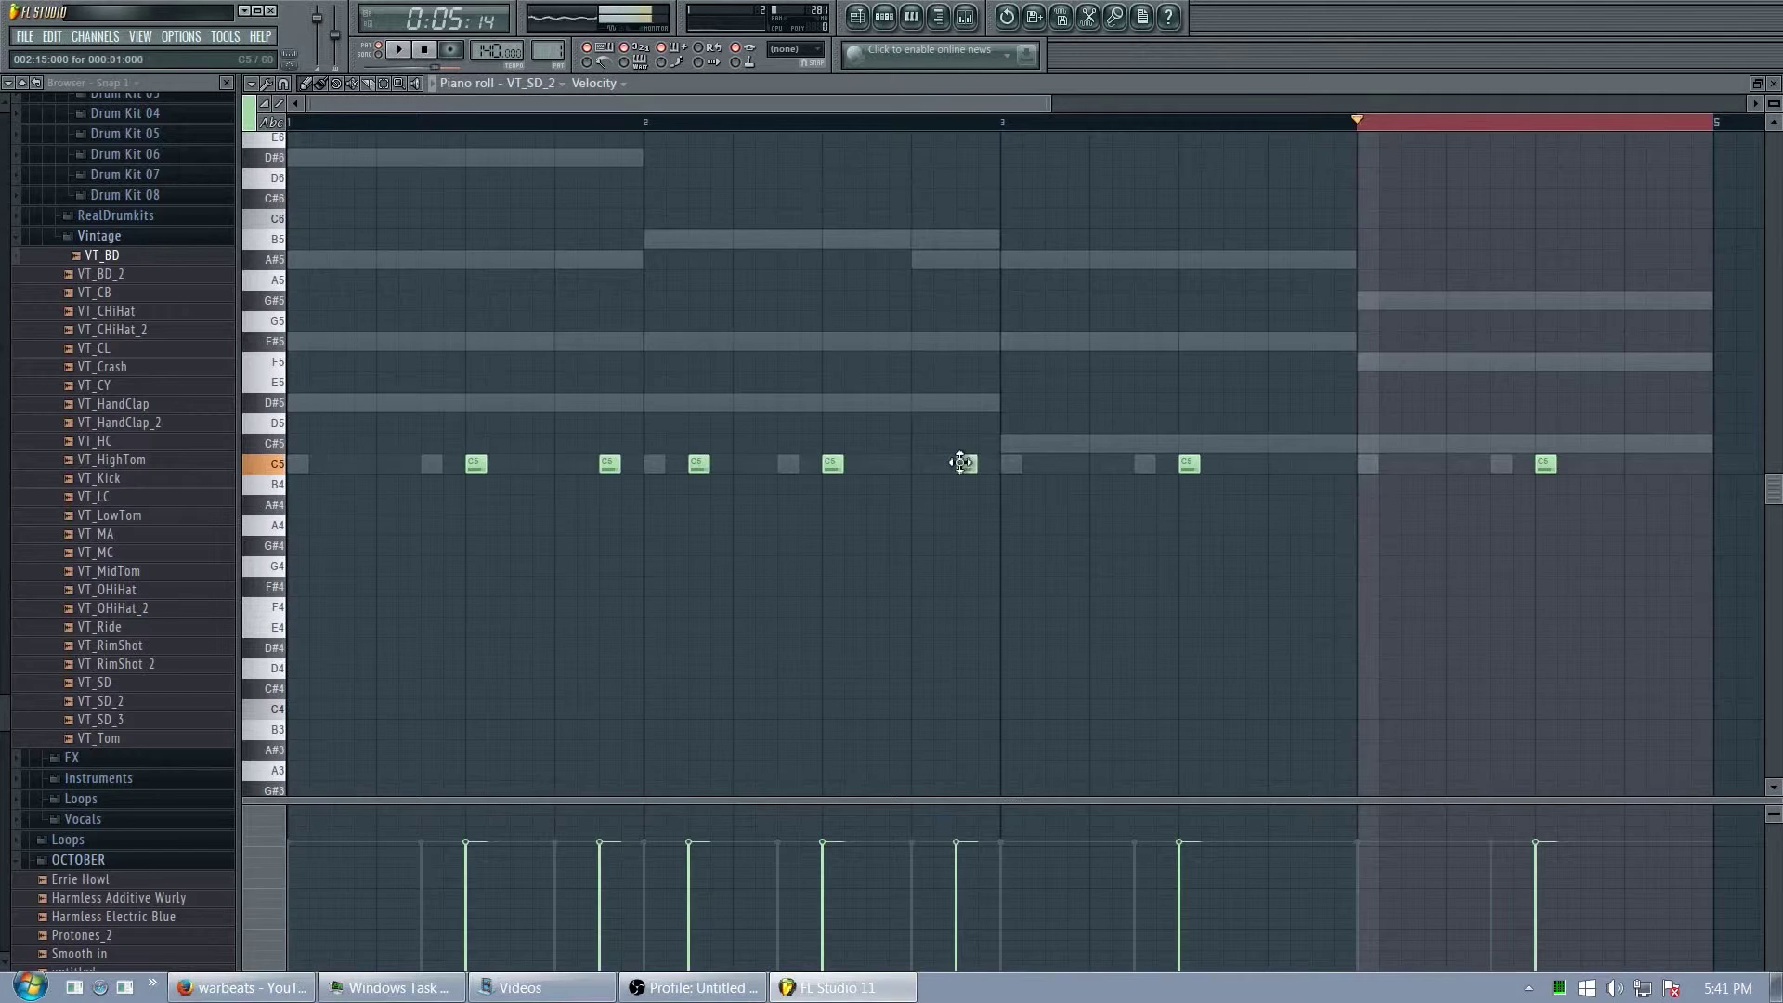
left_click(1050, 466)
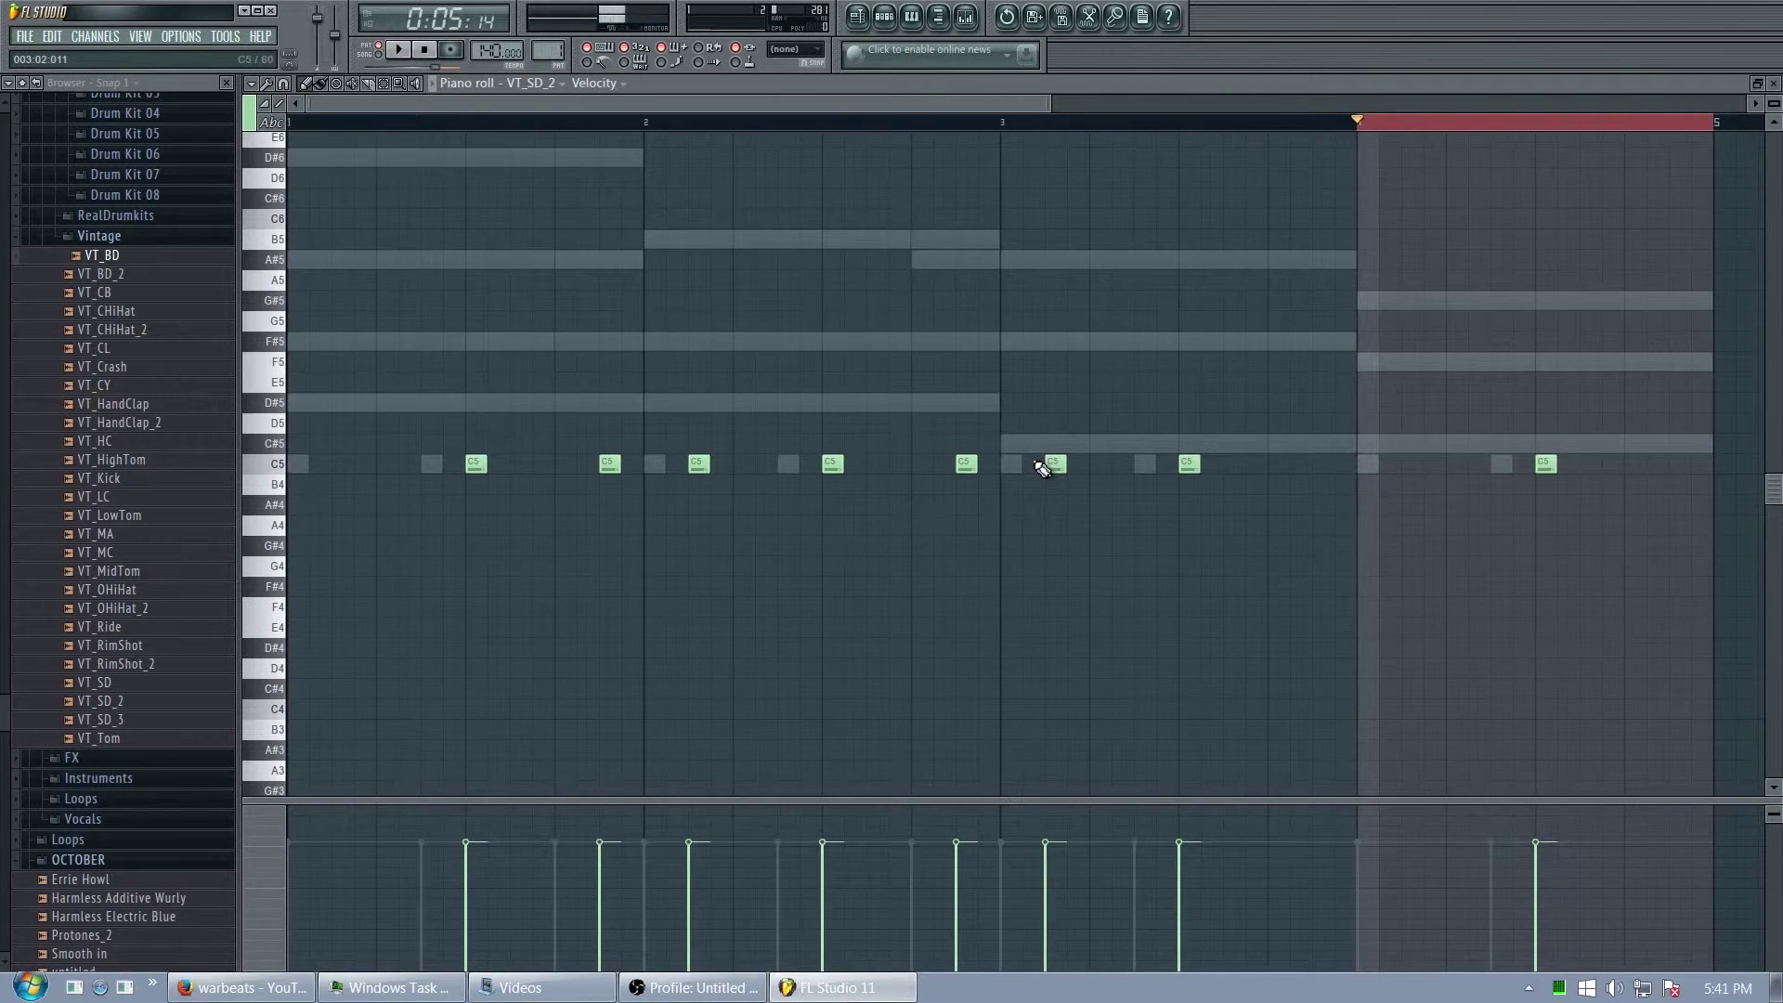
left_click(1324, 466)
left_click(1411, 466)
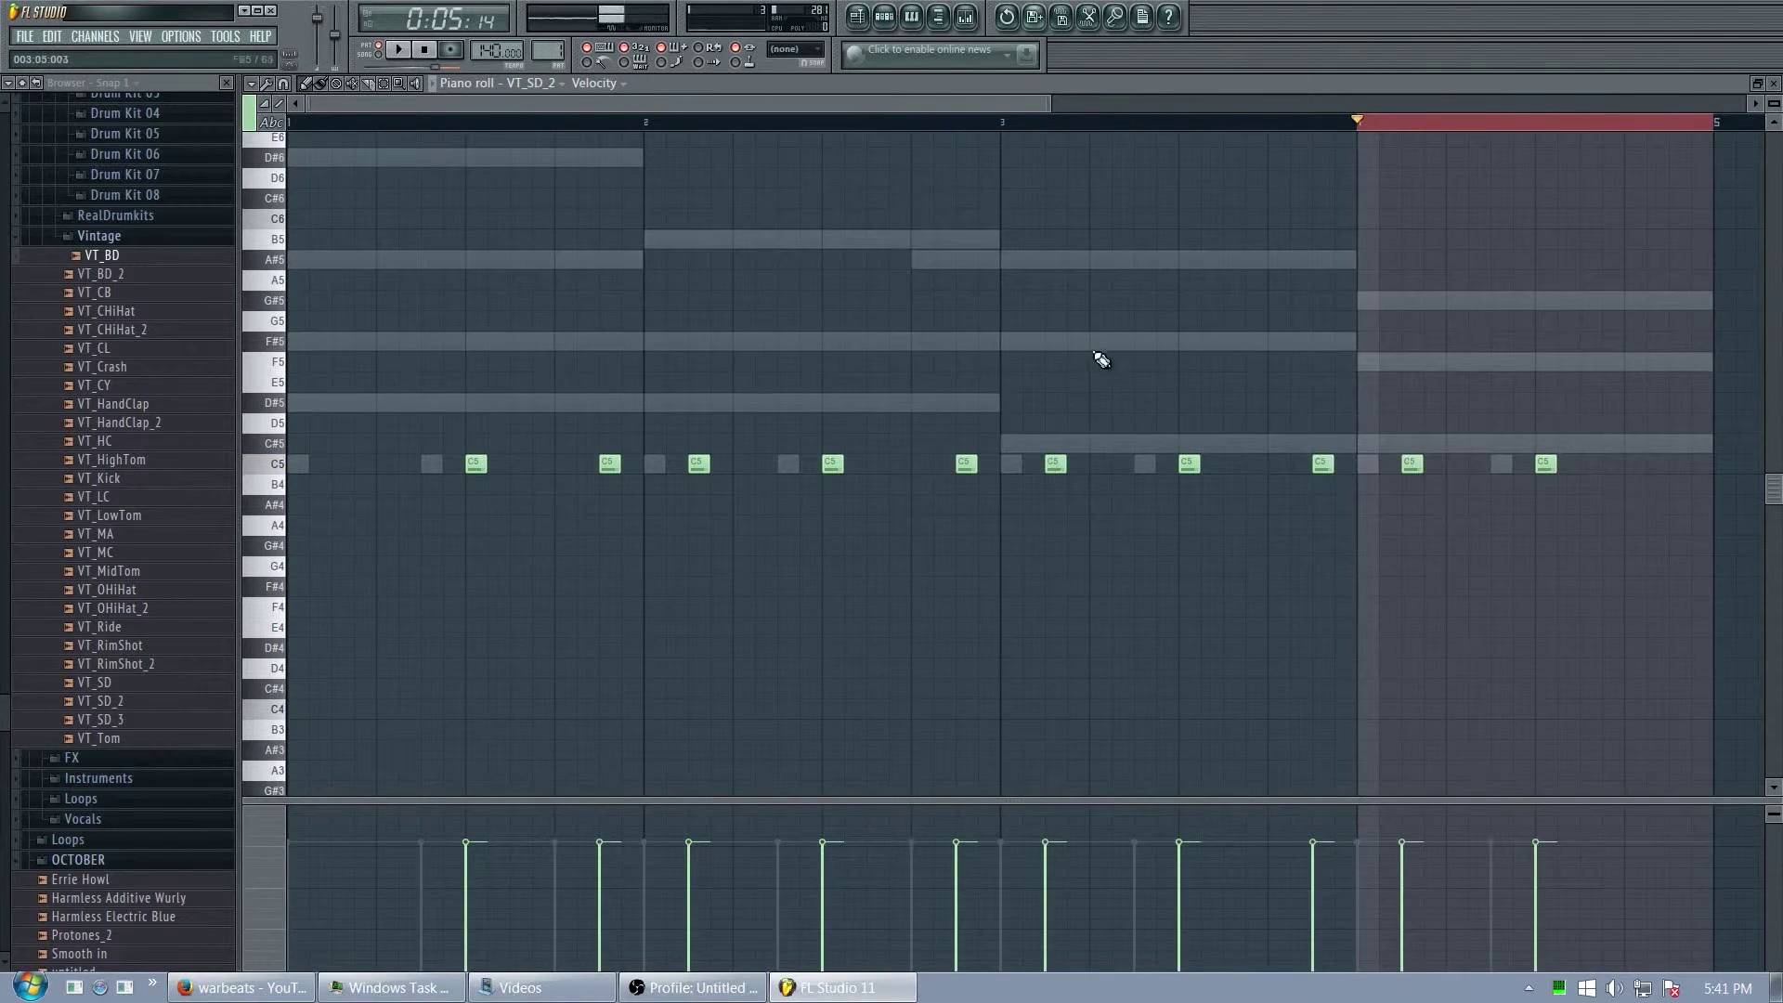
- Play the pattern from the start, add a C5 snare note on step 3 of bar 1, and close the piano roll
left_click(737, 119)
key("space")
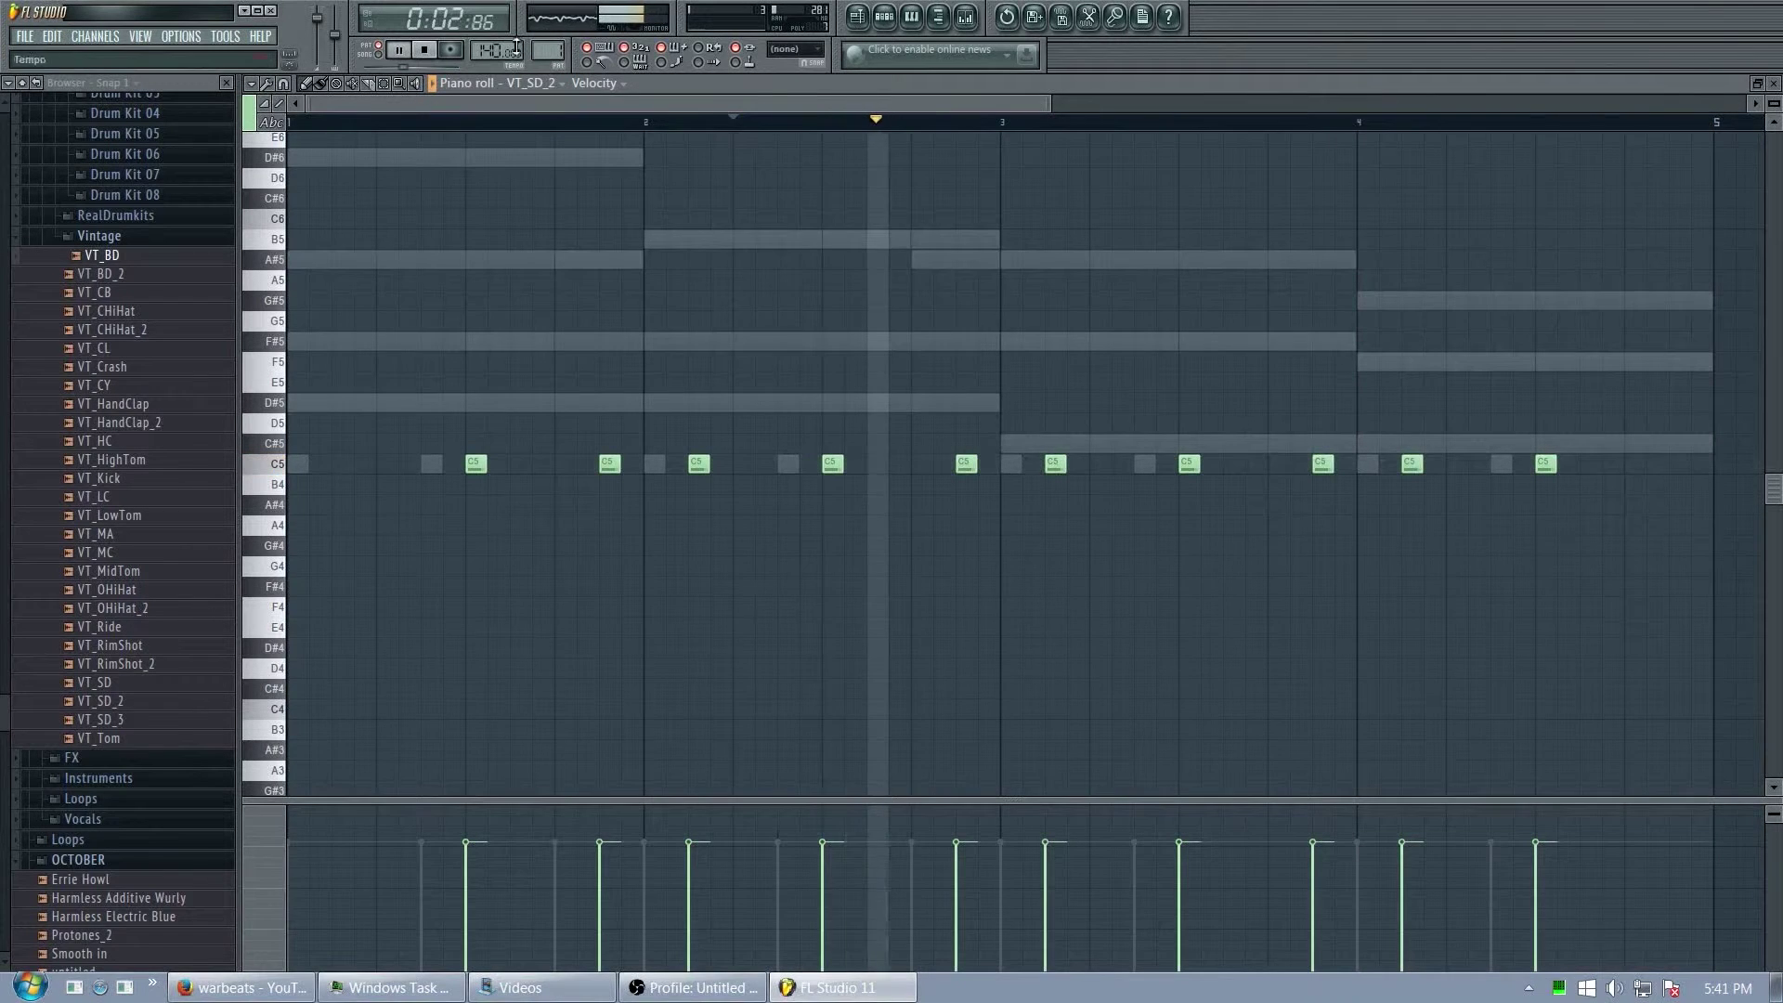
left_click(424, 50)
left_click(398, 50)
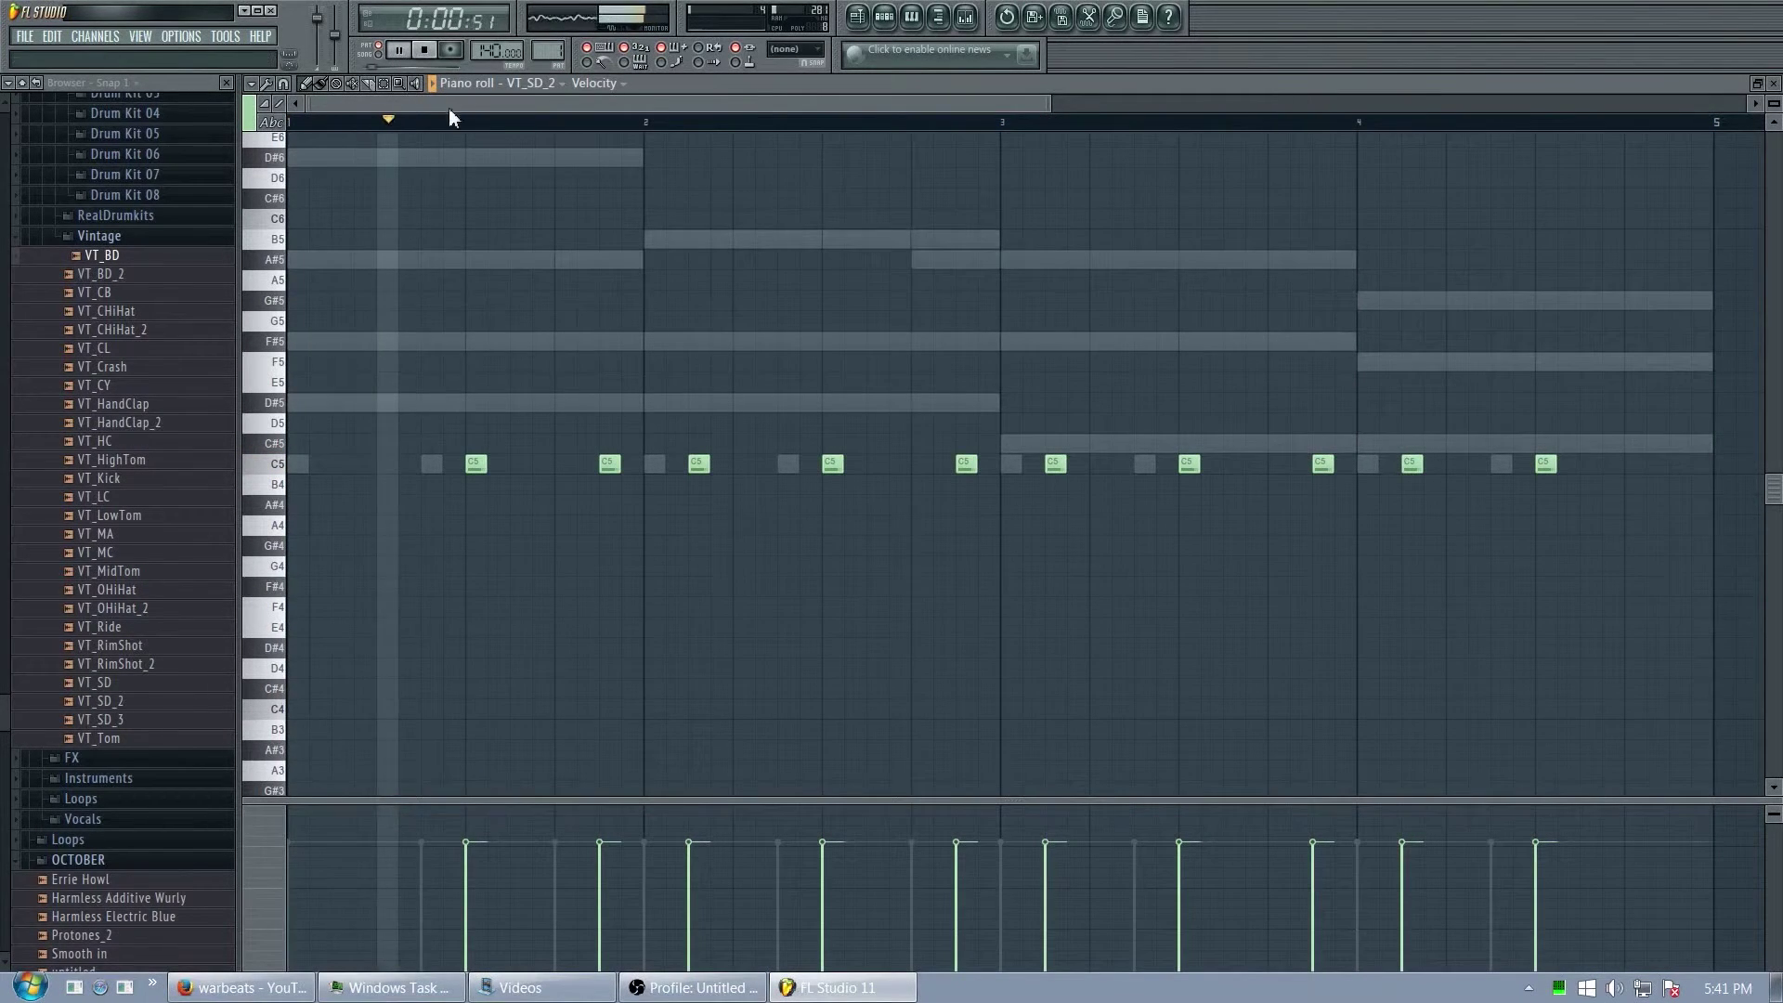
left_click(341, 464)
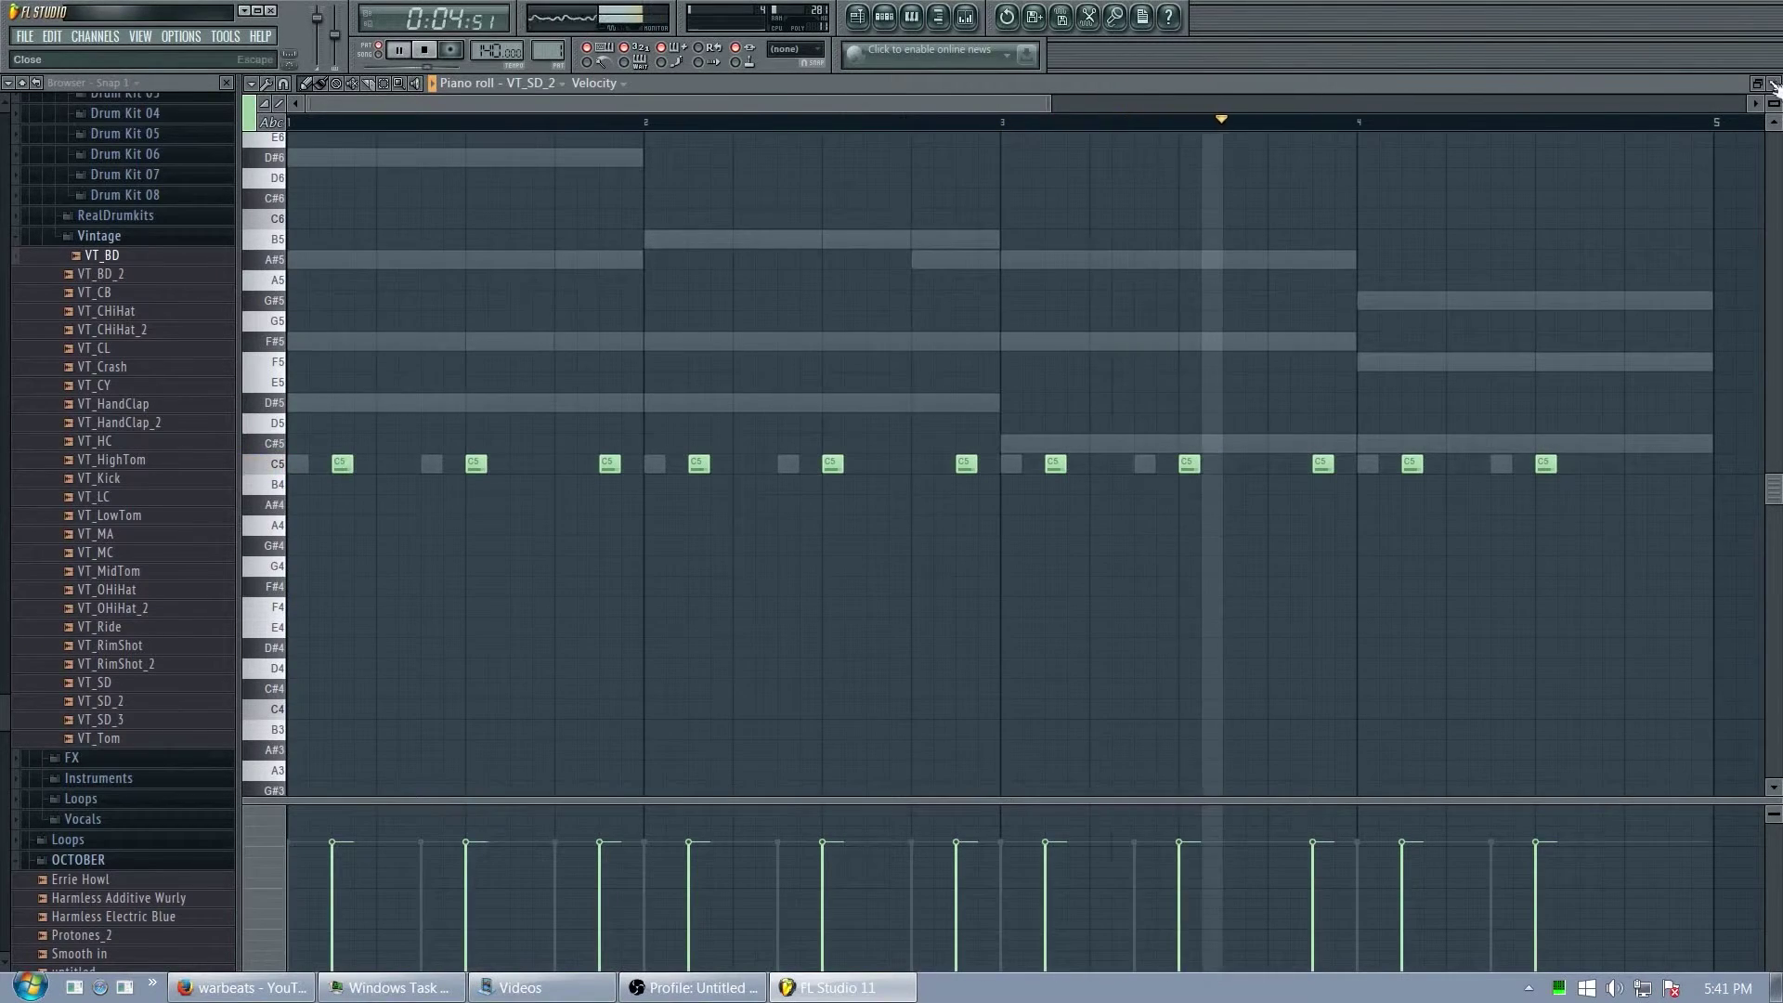
key("F7")
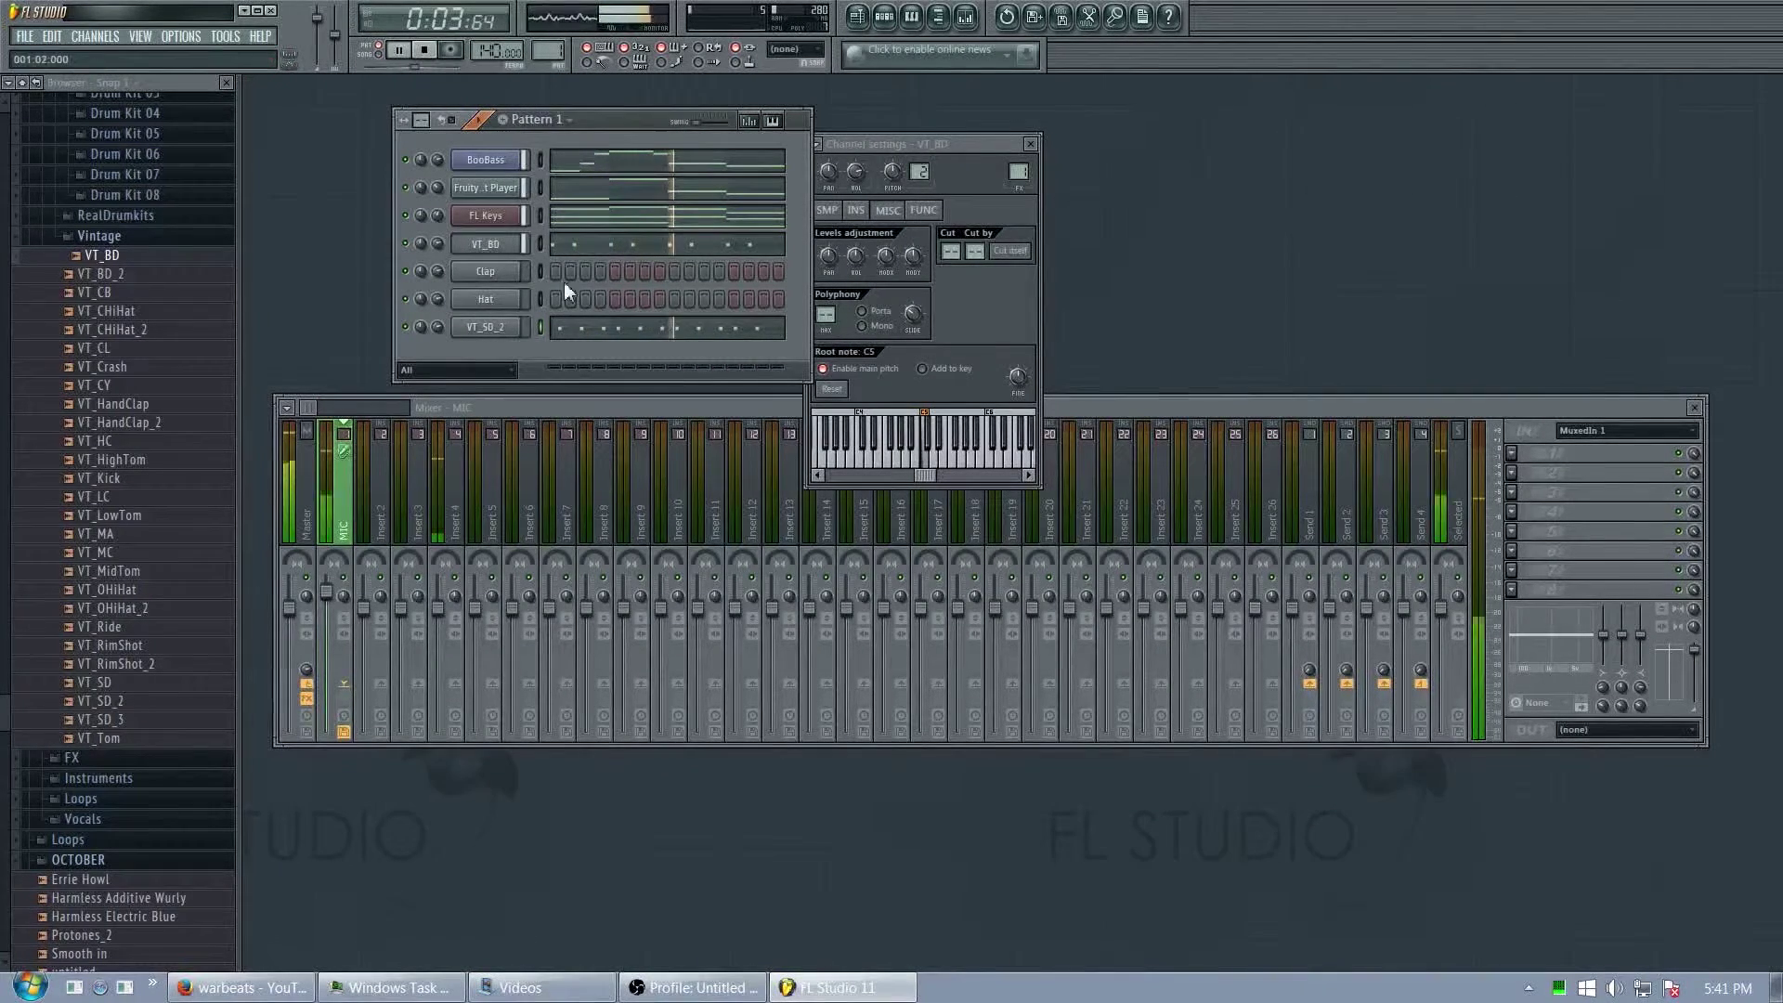
- Fill the Hat channel with a hit every 2 steps
right_click(493, 301)
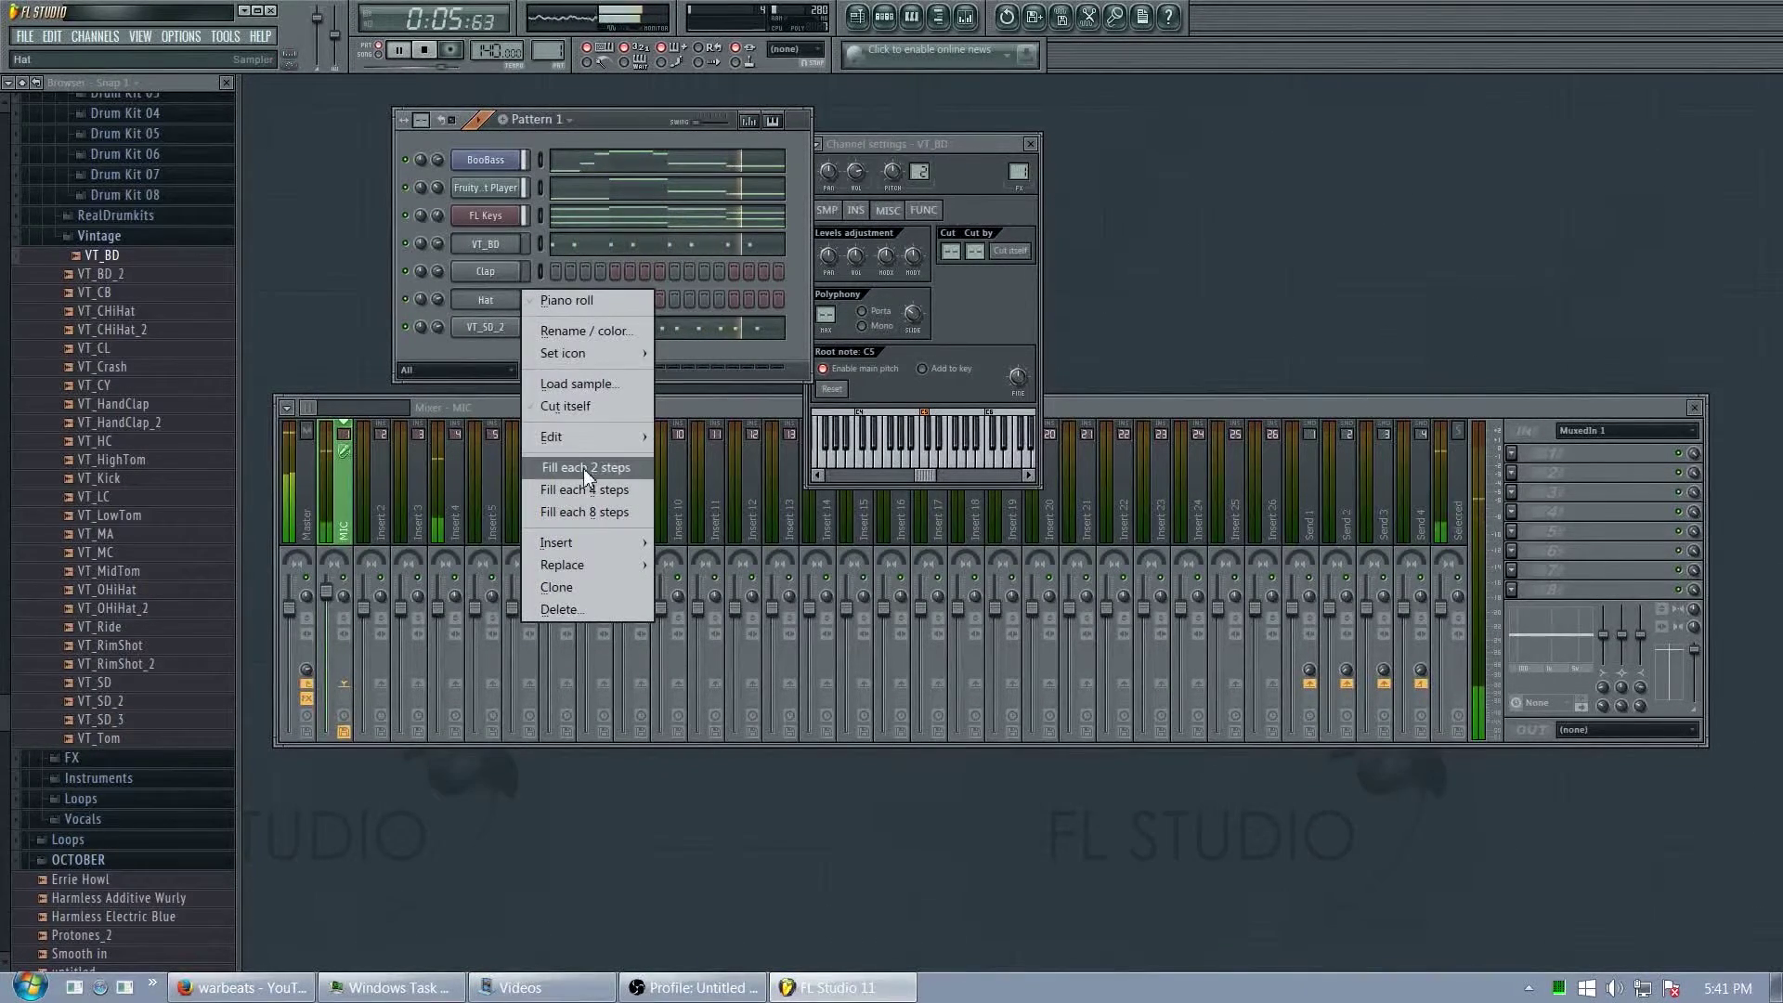
left_click(600, 489)
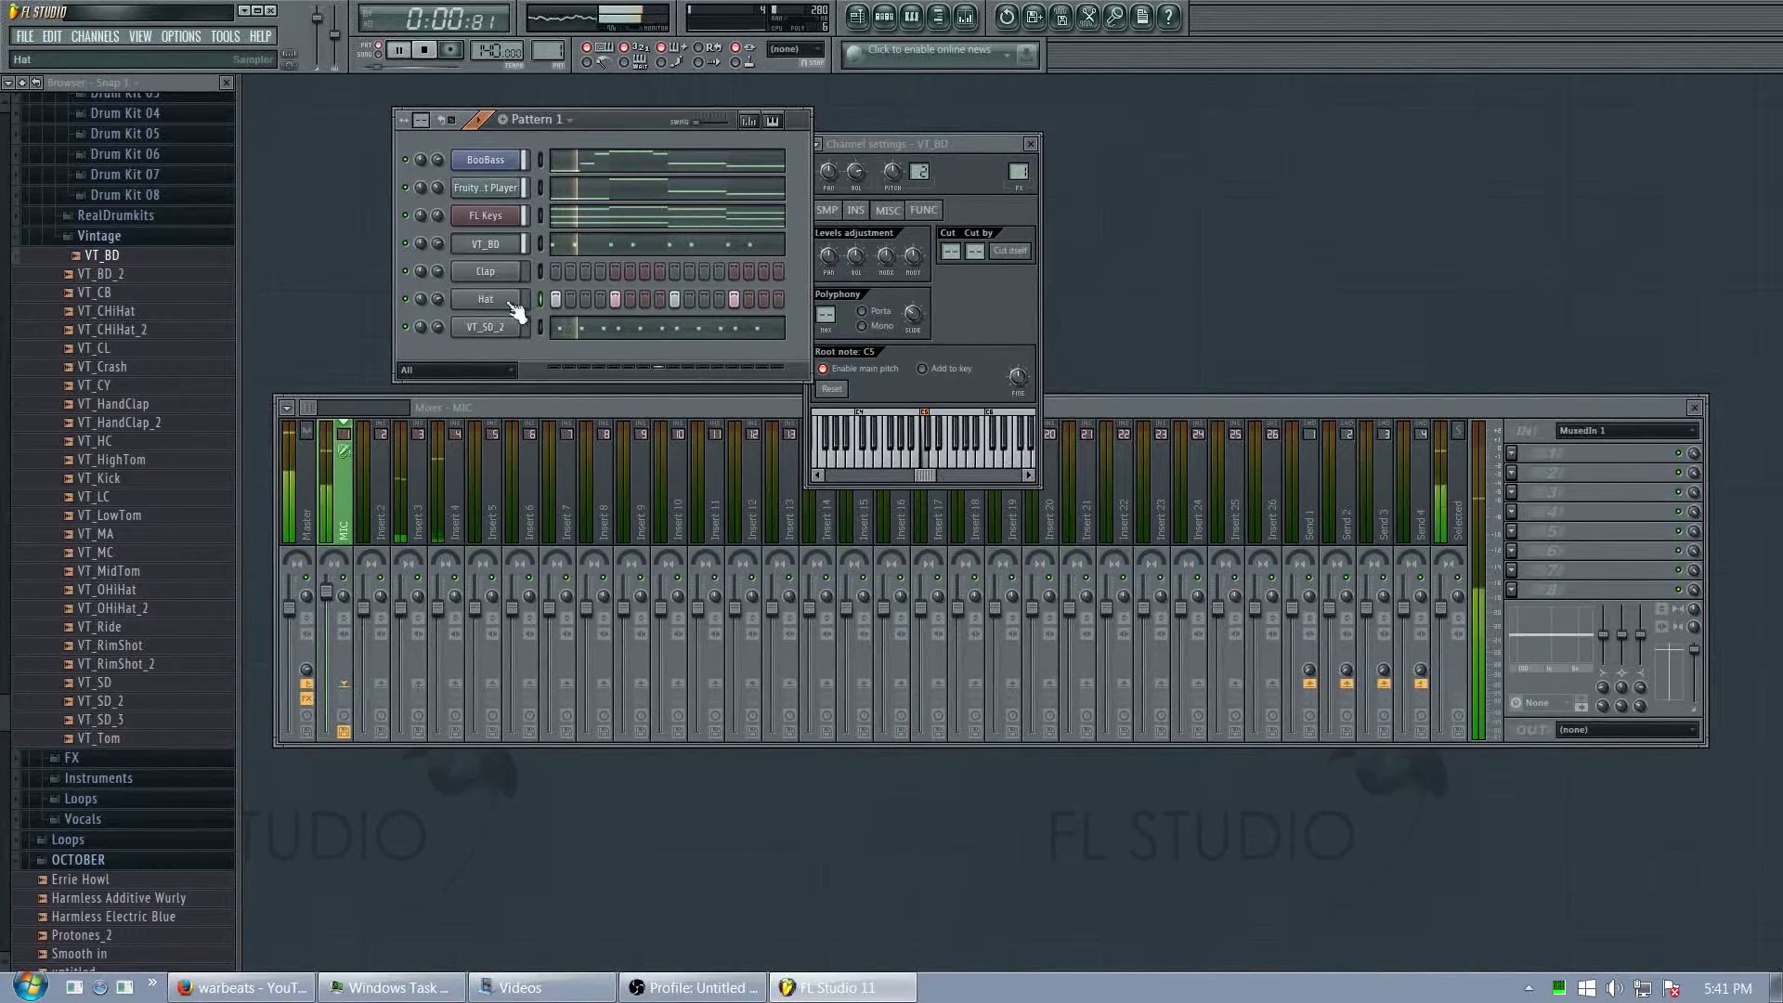
right_click(485, 299)
left_click(636, 472)
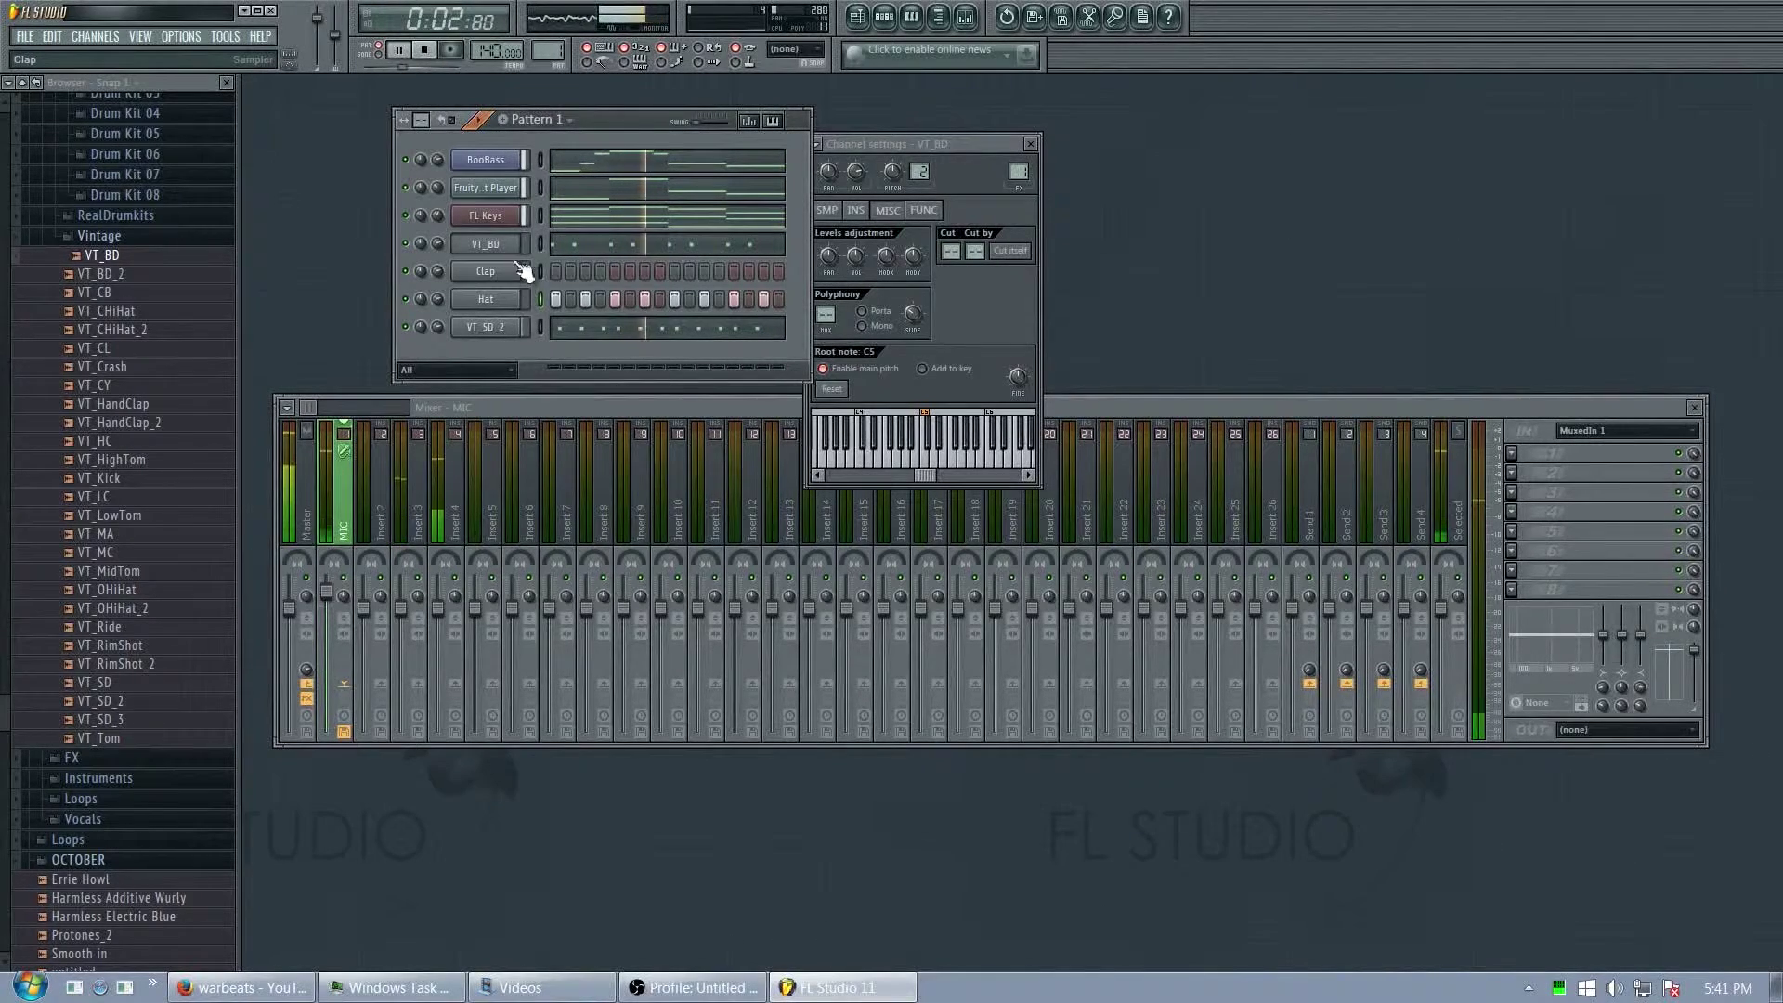
- Open the Hat channel in the piano roll and shorten all its notes to one step
right_click(492, 306)
left_click(587, 301)
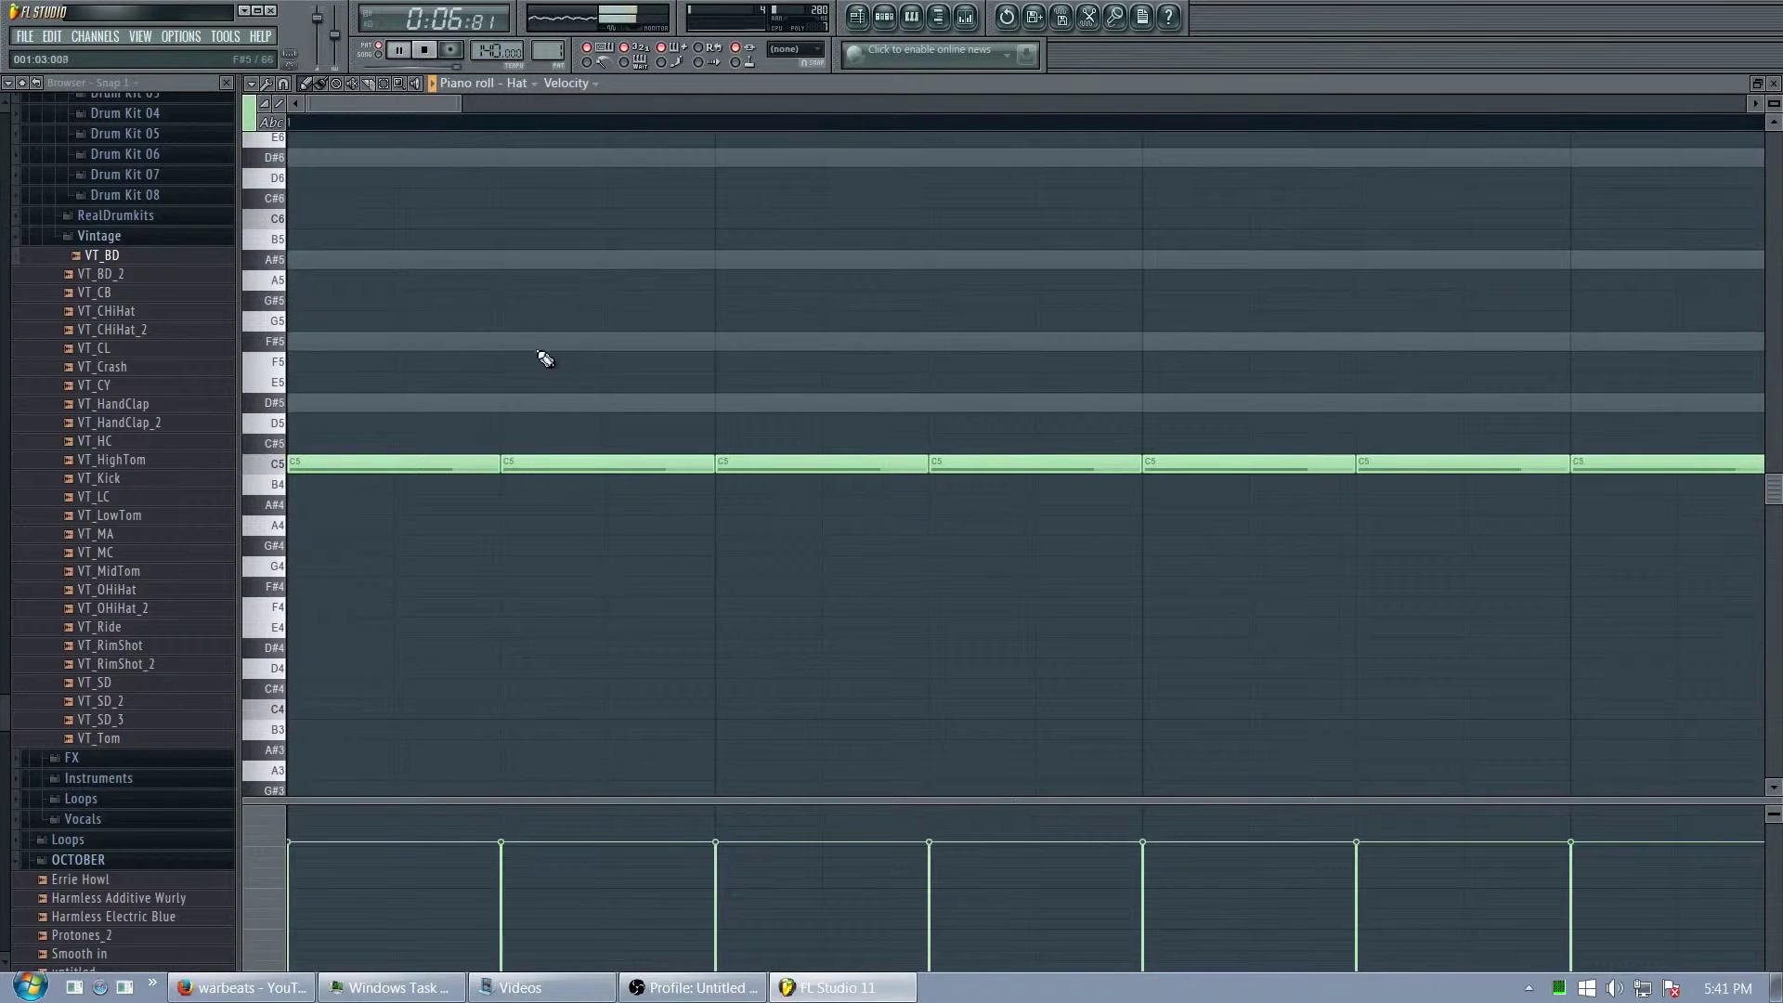
key("ctrl+a")
key("shift+Left")
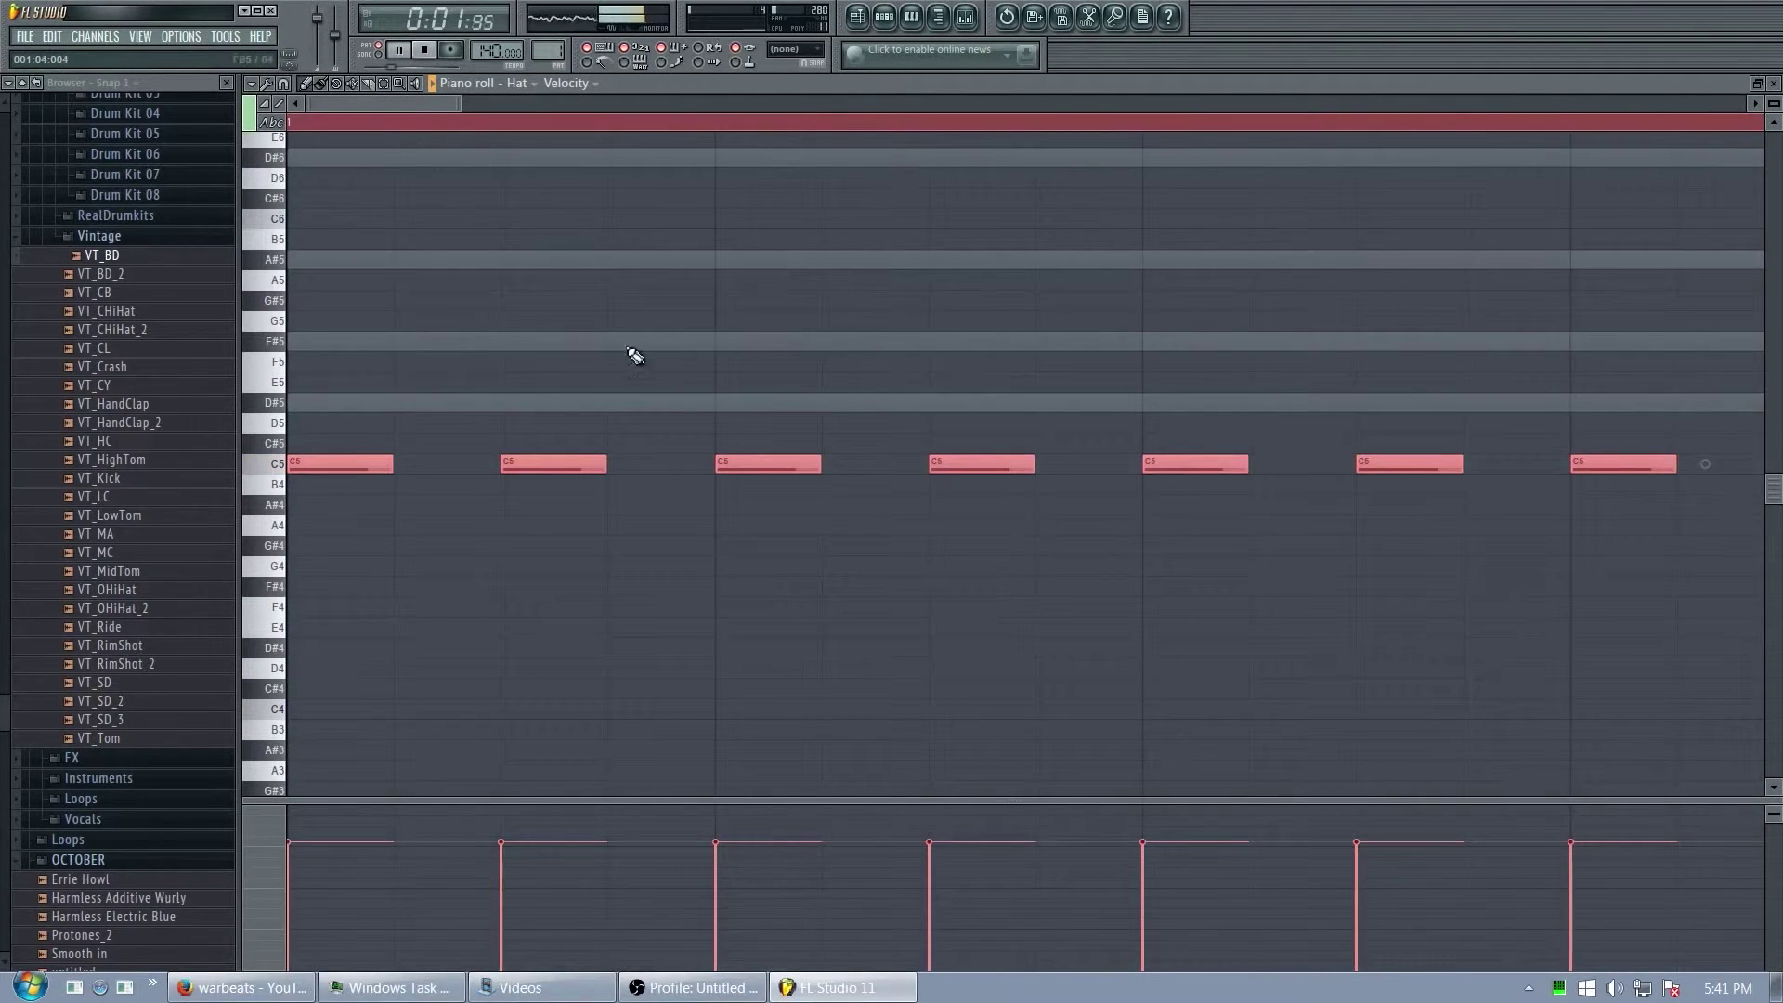
- Repeat the opening group of Hat notes across the remaining bars and close the piano roll
scroll(635, 349, "down", 4)
left_click_drag(748, 122, 311, 124)
key("ctrl+b")
key("ctrl+b")
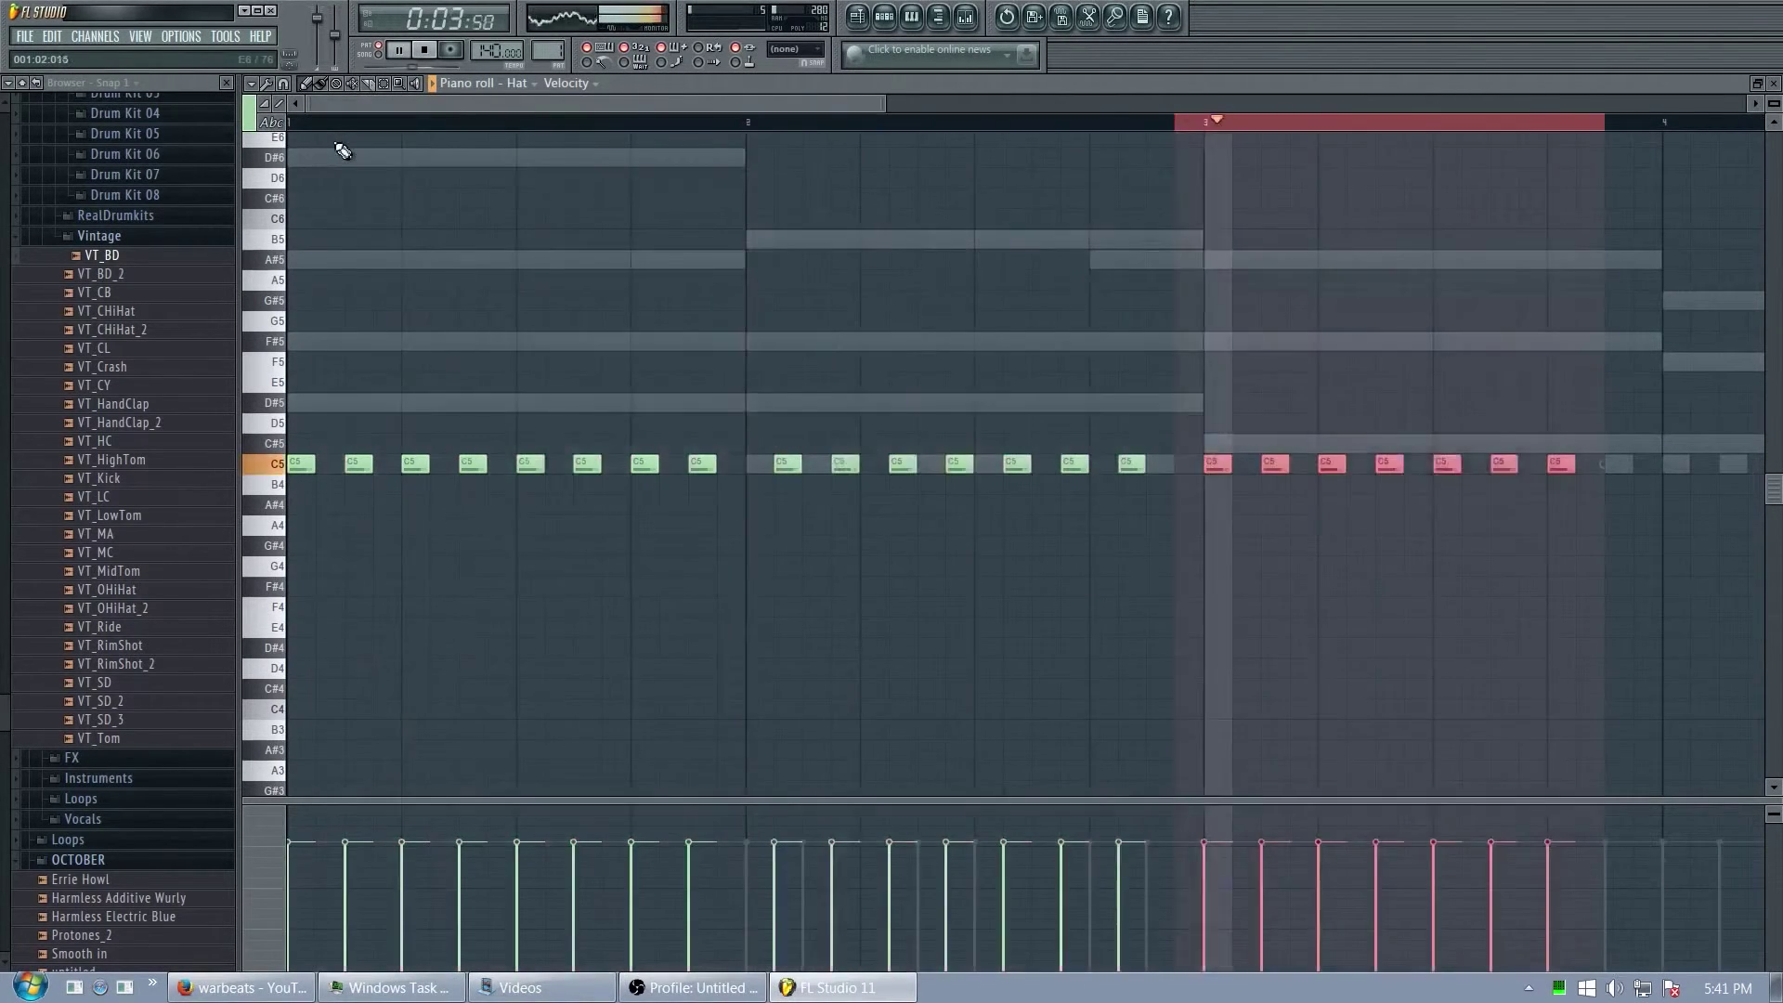
key("F7")
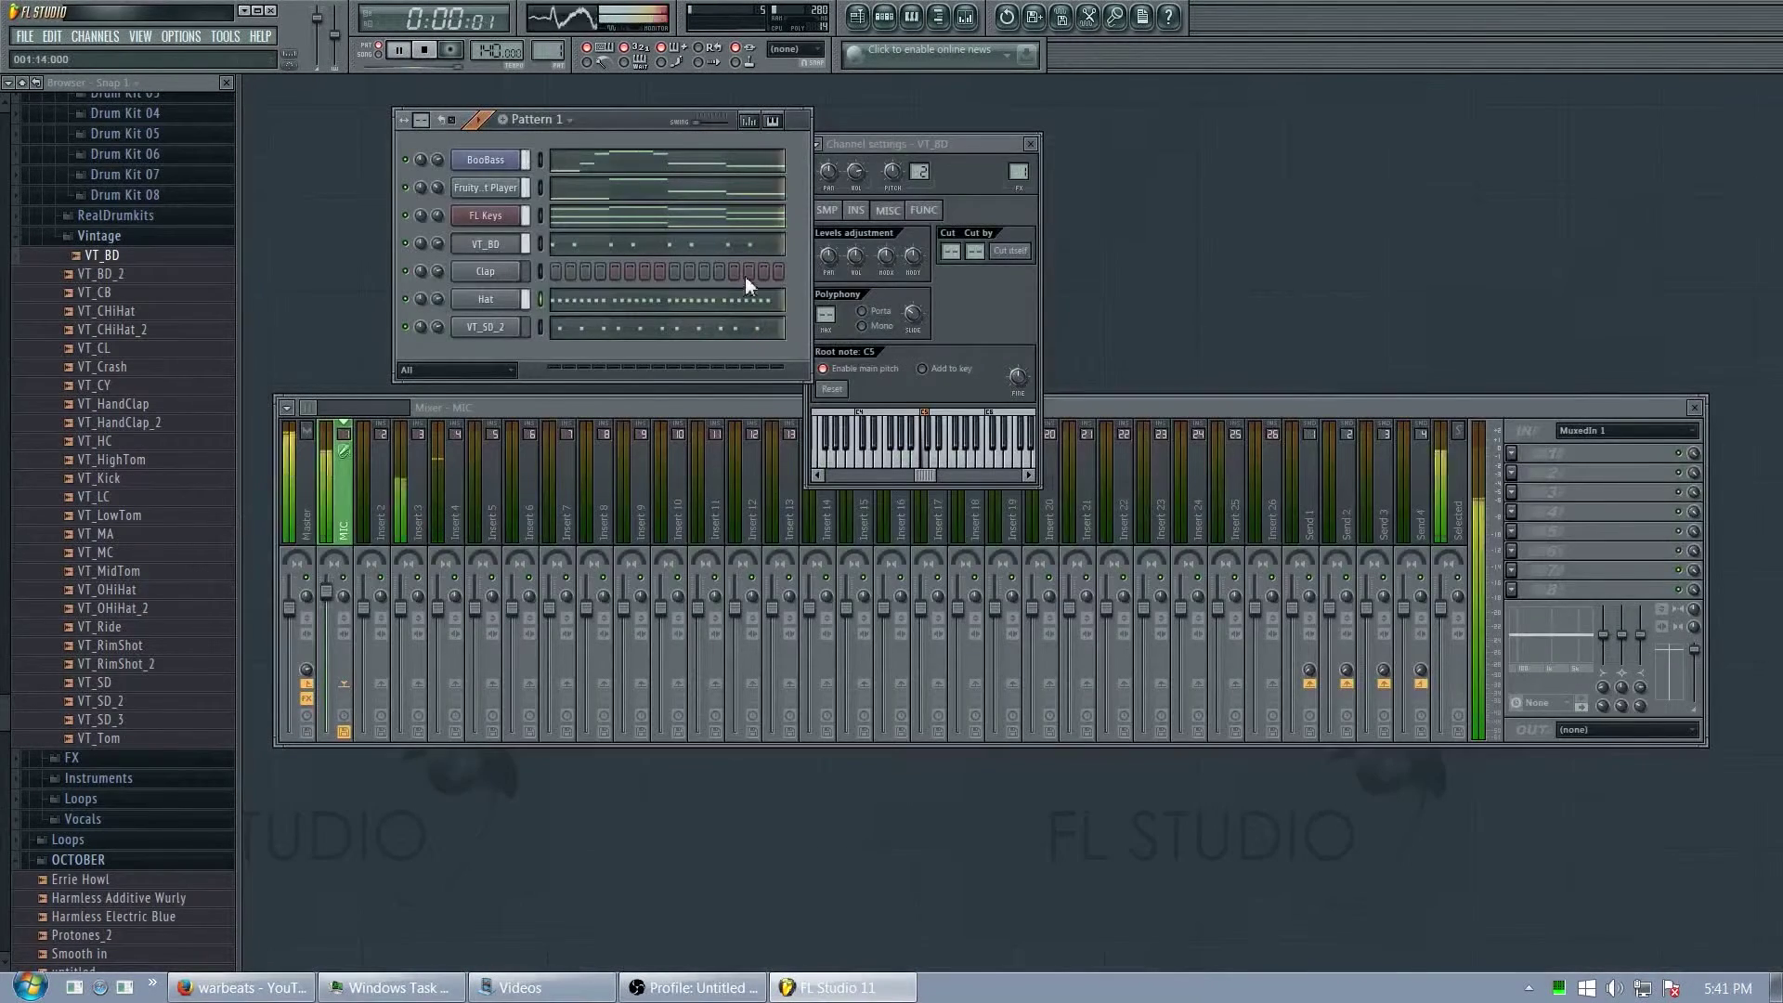
- Reopen the Hat channel's piano roll, delete all its notes, and close the piano roll
left_click(682, 303)
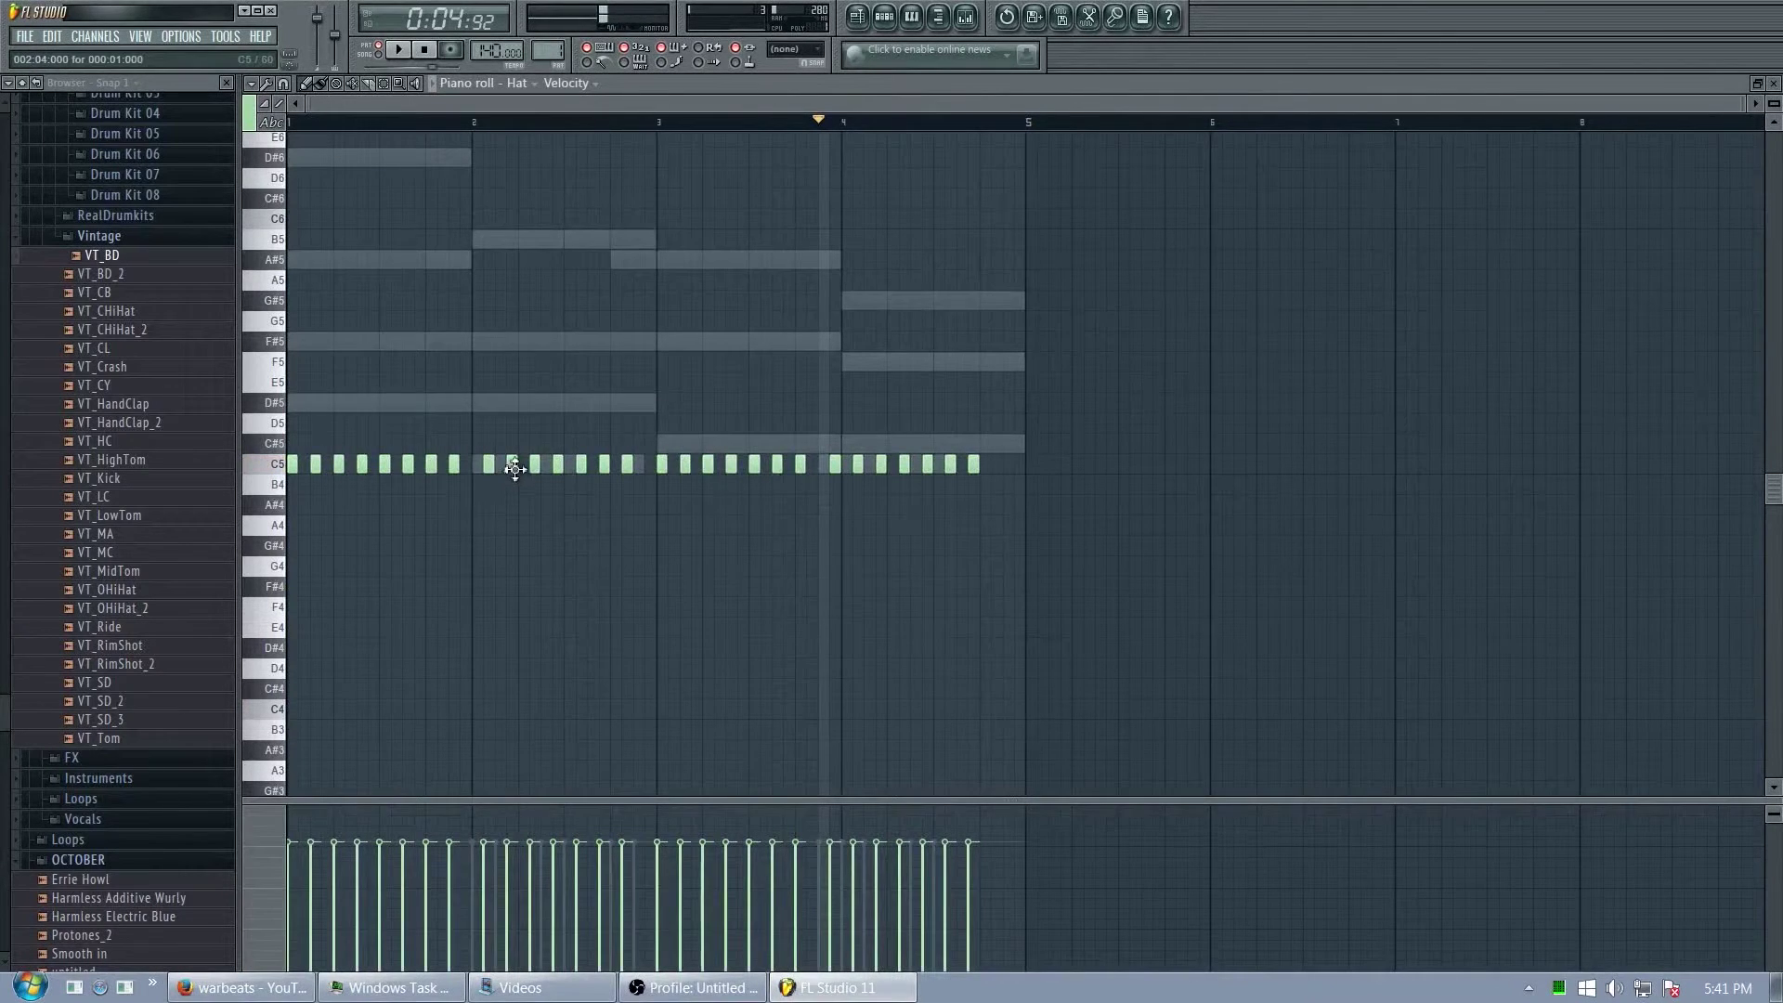
key("ctrl+a")
key("Delete")
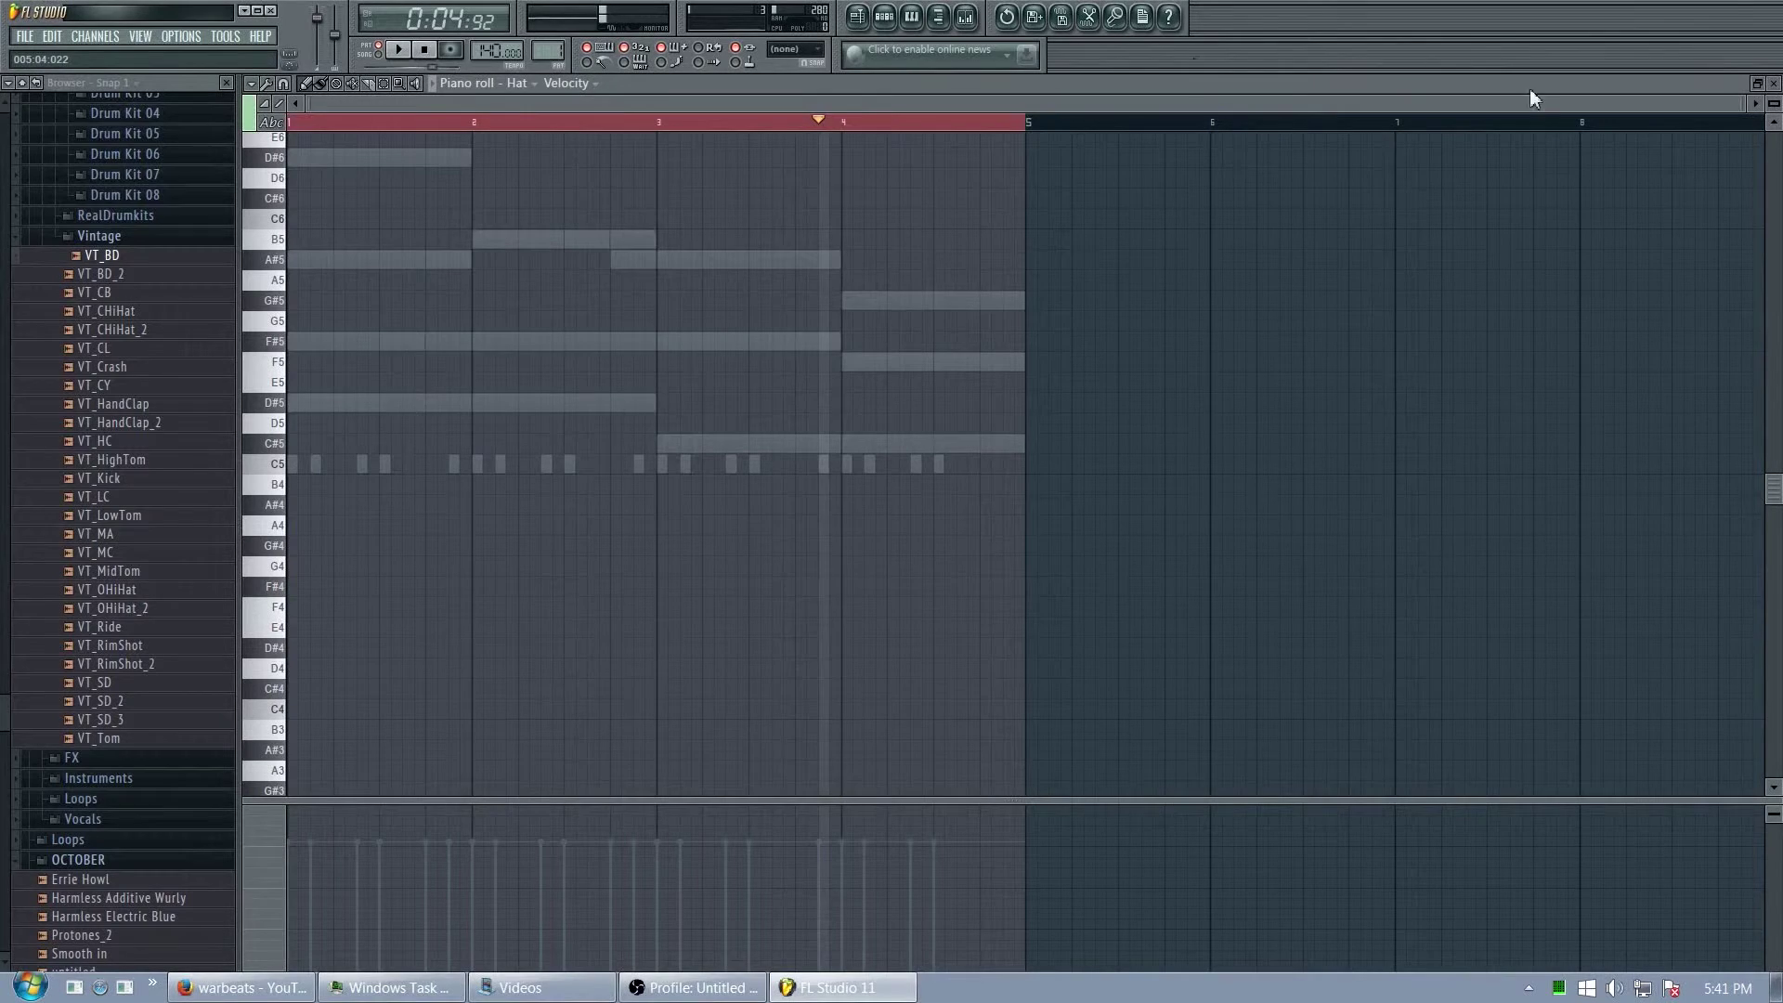
left_click(1775, 83)
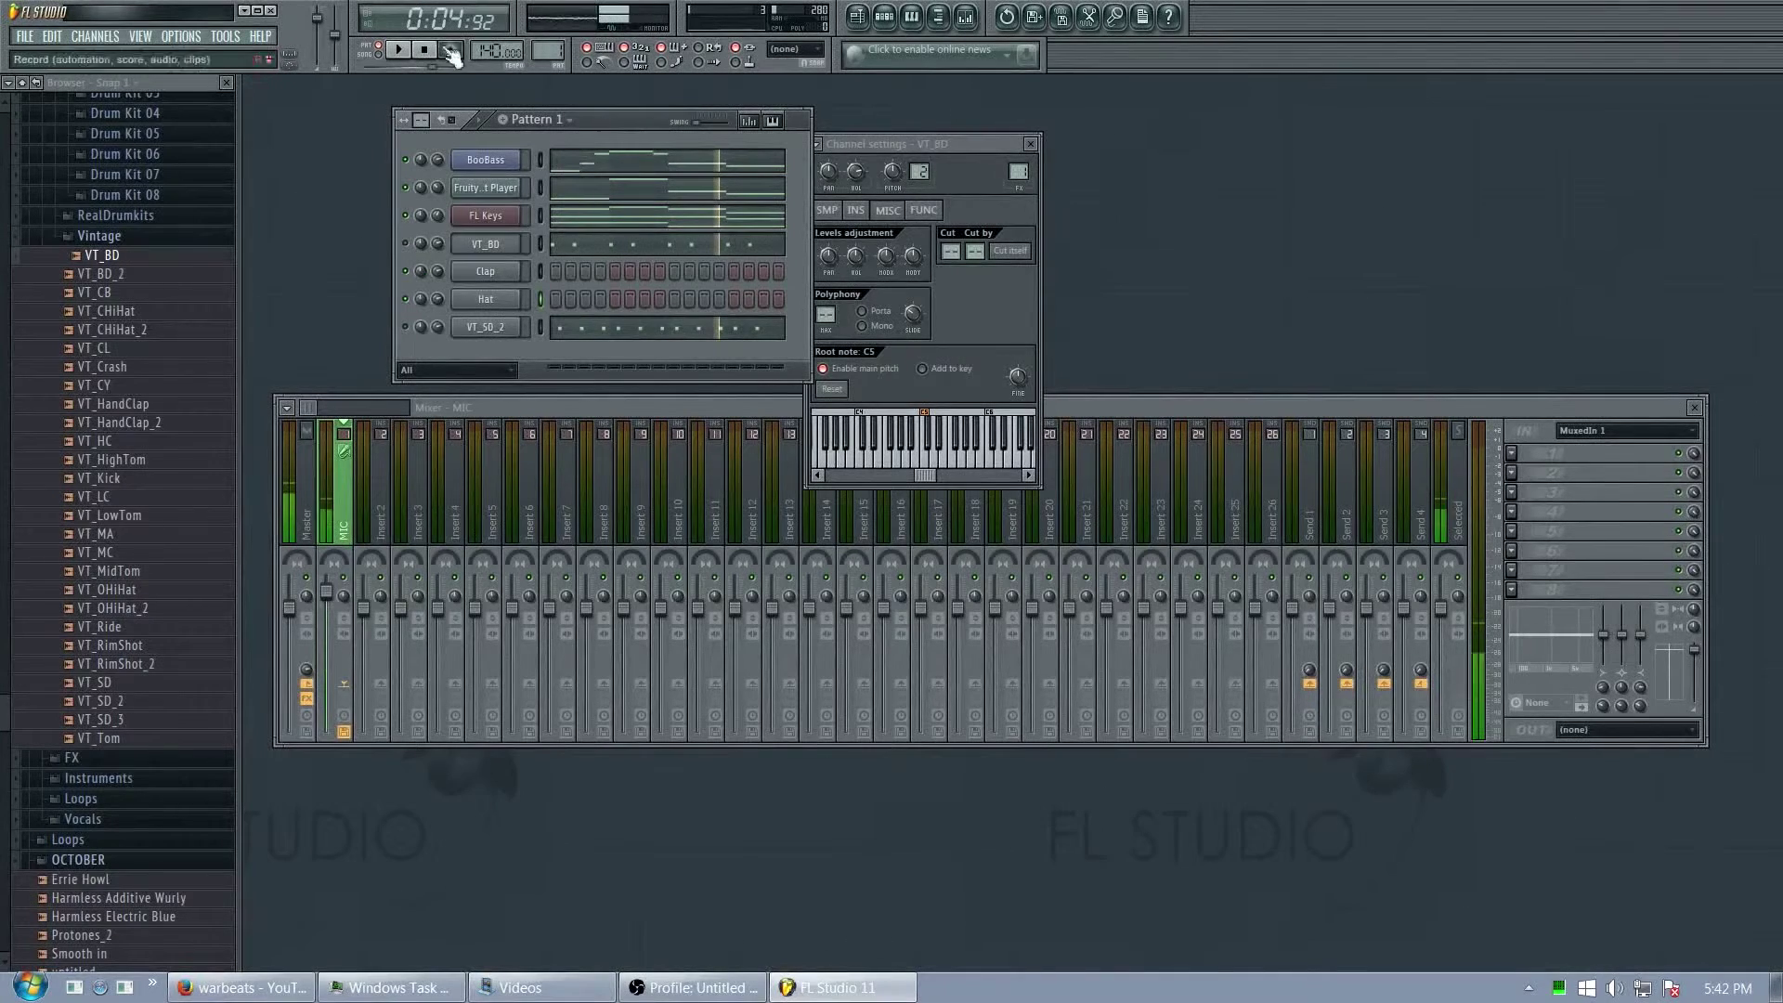
- Listen to the pattern without the hats, then restart playback from the beginning
left_click(398, 49)
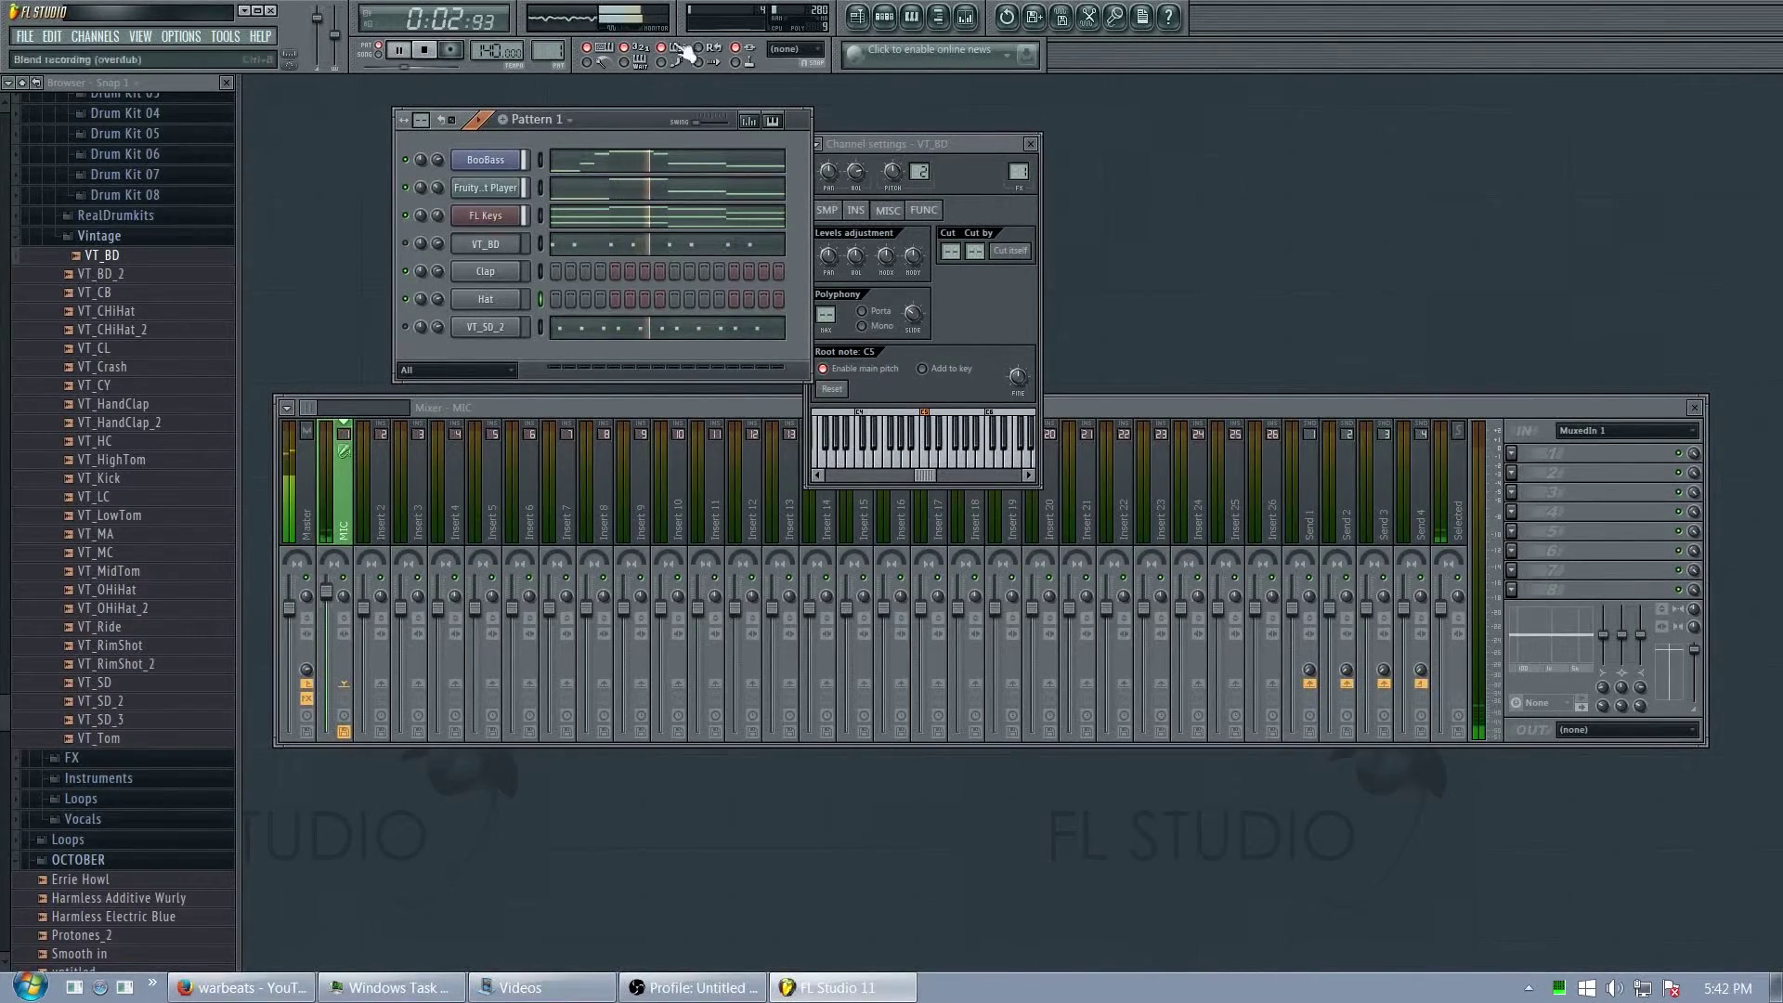
left_click(432, 53)
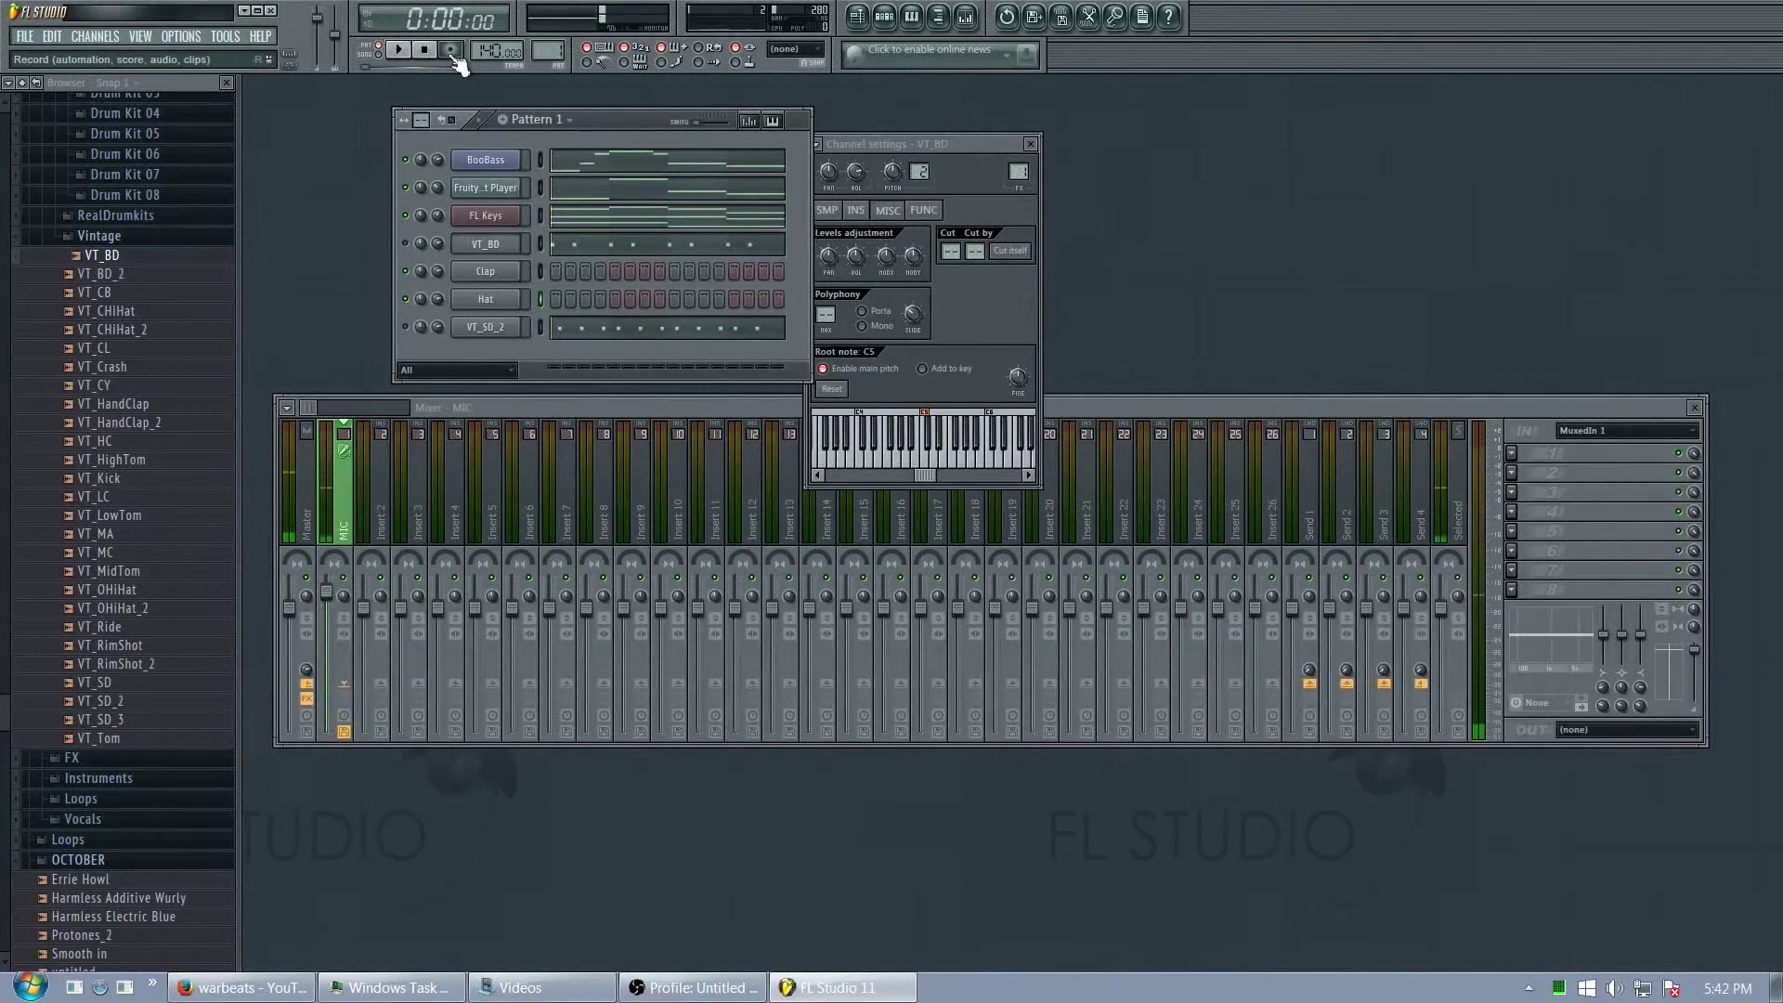
left_click(414, 60)
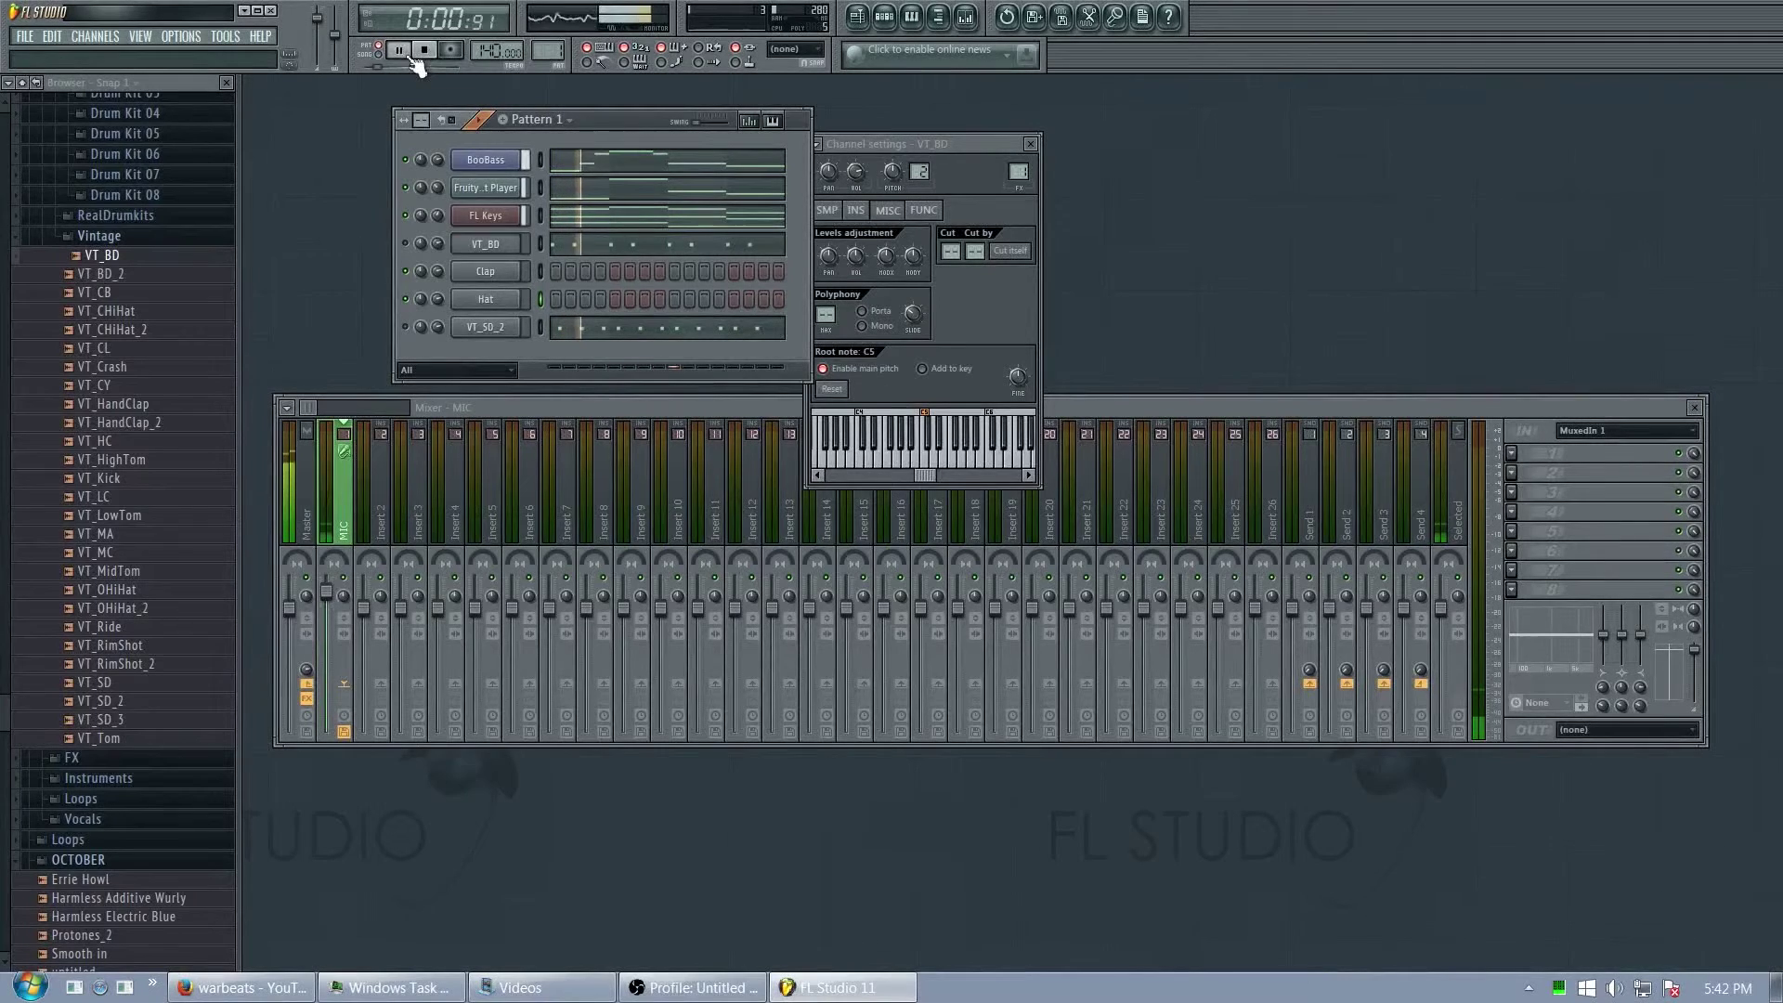